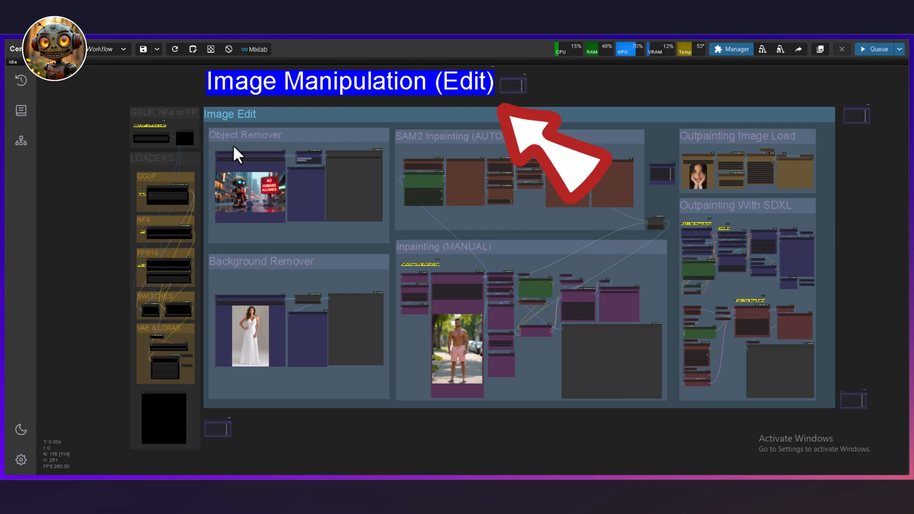
Step: Examine the Image Edit groups of the Image Manipulation (Edit) workflow, including the SAM2 and manual inpainting sections
scroll(250, 139, down, 2)
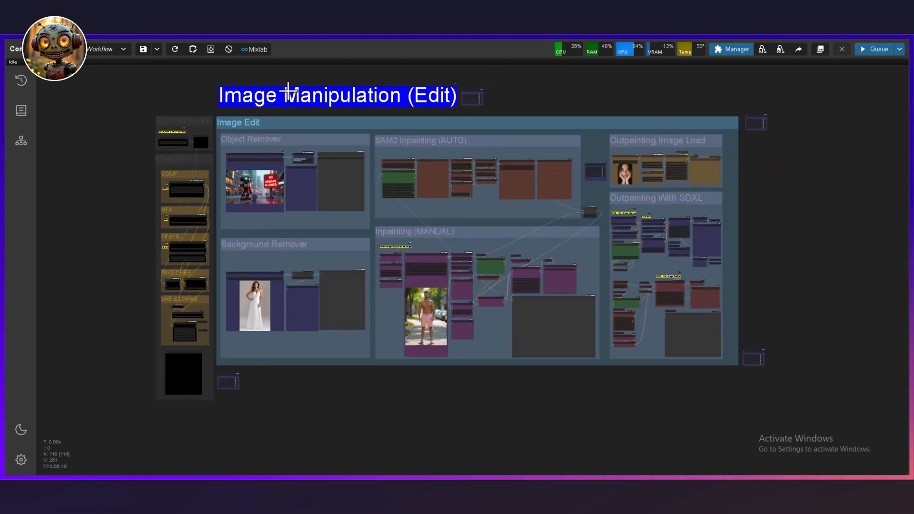
scroll(241, 201, up, 8)
drag(598, 275, 344, 263)
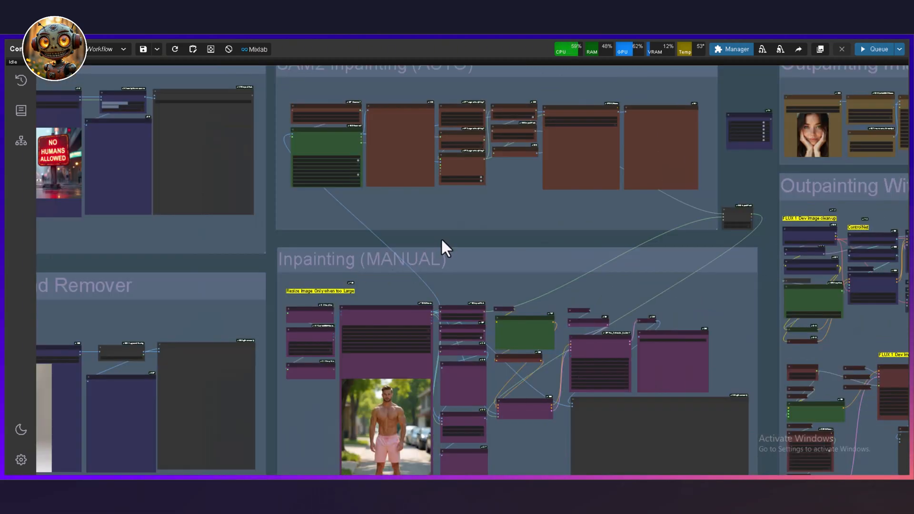
scroll(441, 238, down, 3)
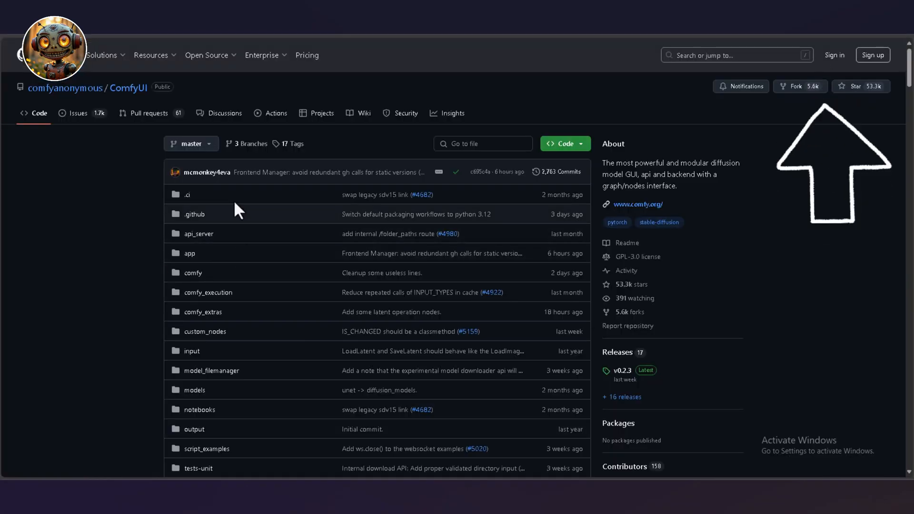
Step: On the ComfyUI GitHub page, find the Windows installation section of the README and open the direct download link
scroll(53, 227, down, 3)
scroll(52, 228, down, 20)
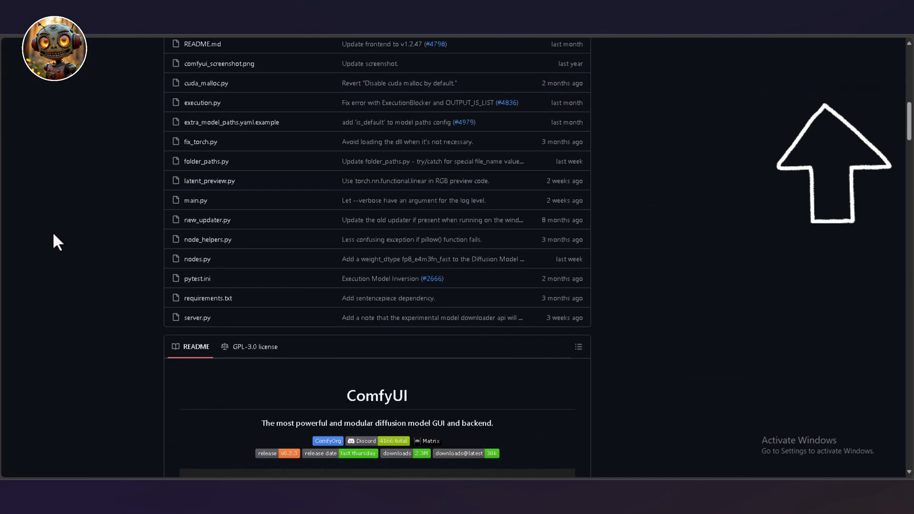
scroll(50, 239, down, 20)
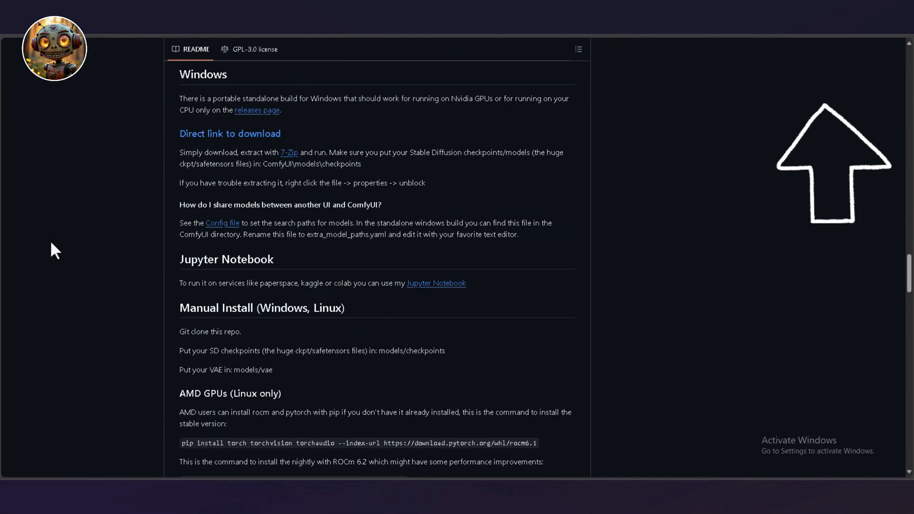
scroll(50, 240, up, 7)
scroll(50, 239, up, 3)
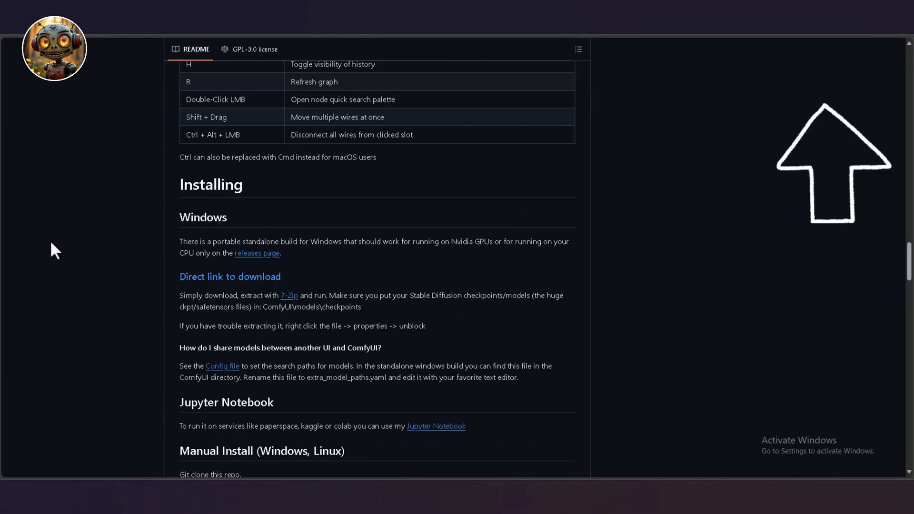
click(226, 280)
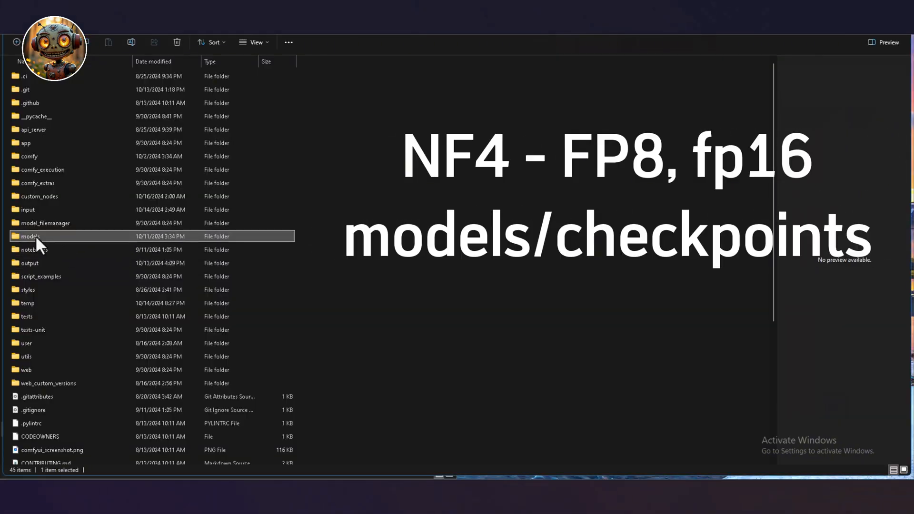
Step: In File Explorer, open the FLUX folder inside models/checkpoints, where the NF4, FP8 and fp16 models belong
double_click(35, 236)
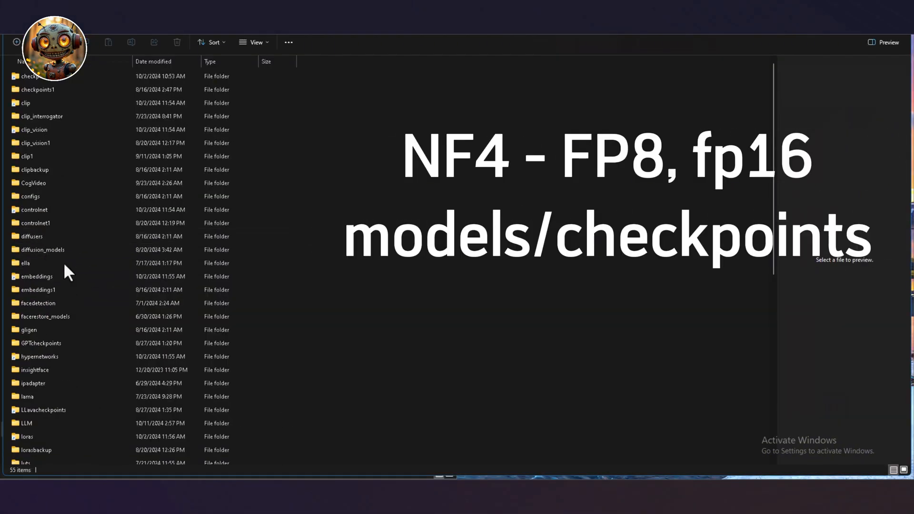
double_click(37, 78)
double_click(45, 115)
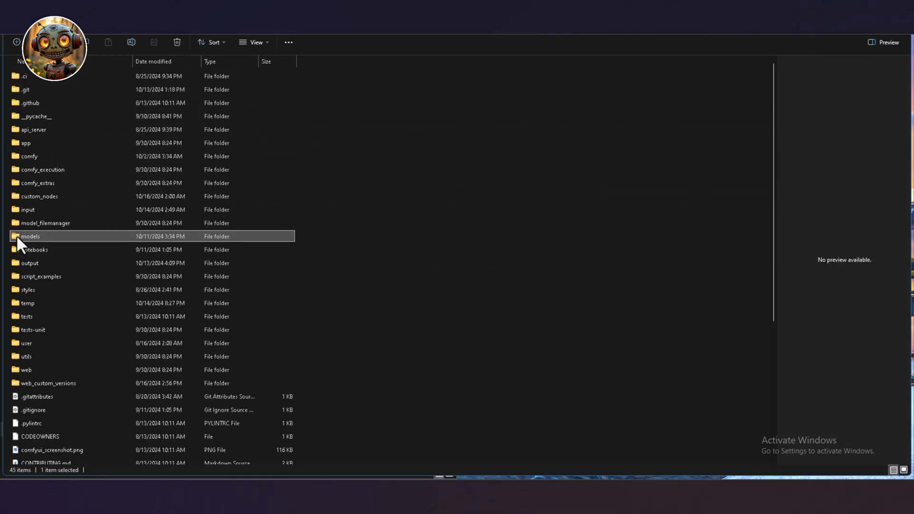
Step: Open the models/unet folder, the location for the GGUF models
double_click(16, 235)
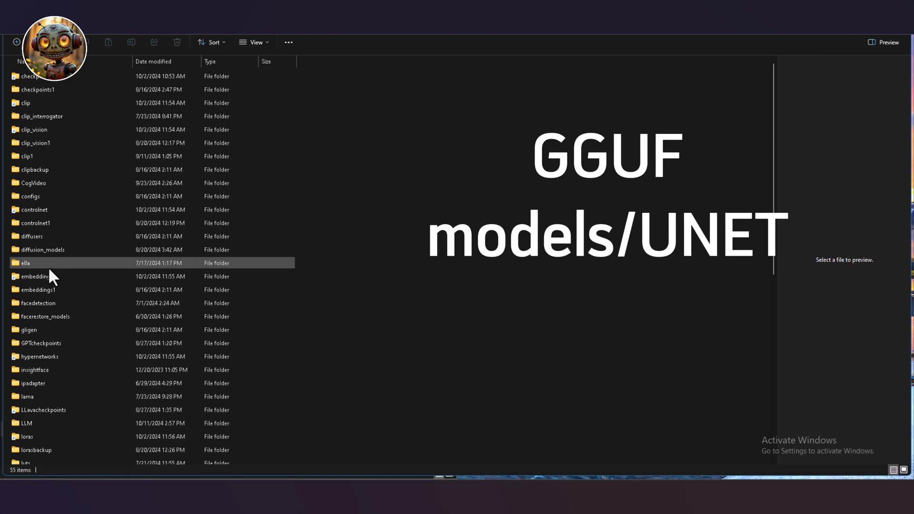
scroll(48, 286, down, 8)
double_click(31, 364)
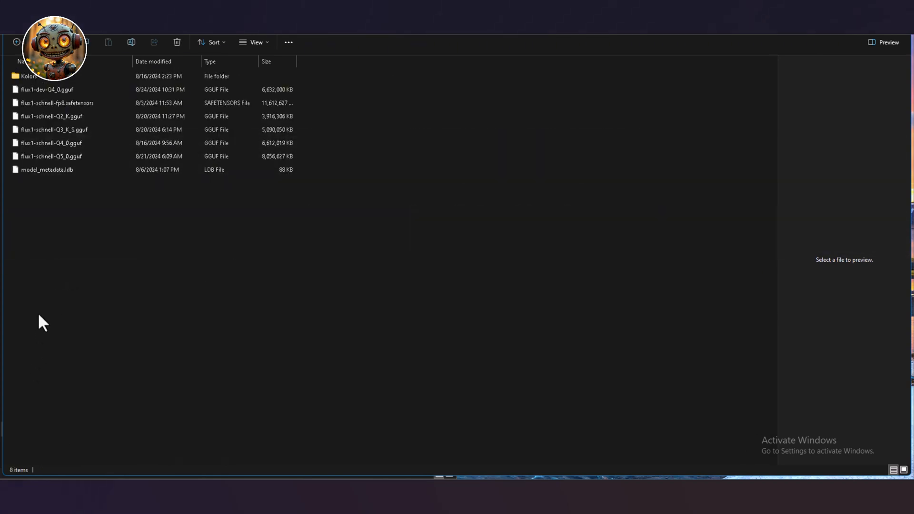
Step: Check the models/clip folder for the text encoders and return to the models folder
key(alt+Left)
click(38, 104)
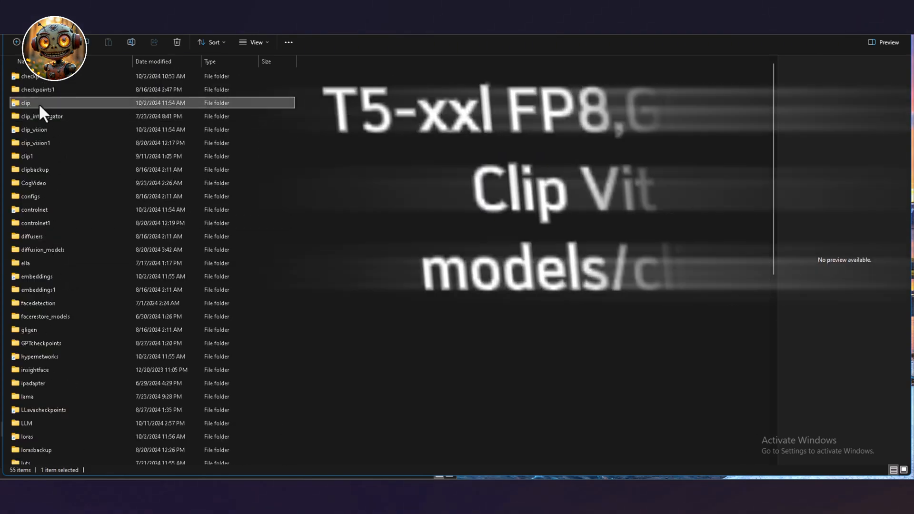
double_click(39, 104)
key(alt+Left)
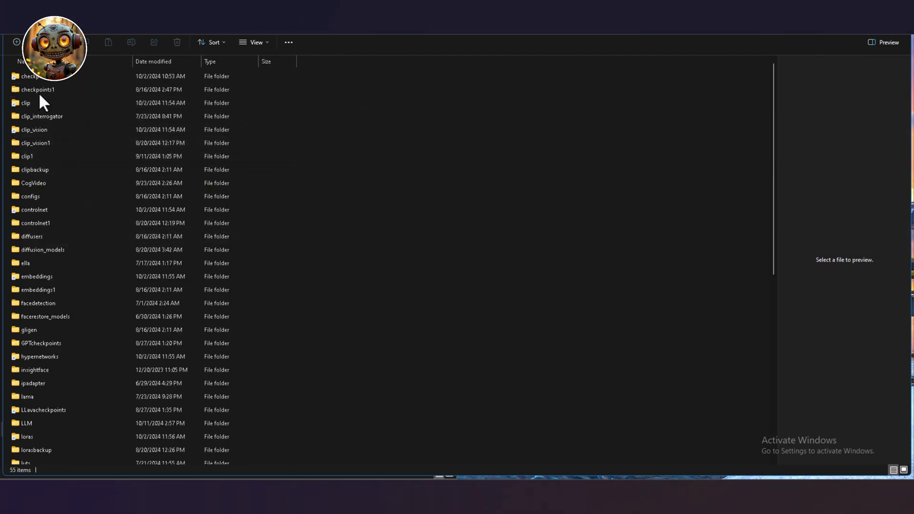
Step: View the checkpoints folder and the controlnet folder inside models, the locations for RealVIZ v5 Lightning and SDXL ControlNet Union
double_click(38, 76)
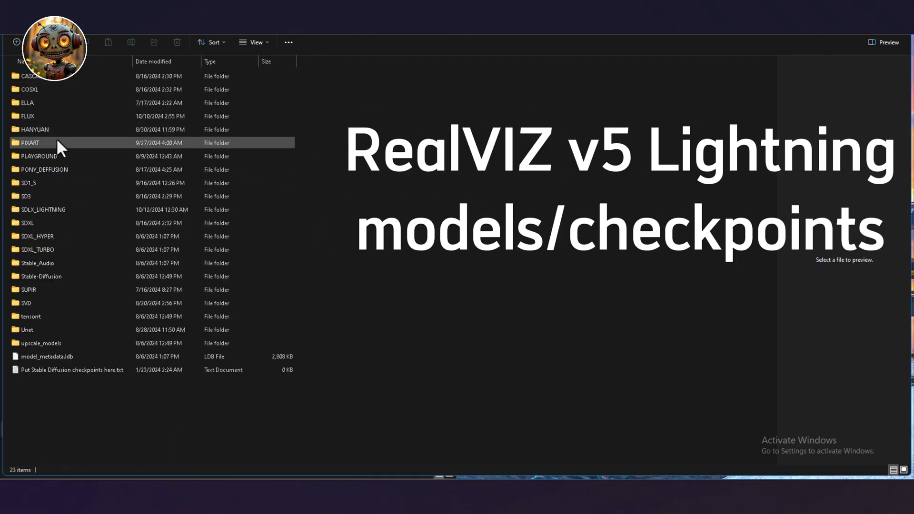
key(alt+Left)
click(41, 210)
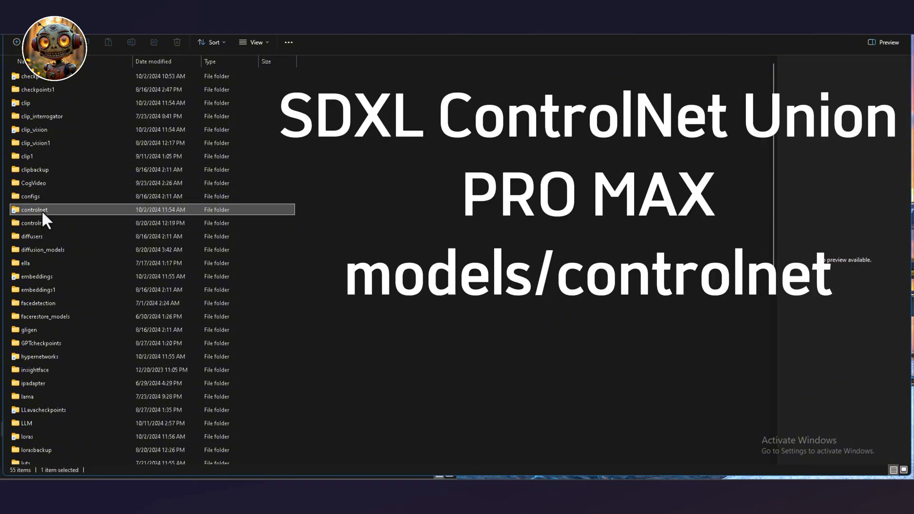
double_click(41, 210)
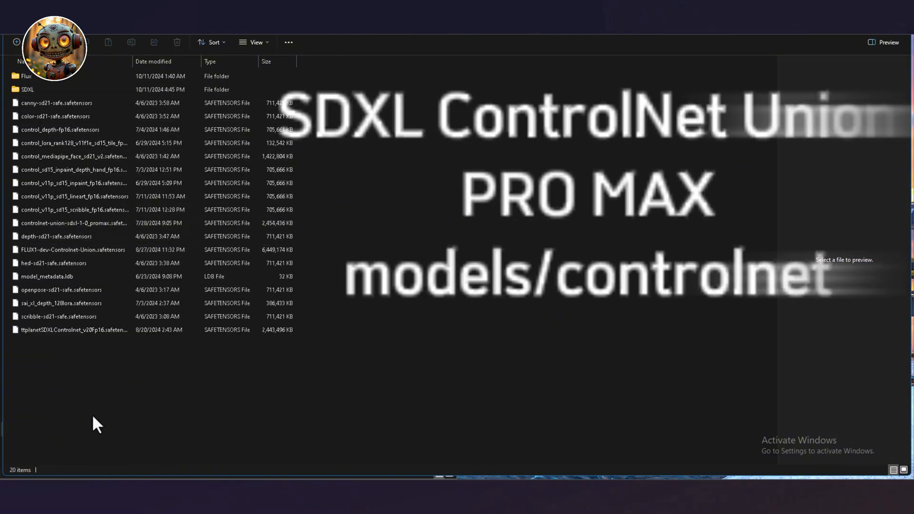
Step: Go back to the models folder and open its vae folder, the location for ae.safetensors
key(alt+Left)
click(41, 237)
double_click(41, 236)
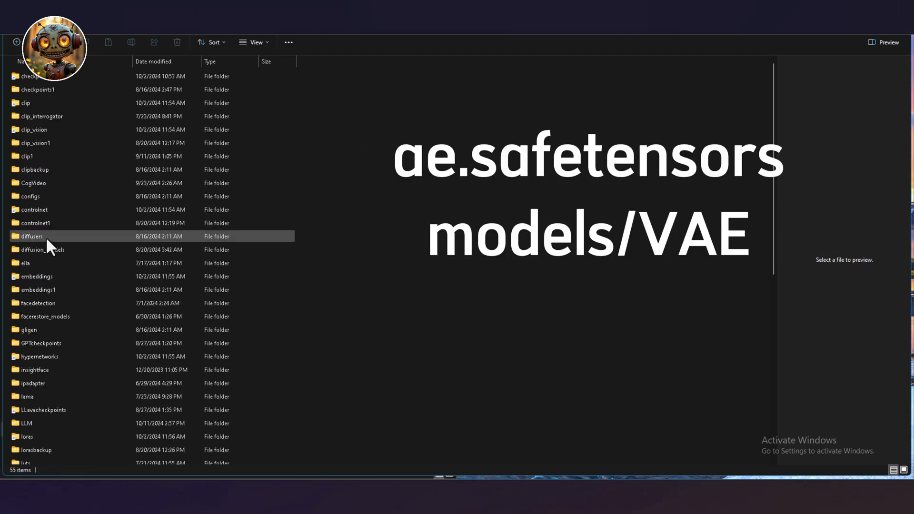
scroll(50, 315, down, 8)
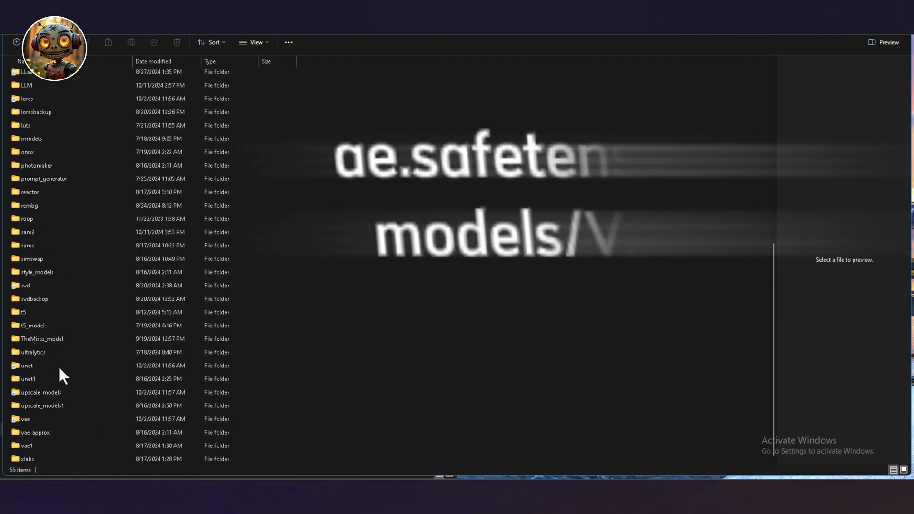
click(27, 419)
double_click(27, 418)
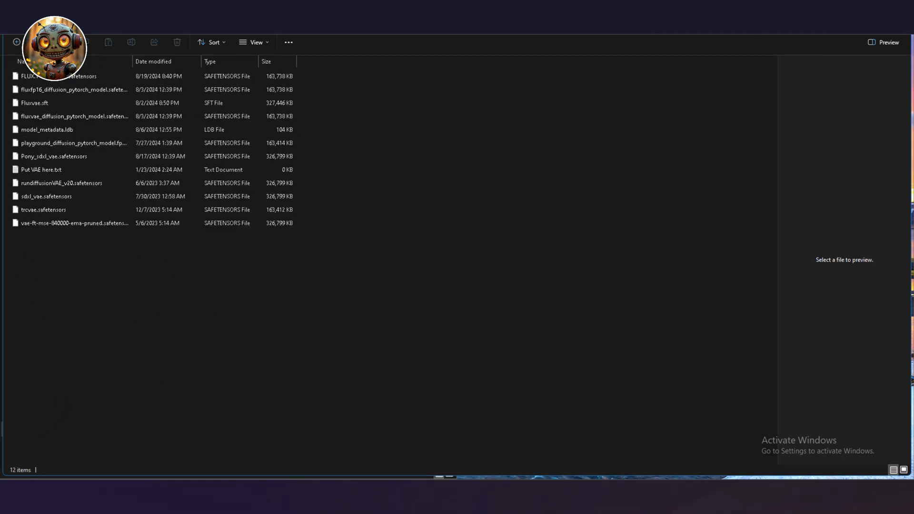
Step: Return to the models folder and open the Flux subfolder inside controlnet
key(alt+Left)
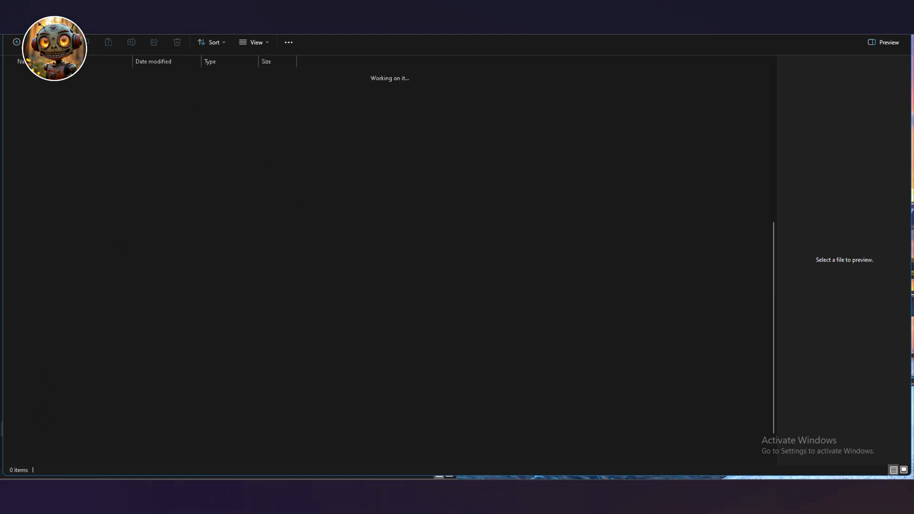
scroll(96, 159, down, 5)
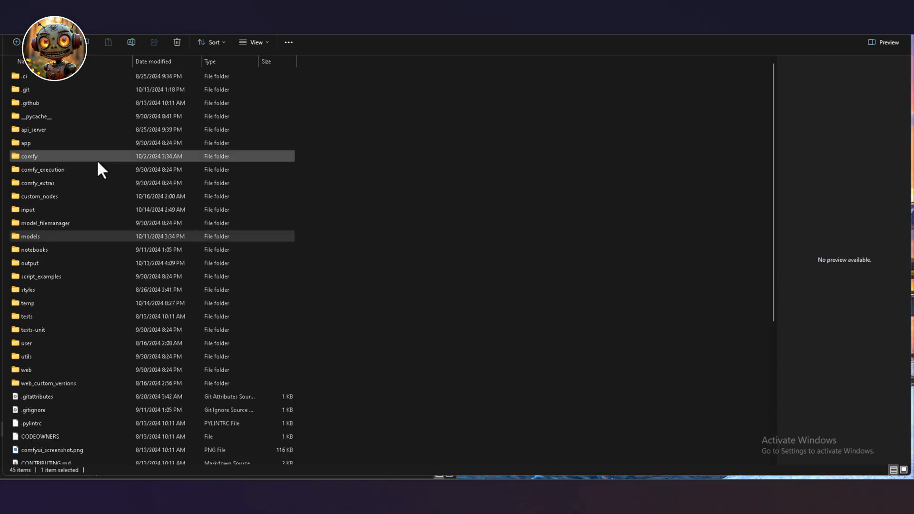
double_click(31, 234)
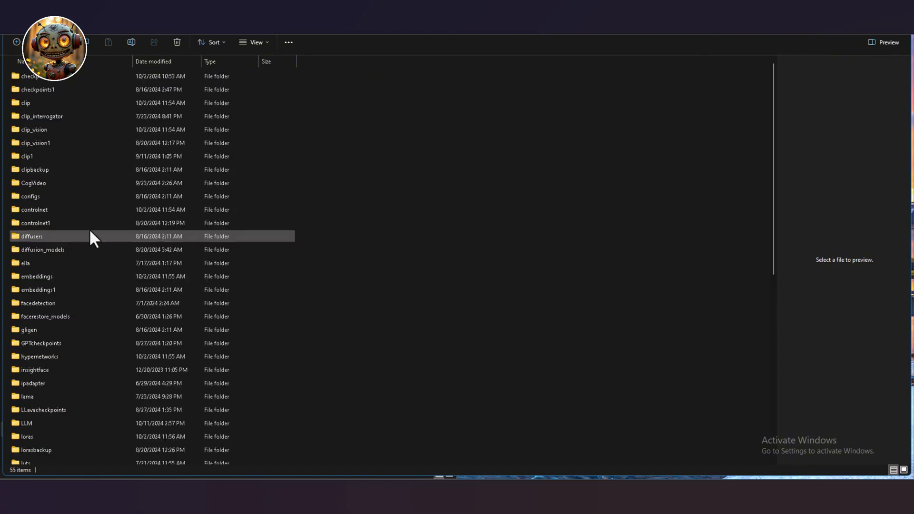
double_click(42, 211)
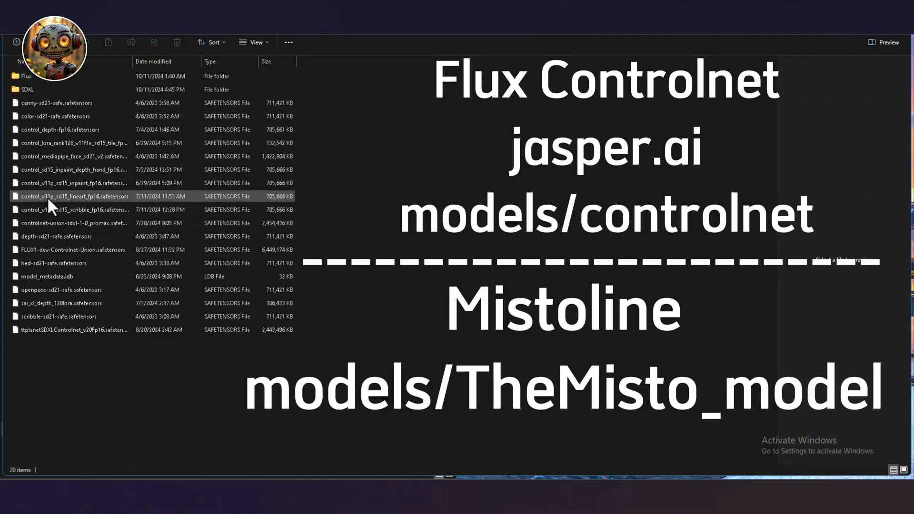
double_click(39, 76)
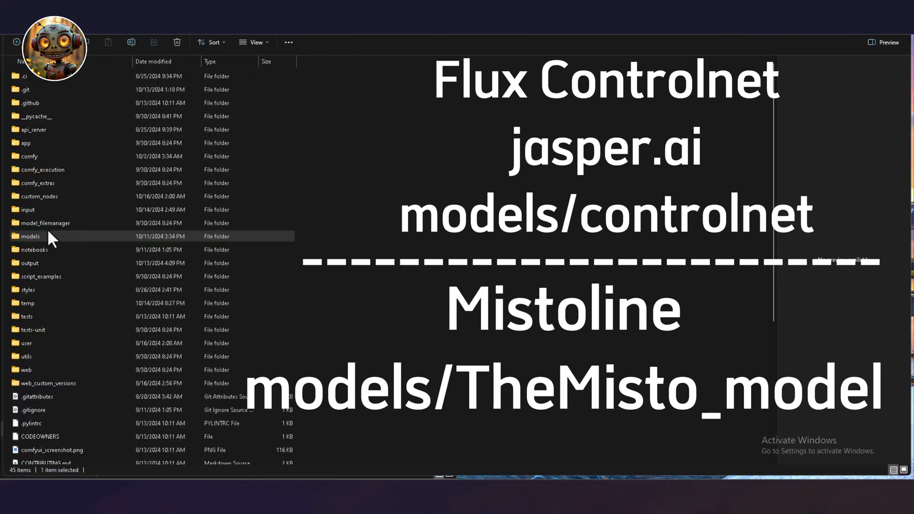
Step: Open the models/LLavacheckpoints folder, the location for the Mistral-7B-Instruct model
double_click(39, 236)
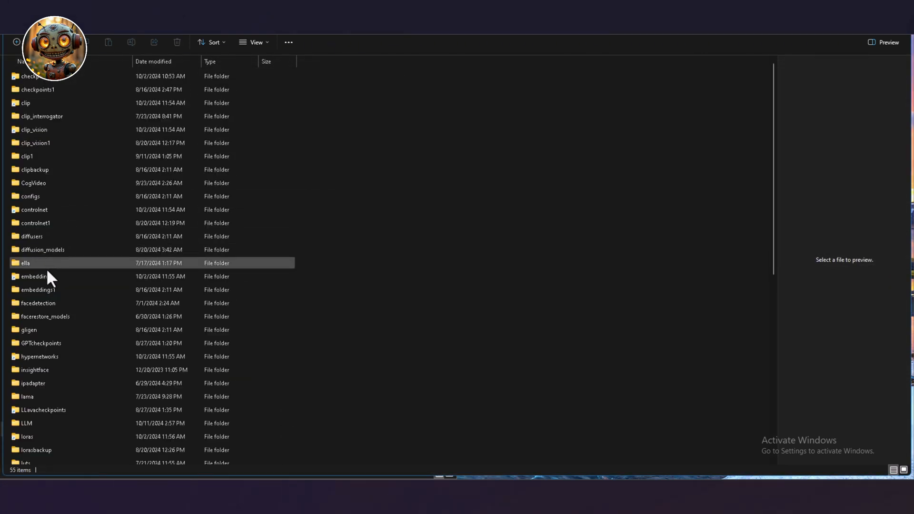
scroll(51, 279, down, 5)
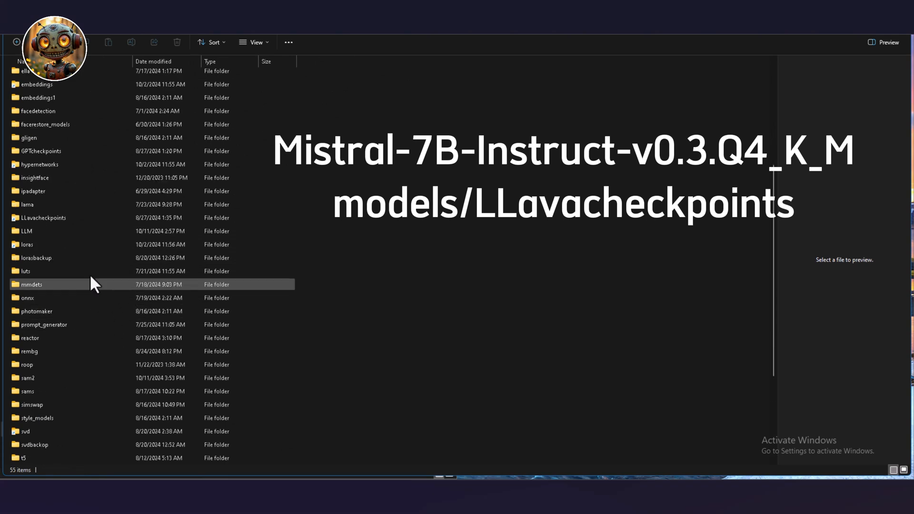
double_click(63, 218)
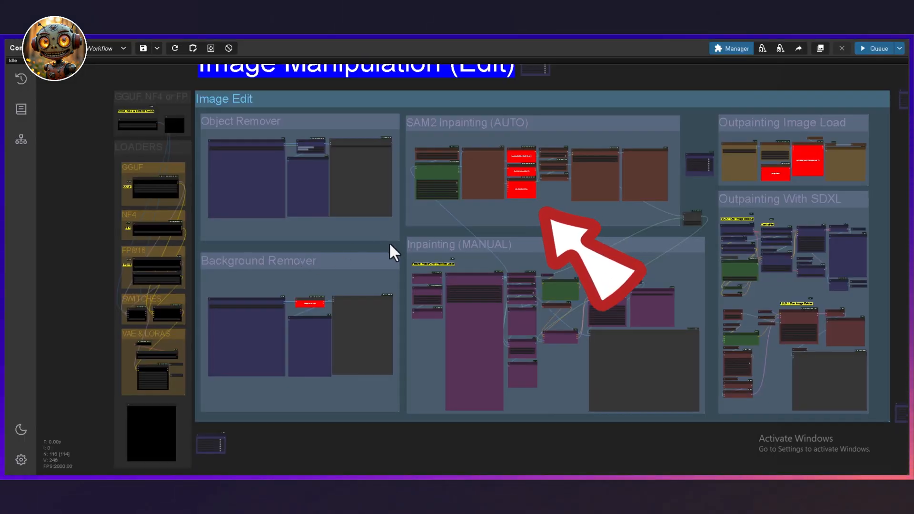
Step: Back in ComfyUI, examine the red missing nodes in the workflow, especially those in the SAM2 Inpainting (AUTO) group
drag(393, 251, 328, 279)
scroll(776, 176, up, 3)
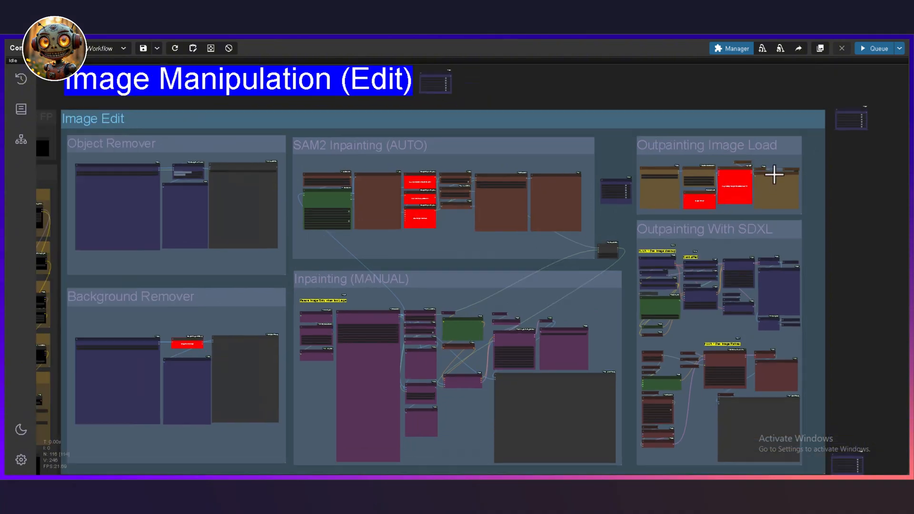
scroll(300, 150, up, 12)
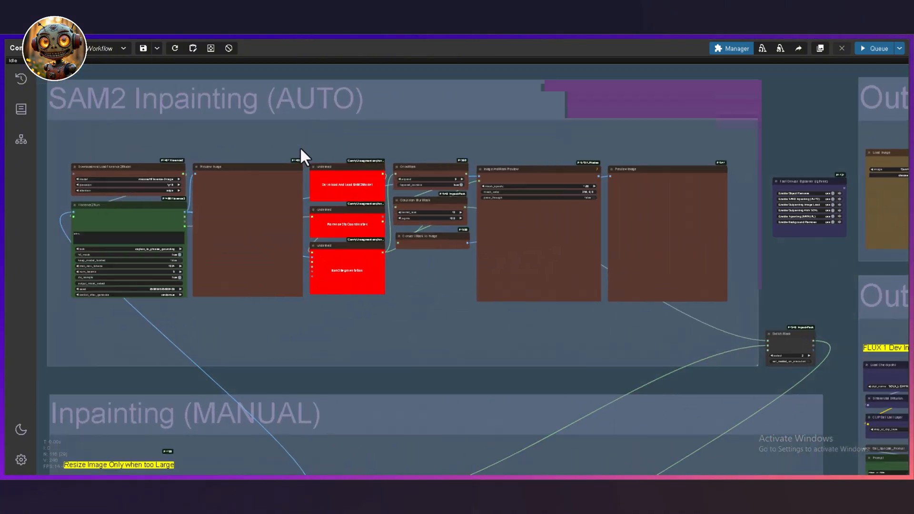
scroll(338, 162, down, 15)
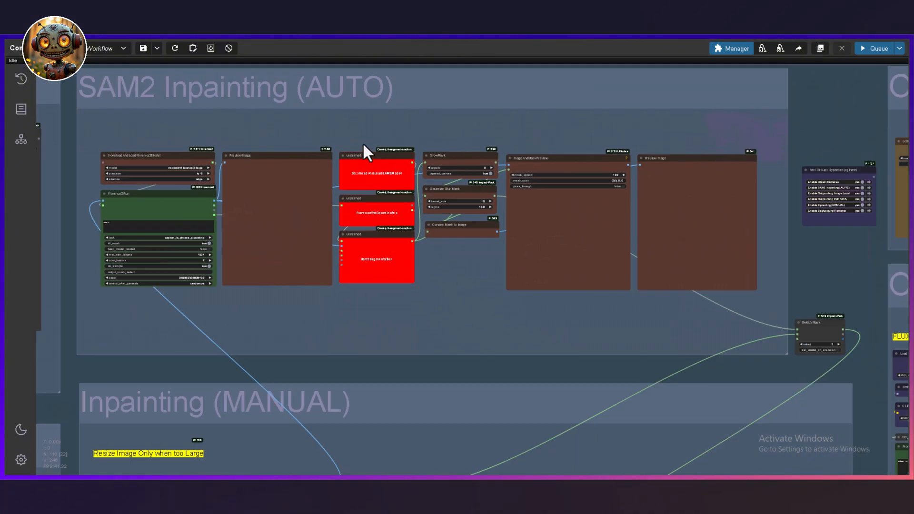
Step: Use ComfyUI Manager to select and install all the custom nodes missing from the workflow
click(733, 49)
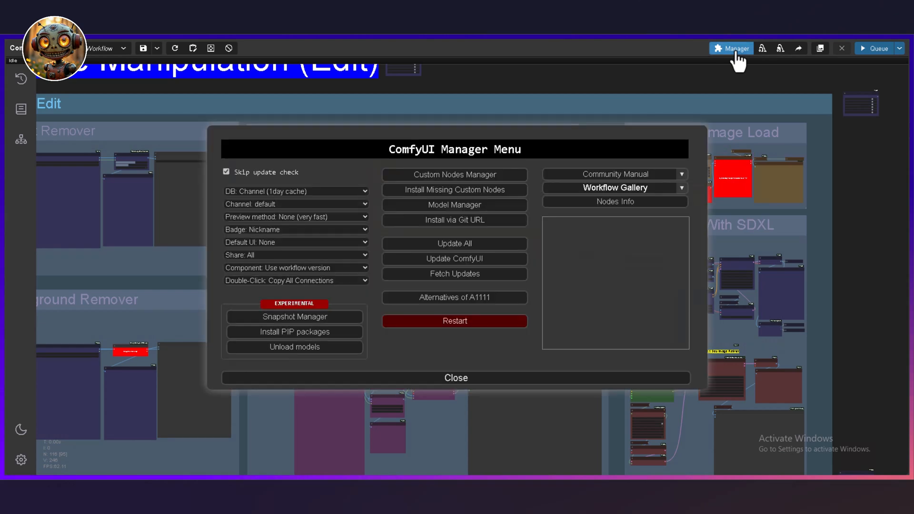
click(489, 195)
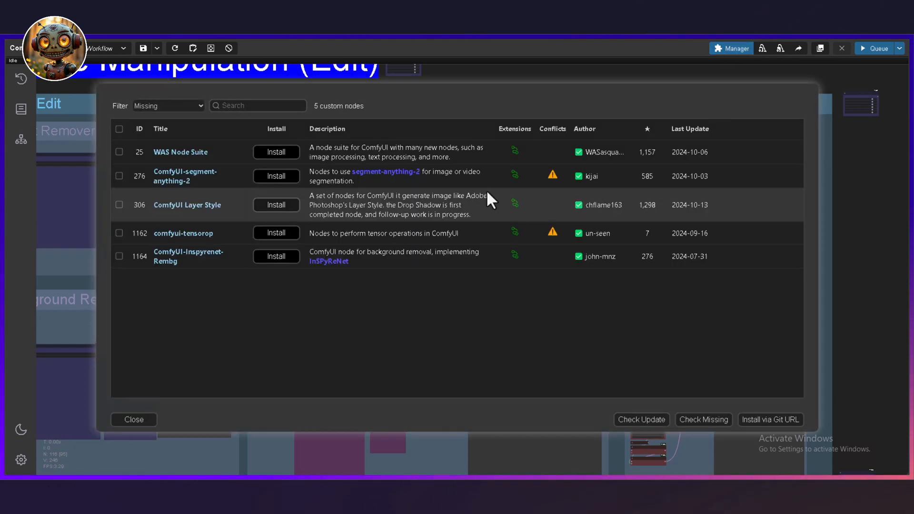
click(119, 129)
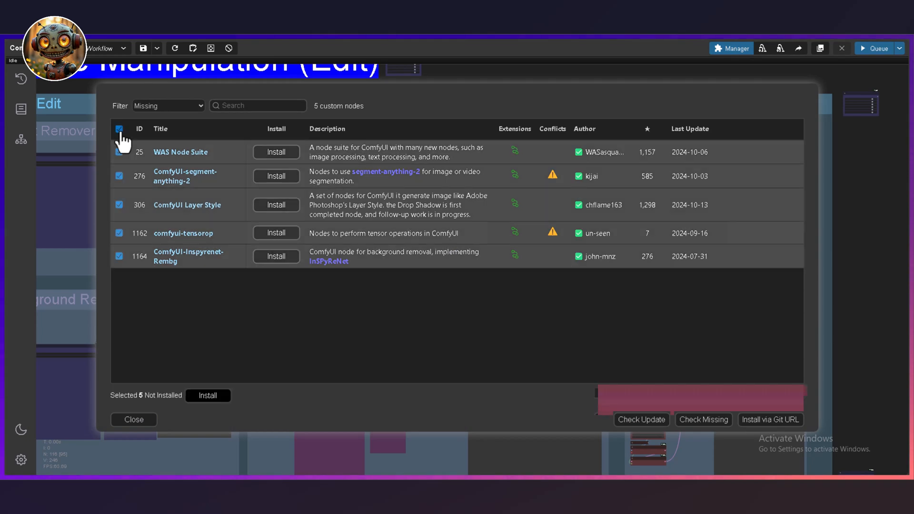
click(208, 395)
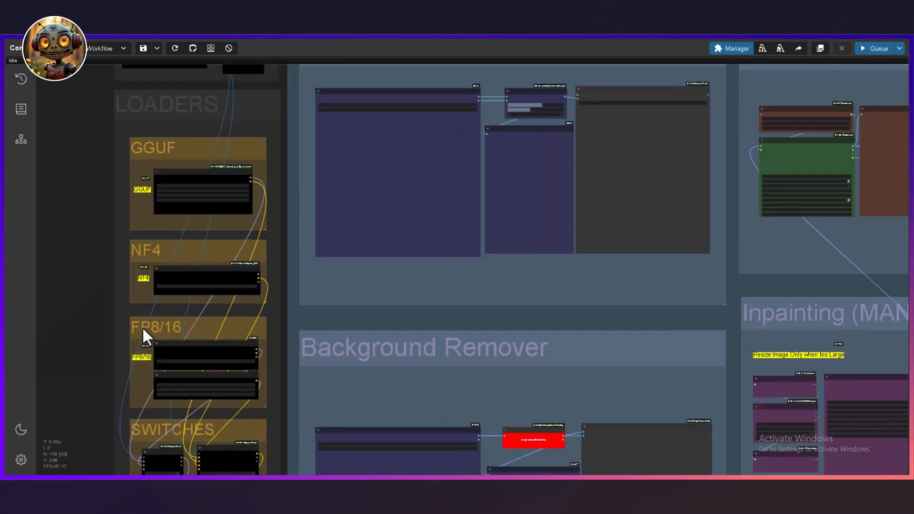
scroll(142, 327, up, 5)
scroll(88, 243, up, 3)
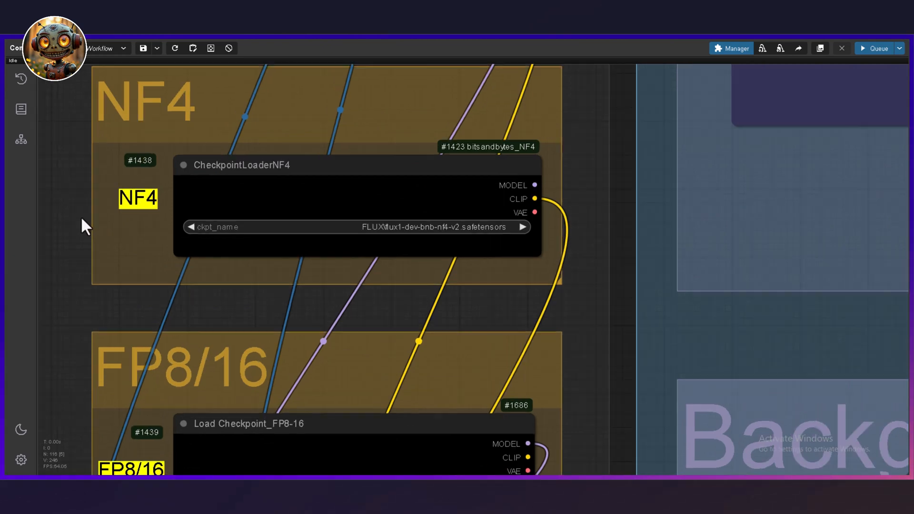
scroll(82, 225, up, 2)
drag(81, 218, 103, 290)
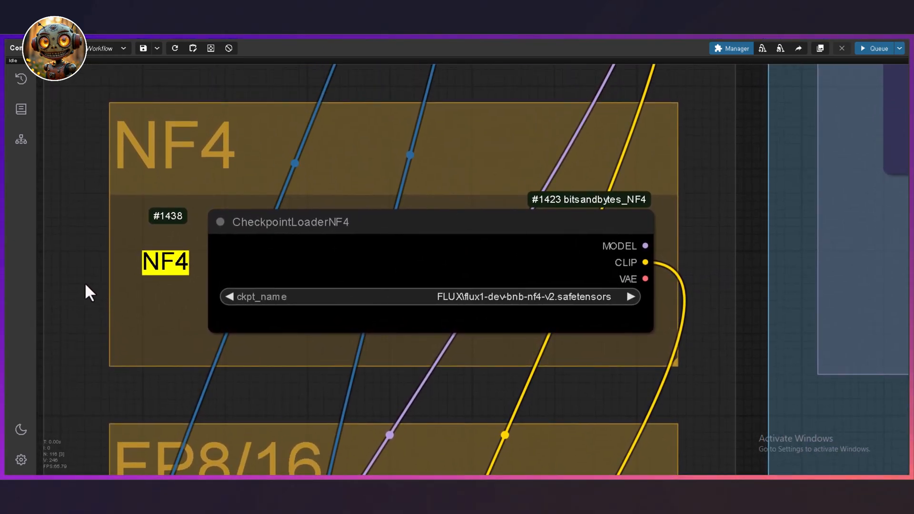
scroll(84, 282, up, 1)
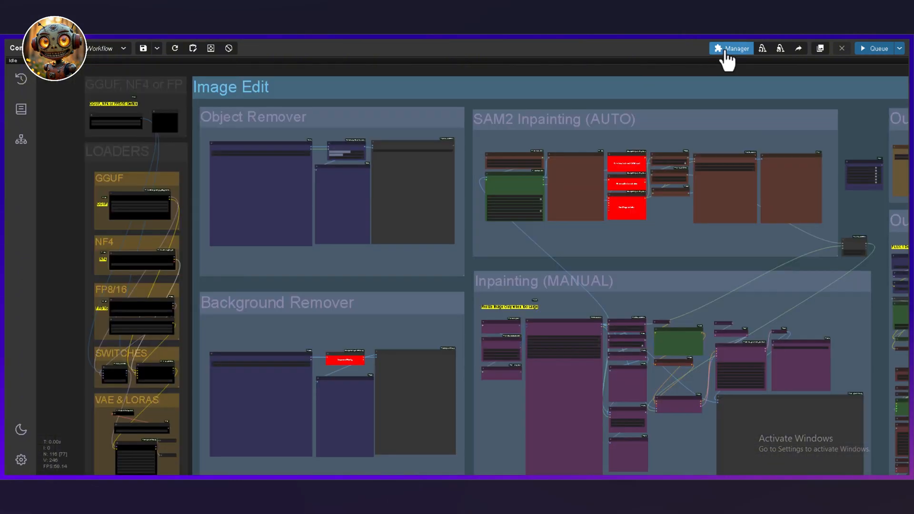
click(729, 49)
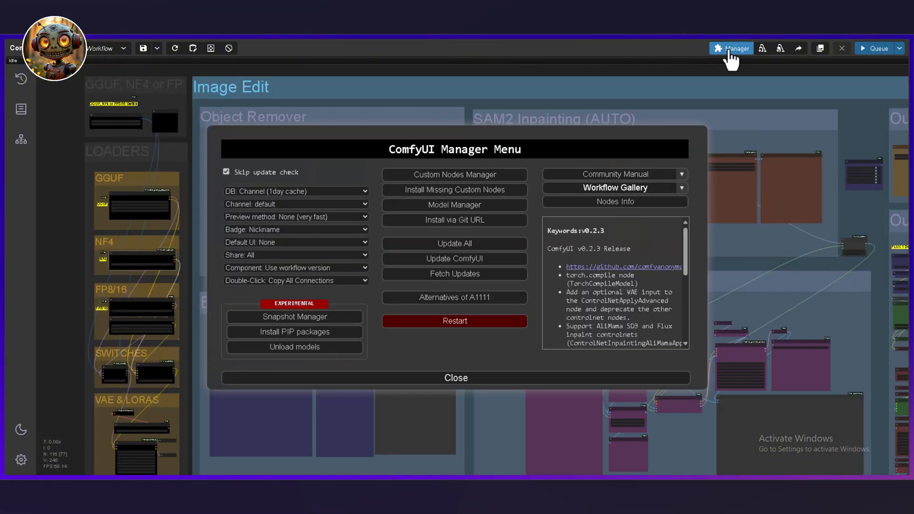
click(438, 222)
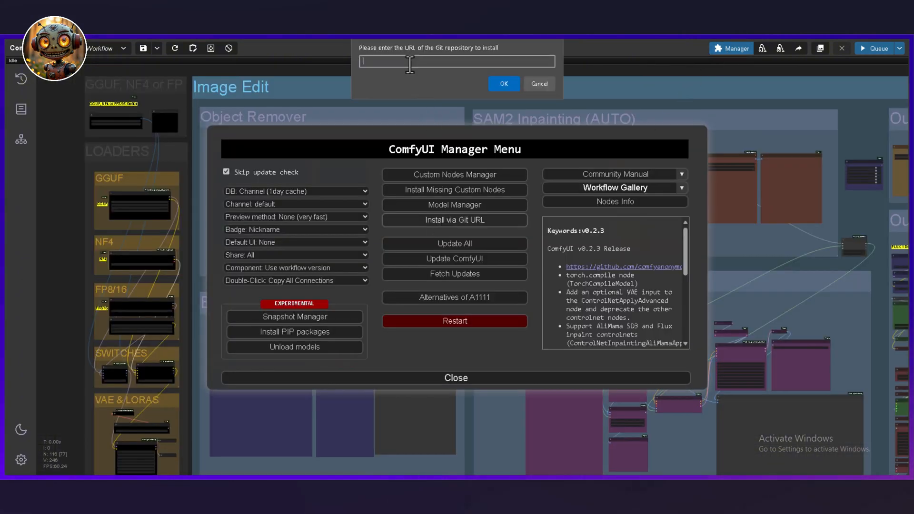
text(https://github.com/comfyanonymous/ComfyUI_bitsandbytes_NF4.git)
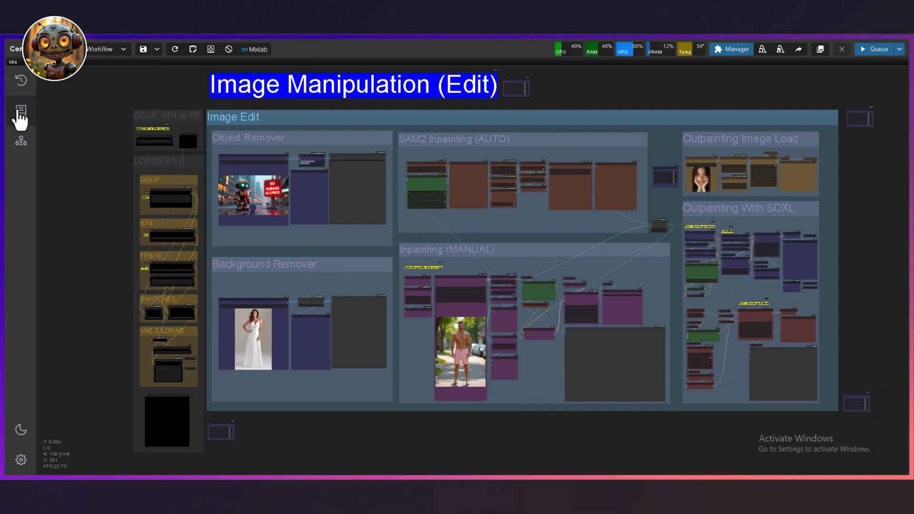
Step: Open the node library, browse its node packs and sort them alphabetically
click(21, 110)
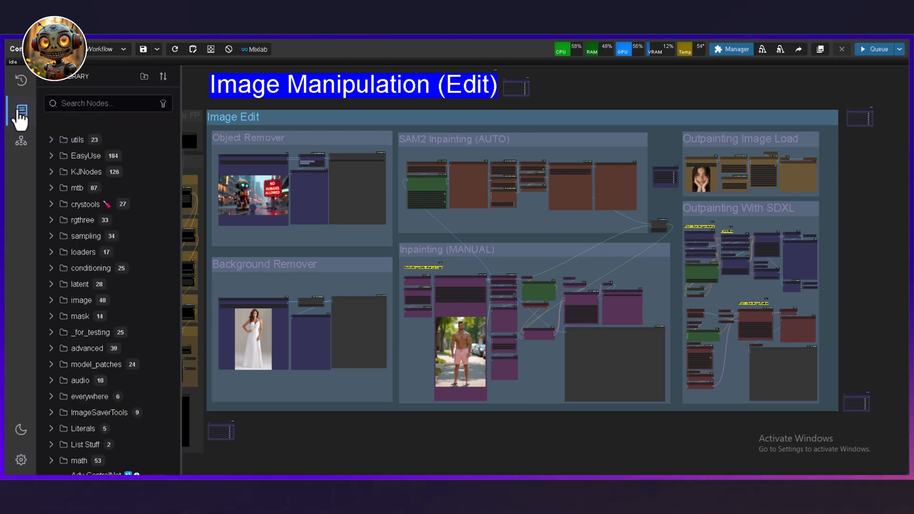
scroll(126, 238, down, 10)
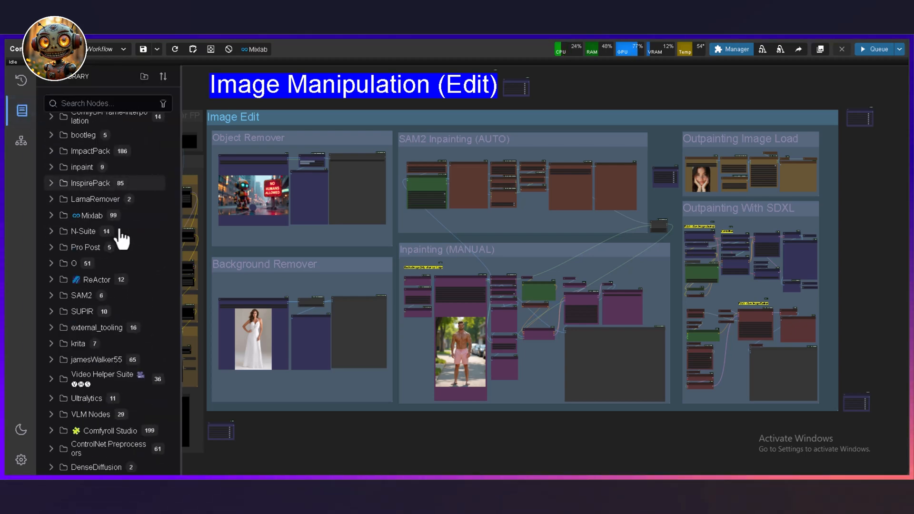
scroll(122, 235, up, 7)
click(163, 79)
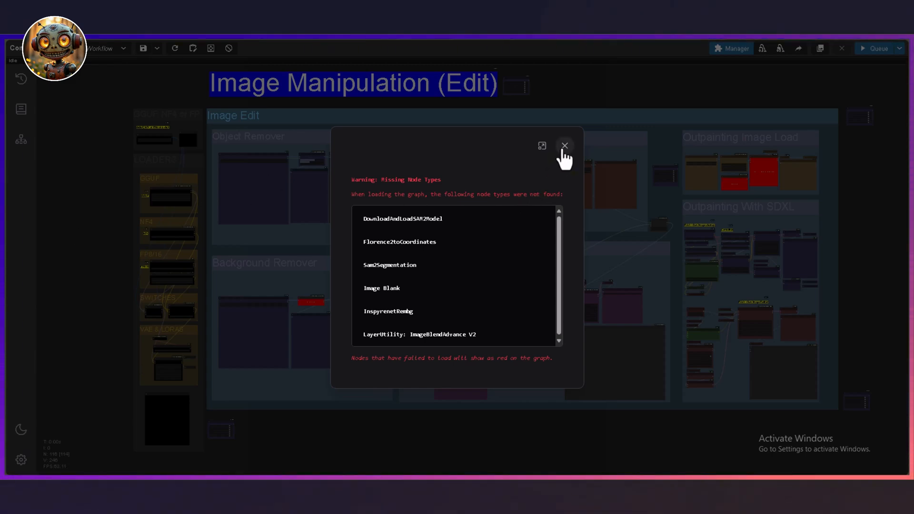
Step: Dismiss the missing node types warning and check the VLM Nodes and WAS Suite categories in the node library
click(564, 146)
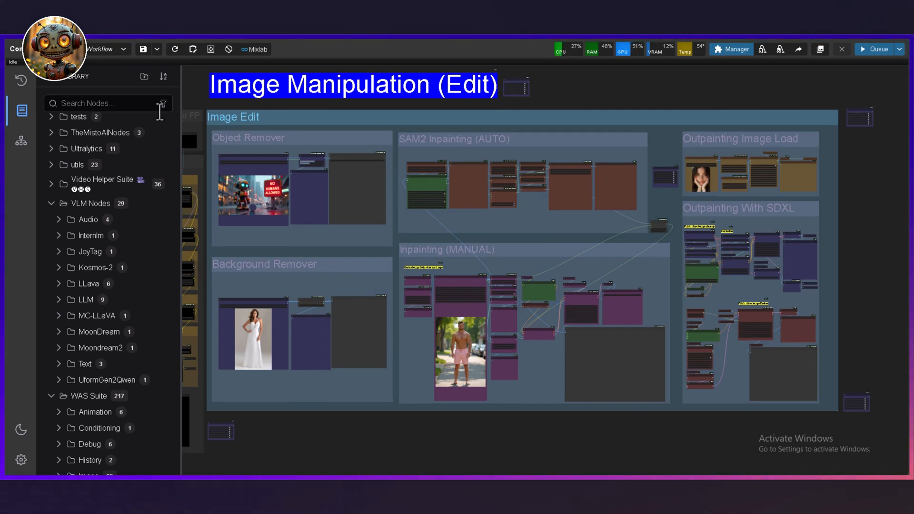
click(20, 114)
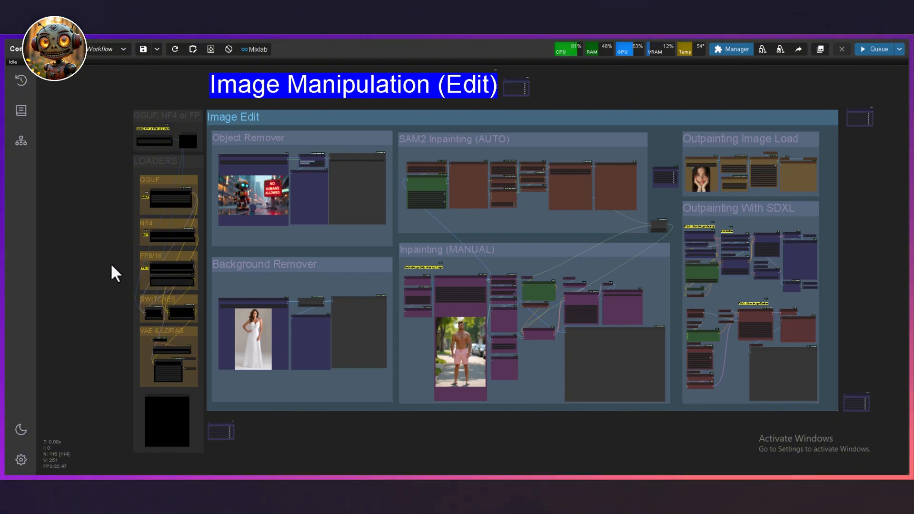
key(n)
click(78, 446)
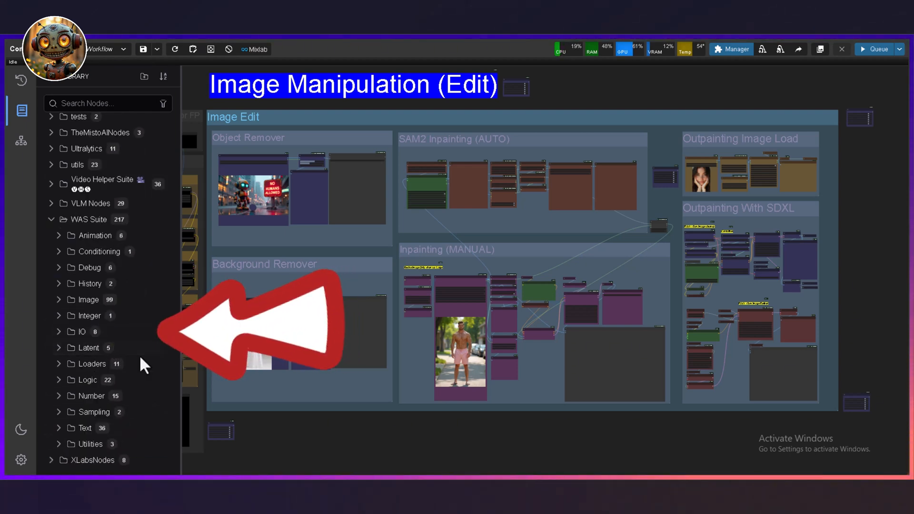
click(59, 204)
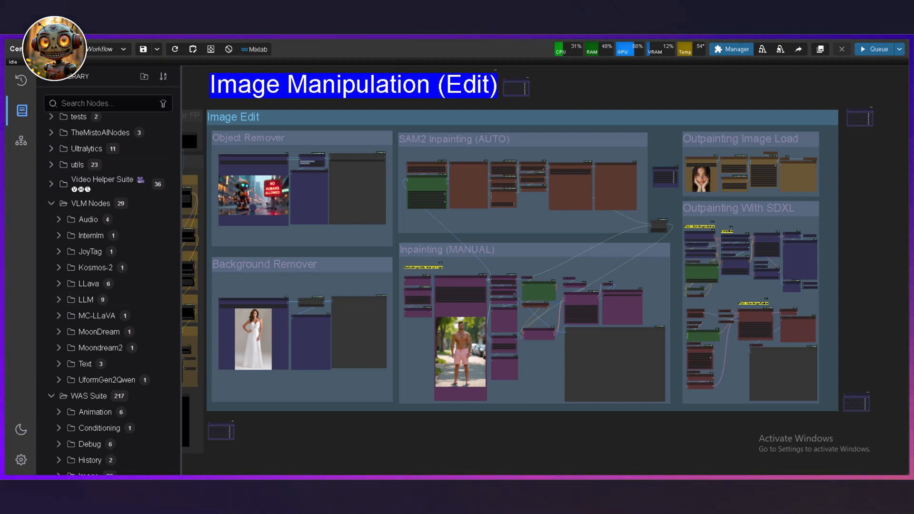
key(n)
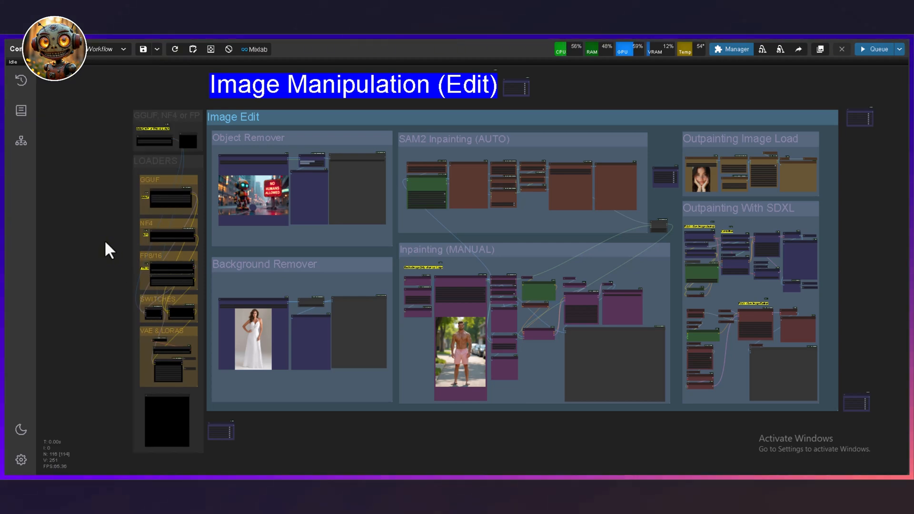
Step: Examine the GGUF, NF4 or FP model switch, the LOADERS groups and the note with the model download links
drag(109, 251, 120, 328)
scroll(113, 214, up, 6)
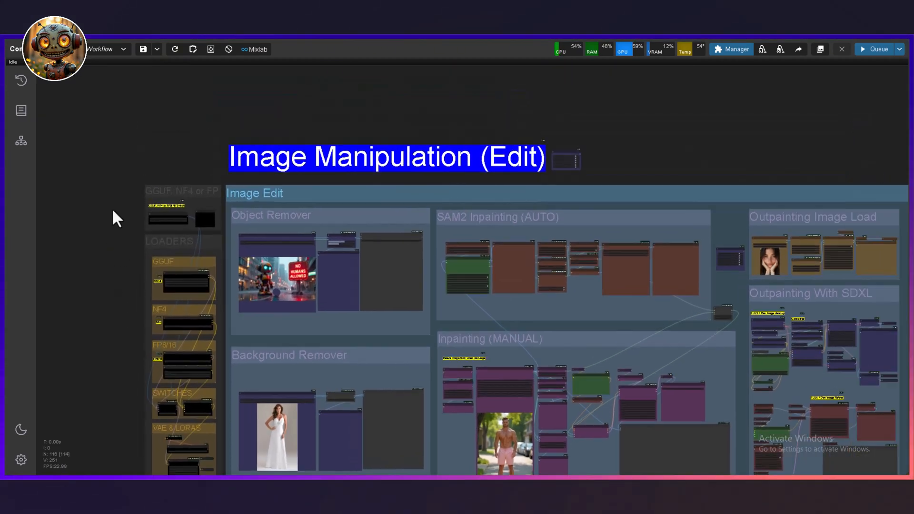
drag(92, 253, 190, 269)
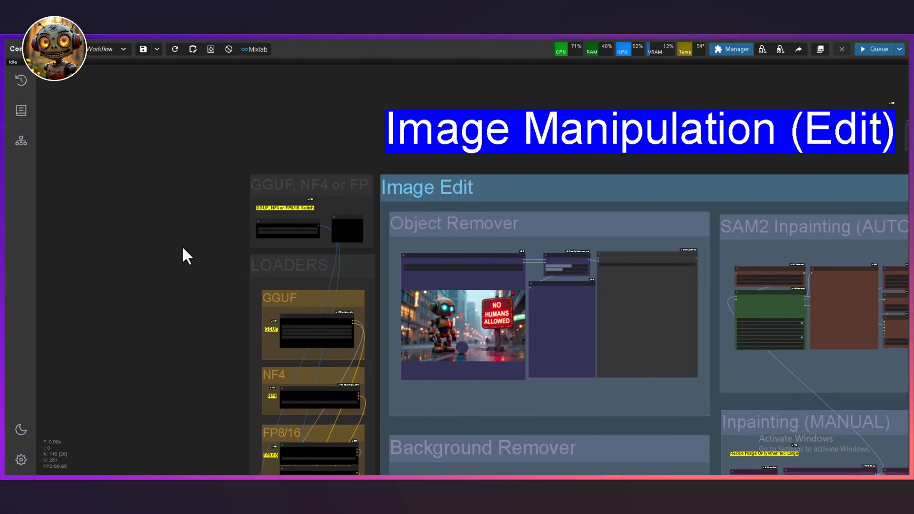
scroll(178, 240, up, 5)
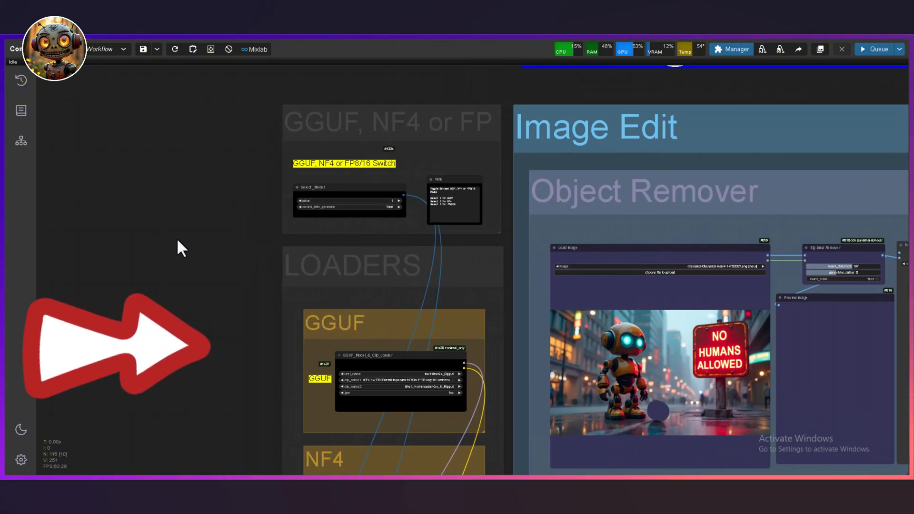
drag(178, 241, 170, 281)
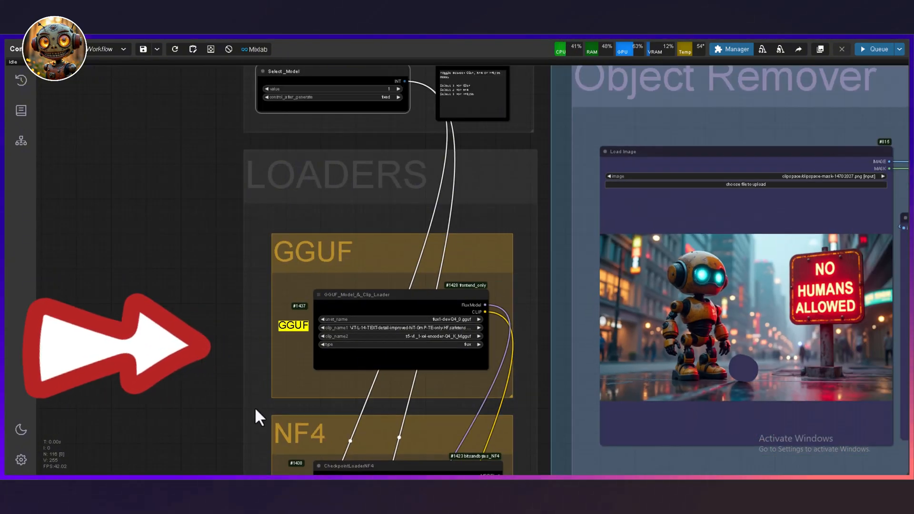
drag(254, 406, 279, 244)
scroll(278, 245, down, 1)
scroll(280, 244, up, 4)
drag(197, 419, 196, 230)
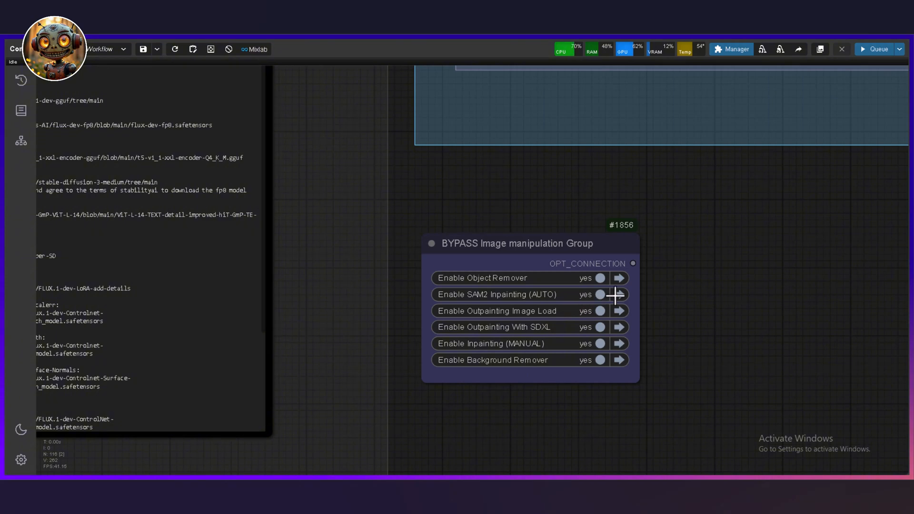
Step: Jump to the Inpainting (MANUAL) group from the BYPASS Image manipulation Group node and examine its image loading and resizing nodes
click(618, 344)
scroll(283, 233, down, 4)
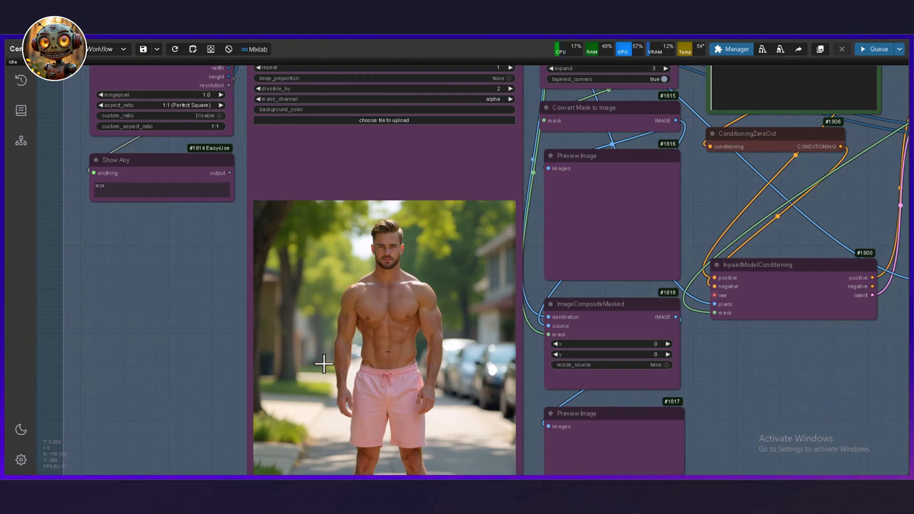
scroll(323, 363, down, 2)
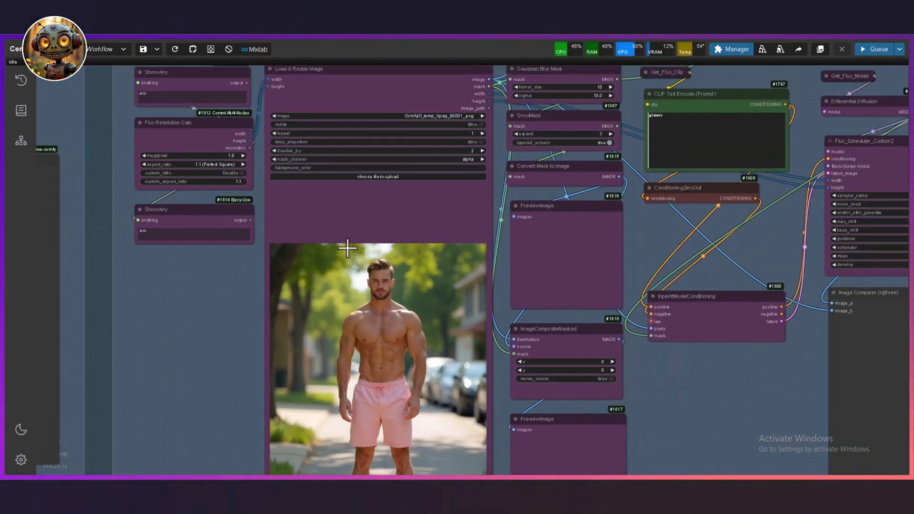
drag(347, 248, 258, 291)
scroll(336, 310, down, 2)
scroll(338, 311, down, 1)
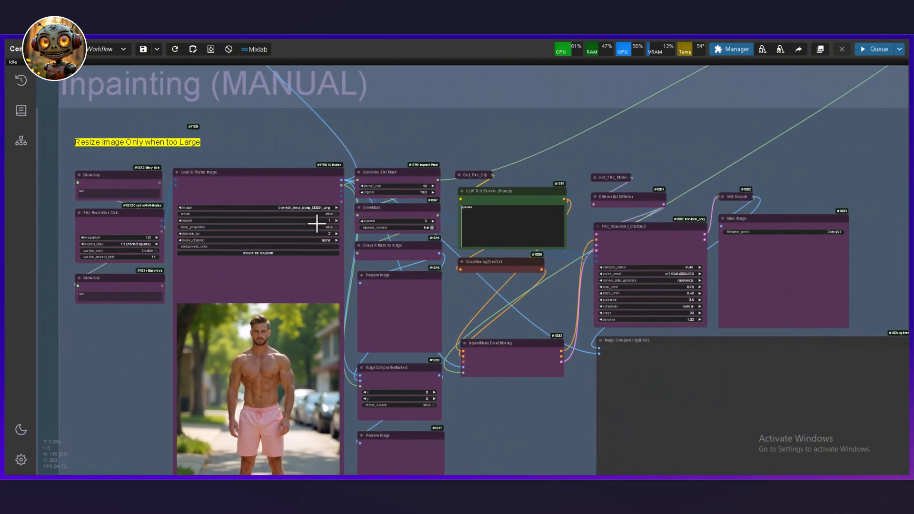
Step: Examine the settings of the Gaussian Blur Mask and GrowMask nodes in the Inpainting (MANUAL) group
scroll(372, 157, up, 6)
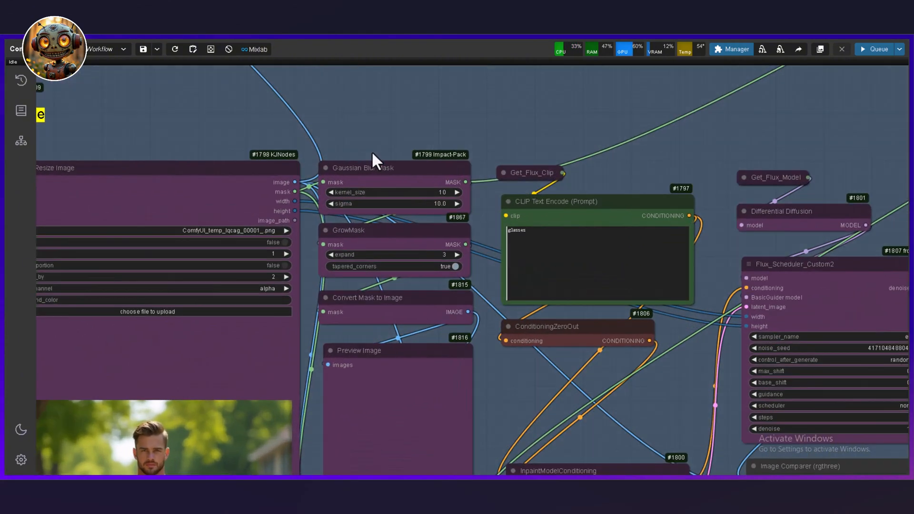
scroll(376, 143, up, 4)
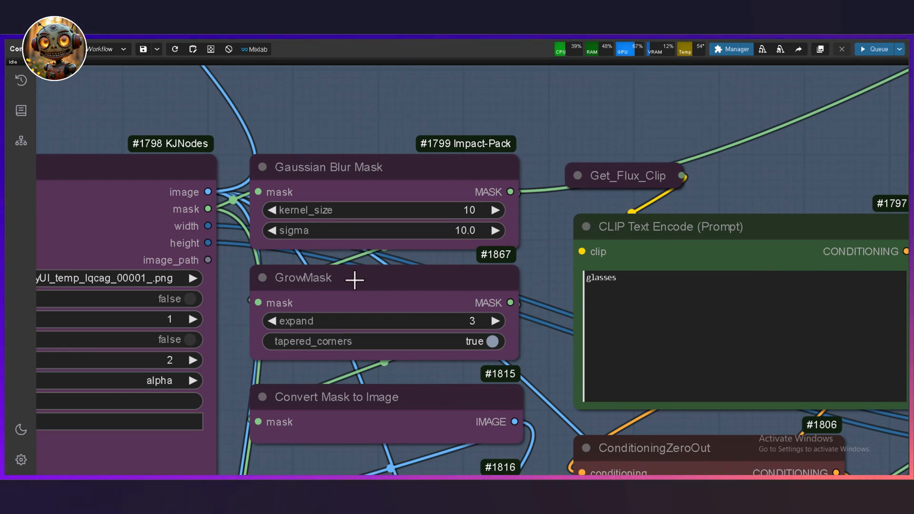
scroll(357, 270, down, 2)
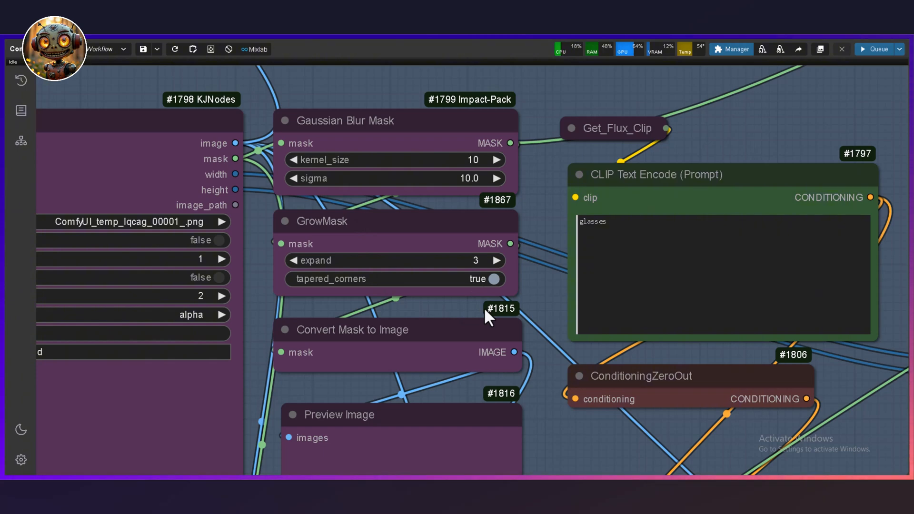
scroll(484, 307, down, 1)
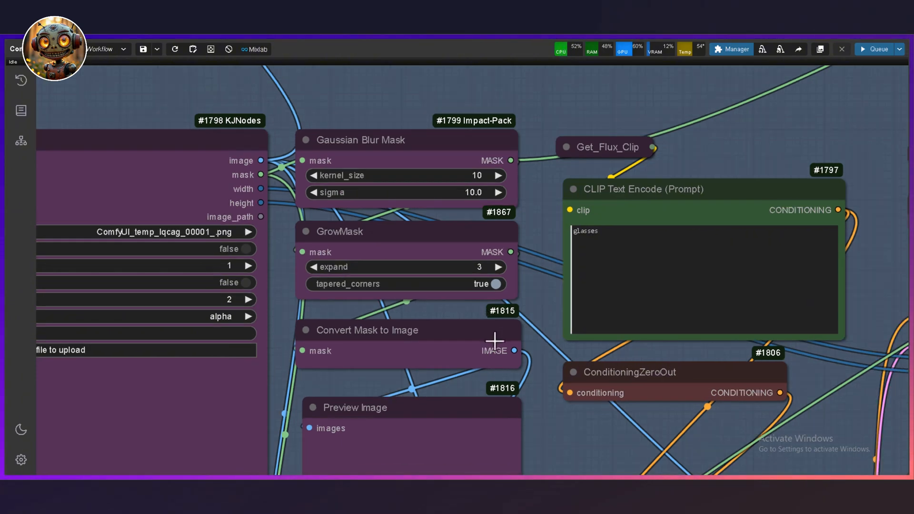
Step: Rename the preview nodes below Convert Mask to Image and ImageCompositeMasked as "Preview Maske" and "Preview Composite Image"
drag(548, 404, 531, 335)
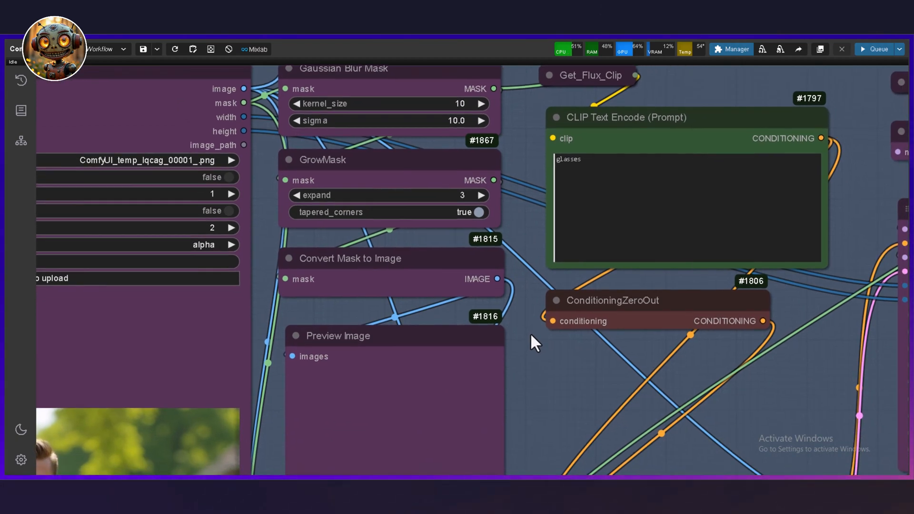
scroll(523, 376, down, 1)
drag(522, 373, 520, 252)
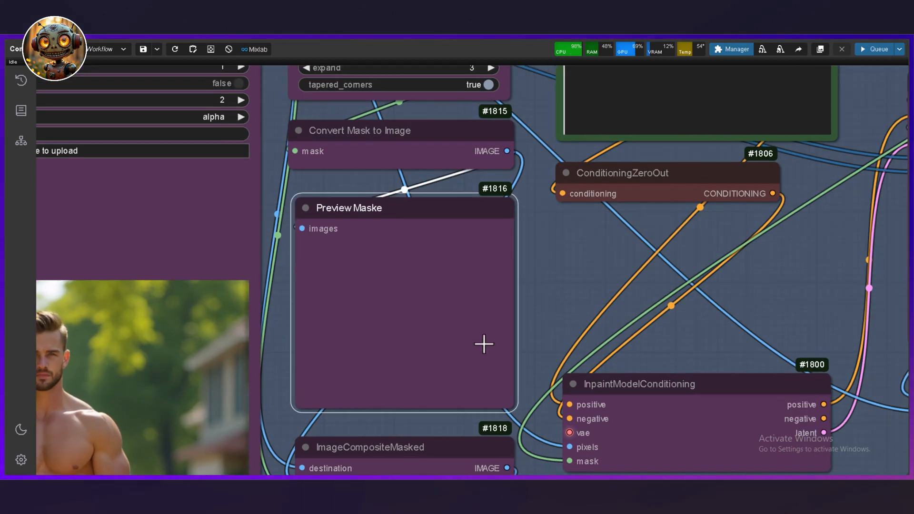
drag(482, 343, 471, 230)
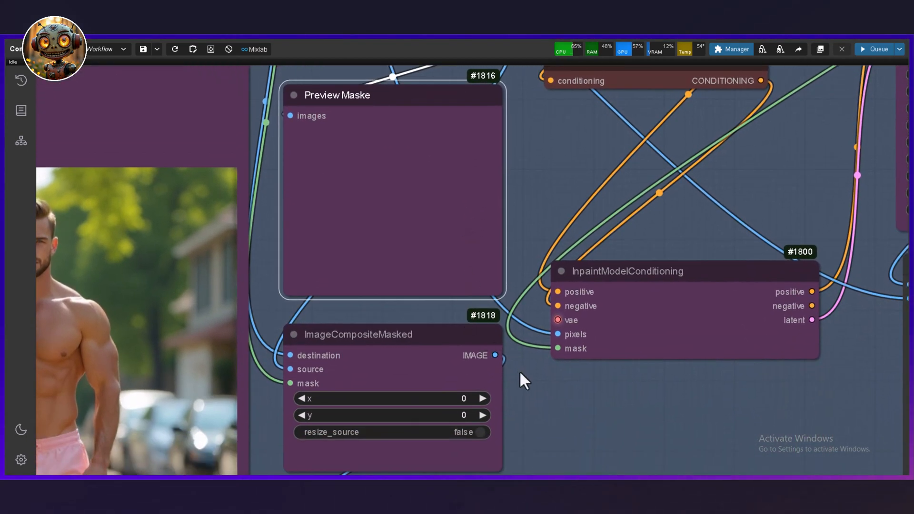
drag(559, 402, 543, 339)
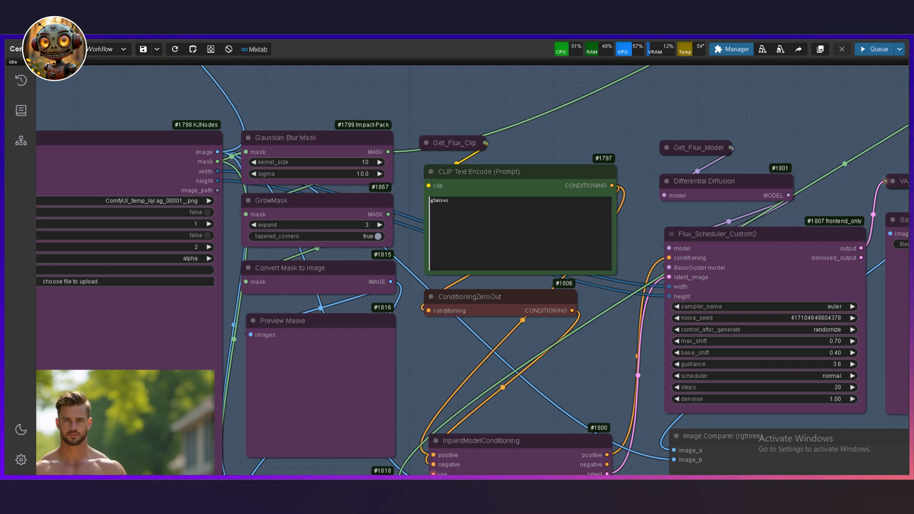
Step: Convert a copy of the Flux_Scheduler_Custom2 group node into its individual nodes to inspect what it contains
scroll(445, 349, up, 3)
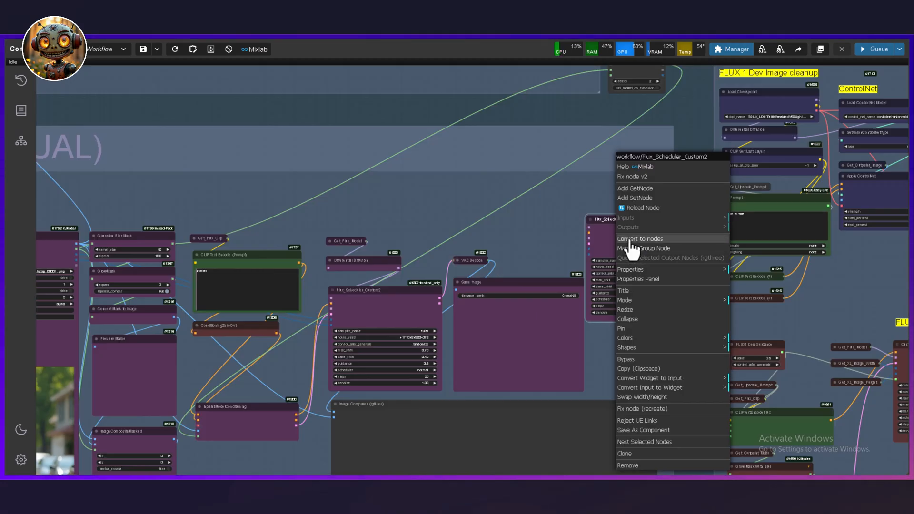
click(631, 239)
drag(677, 331, 663, 298)
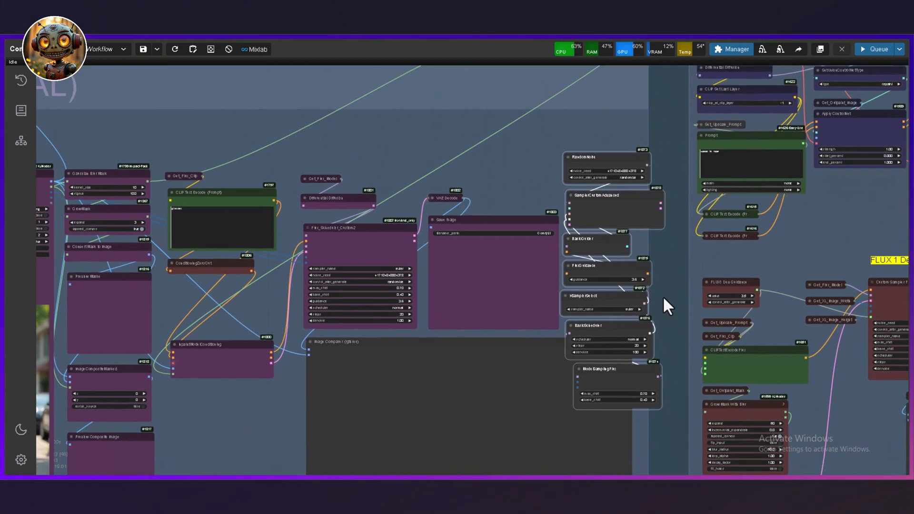
Step: Examine the Differential Diffusion node and its connections to Get_Flux_Model and Flux_Scheduler_Custom2
scroll(662, 288, up, 3)
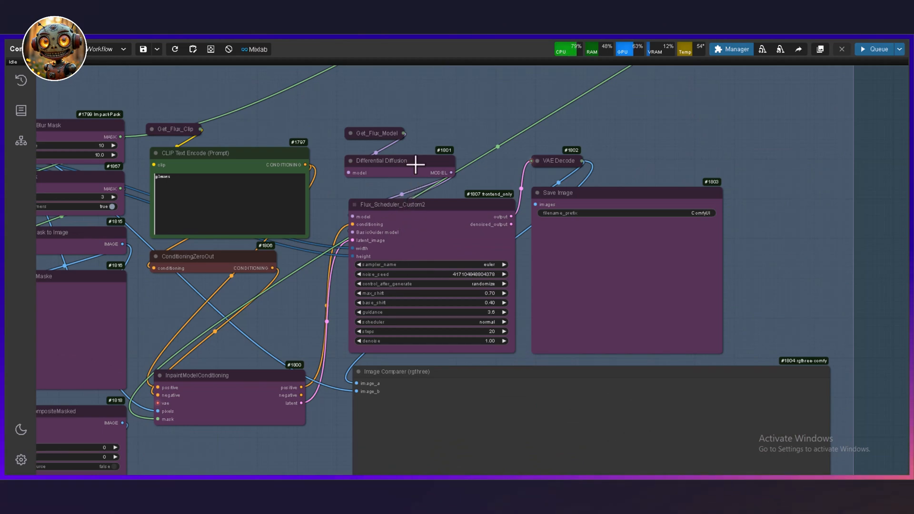
scroll(419, 157, up, 3)
scroll(411, 148, up, 3)
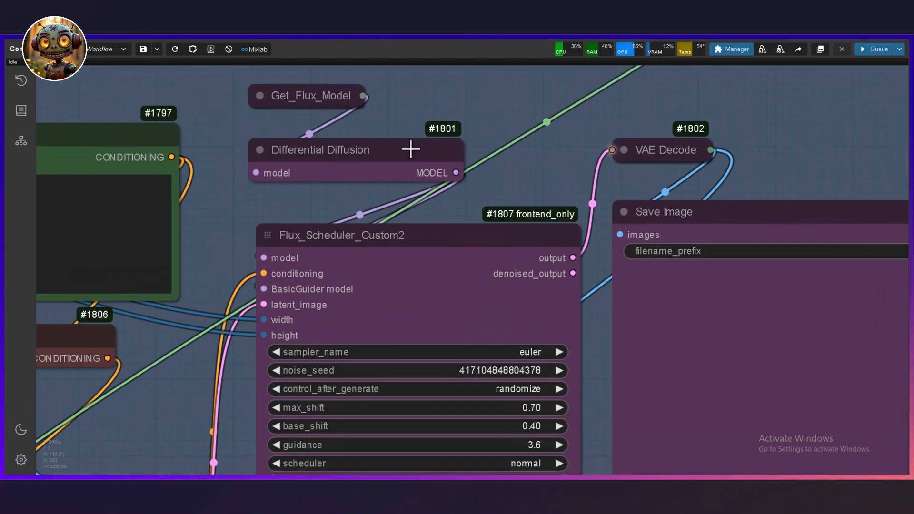
scroll(406, 94, up, 3)
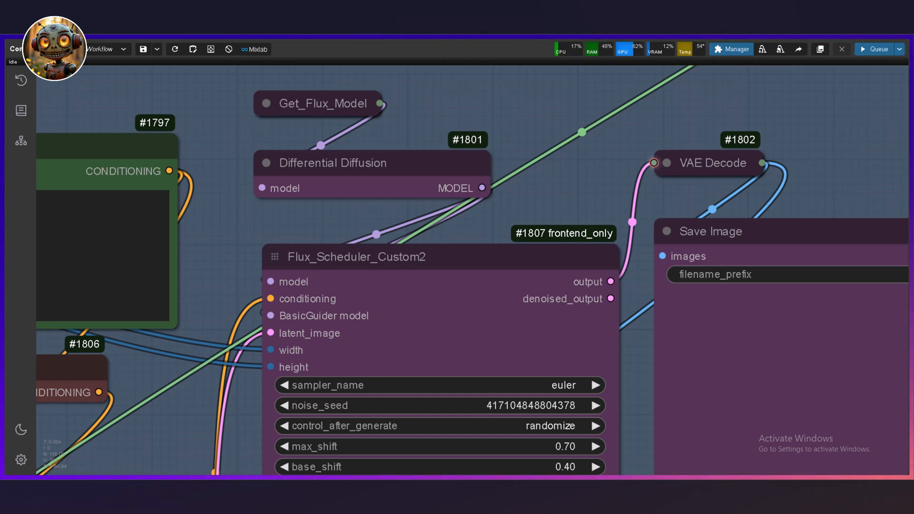
Step: Examine the VAE Decode node and its connections from Flux_Scheduler_Custom2 to the image output node
scroll(751, 243, up, 1)
drag(751, 242, 531, 284)
scroll(520, 270, up, 6)
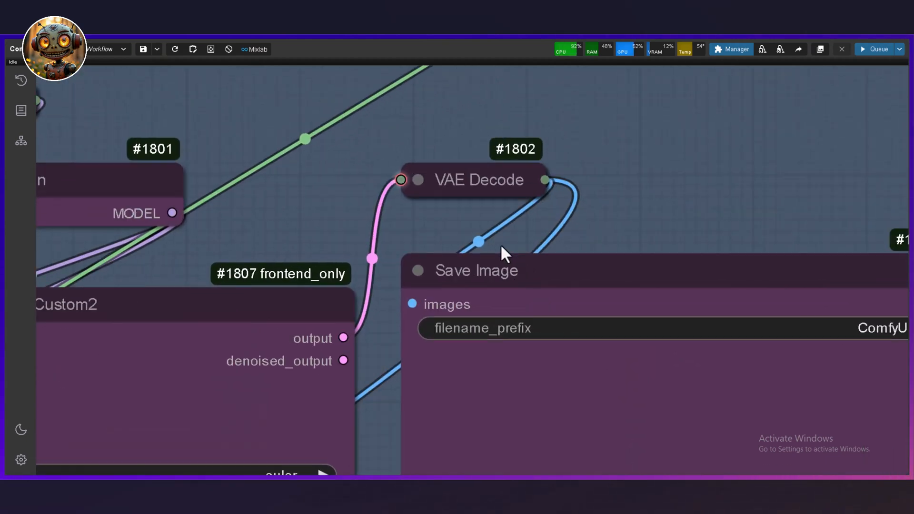
drag(500, 233, 564, 267)
scroll(564, 268, down, 8)
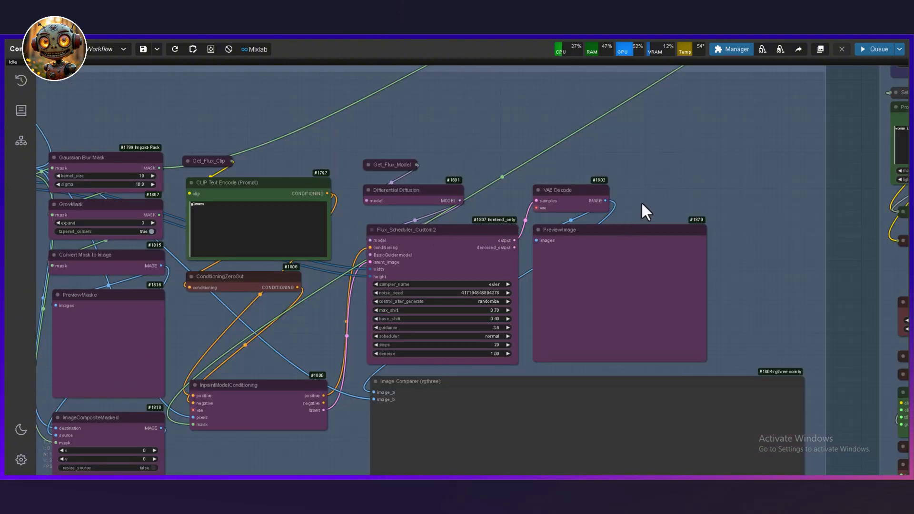
Step: Examine the SAM2 Inpainting (AUTO) group, starting with its DownloadAndLoadFlorence2Model node
scroll(640, 199, down, 6)
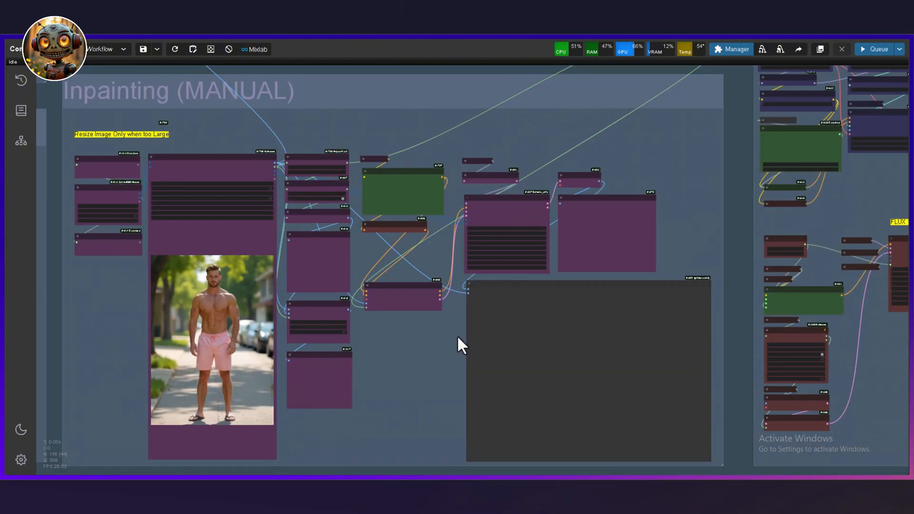
drag(457, 335, 470, 376)
drag(384, 141, 441, 320)
scroll(429, 271, down, 2)
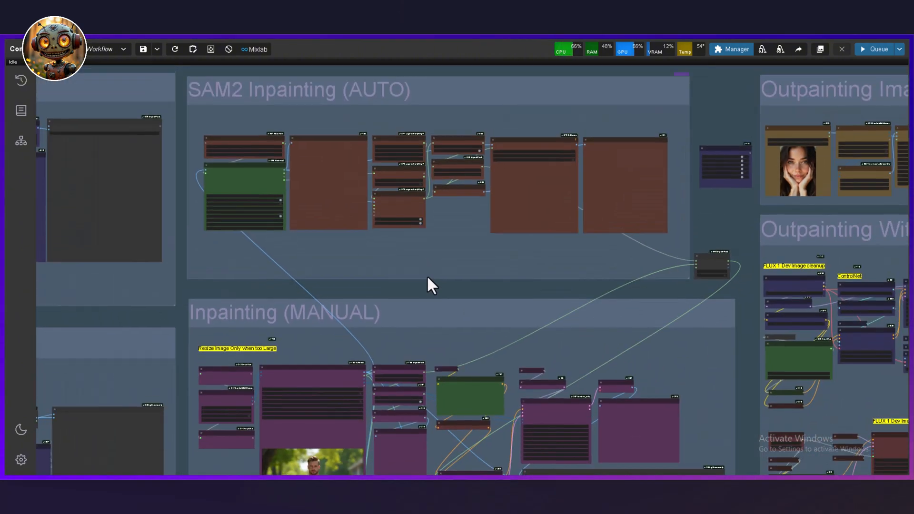
drag(427, 275, 439, 341)
scroll(248, 198, up, 4)
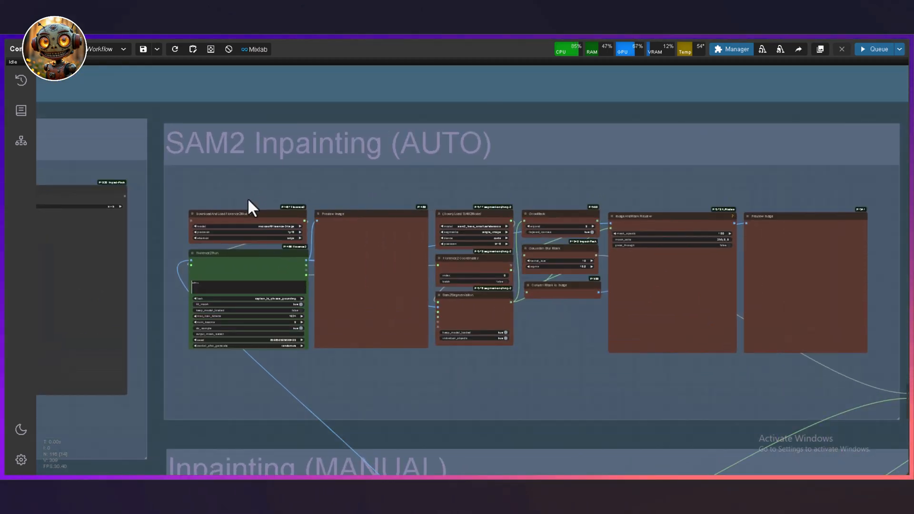
scroll(282, 167, up, 1)
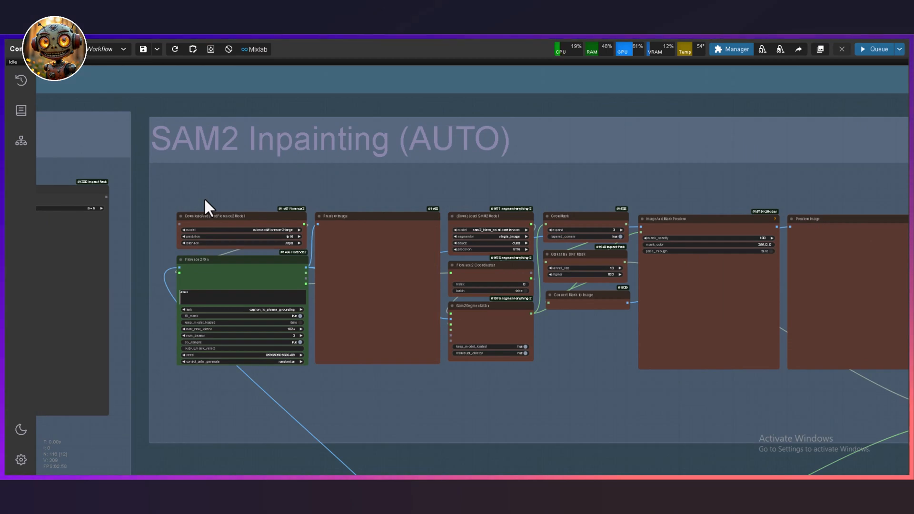
scroll(204, 198, up, 10)
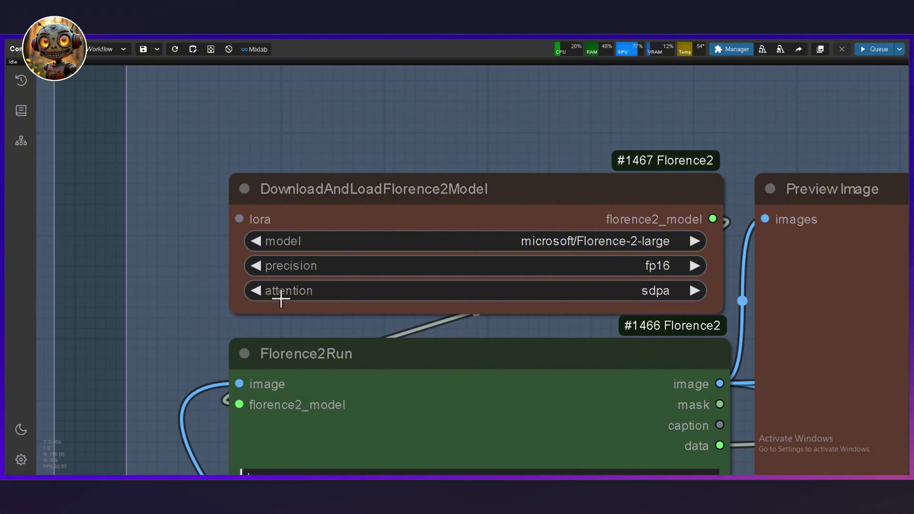
Step: Try microsoft/Florence-2-base as the model in DownloadAndLoadFlorence2Model, and switch back to microsoft/Florence-2-large
click(589, 243)
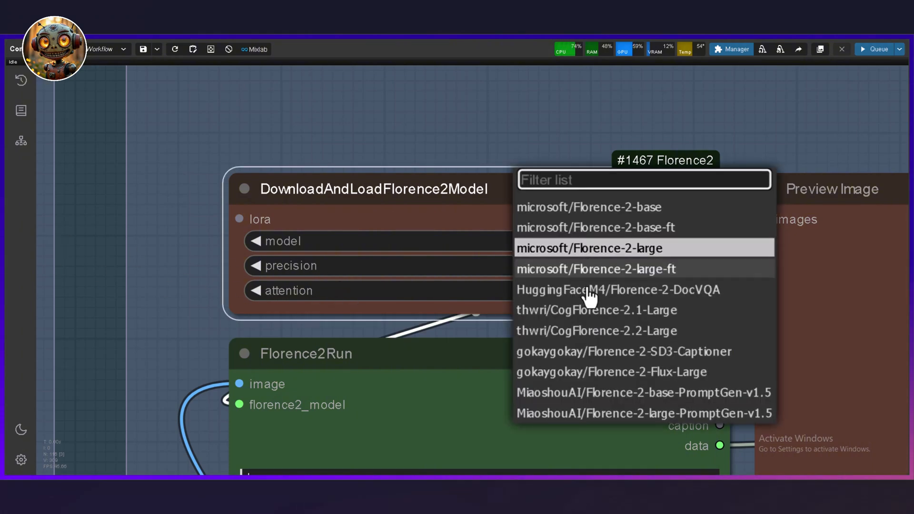
click(622, 209)
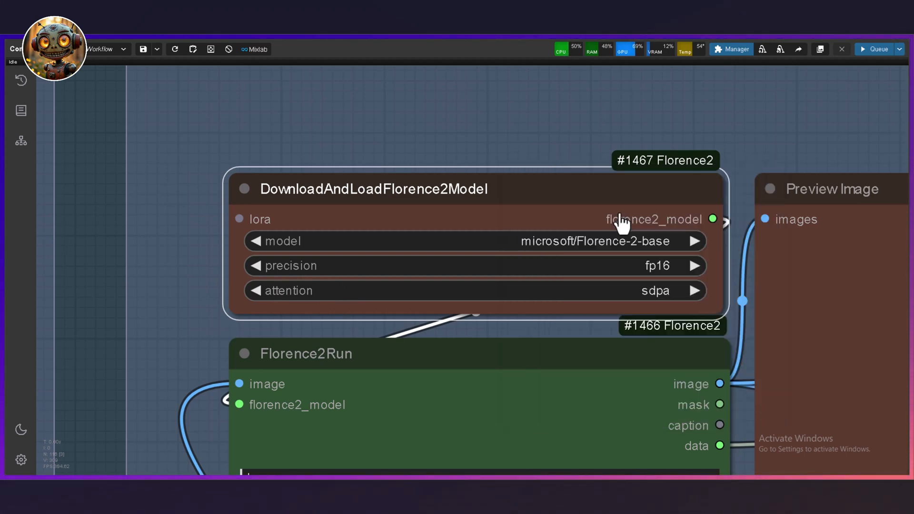
click(594, 243)
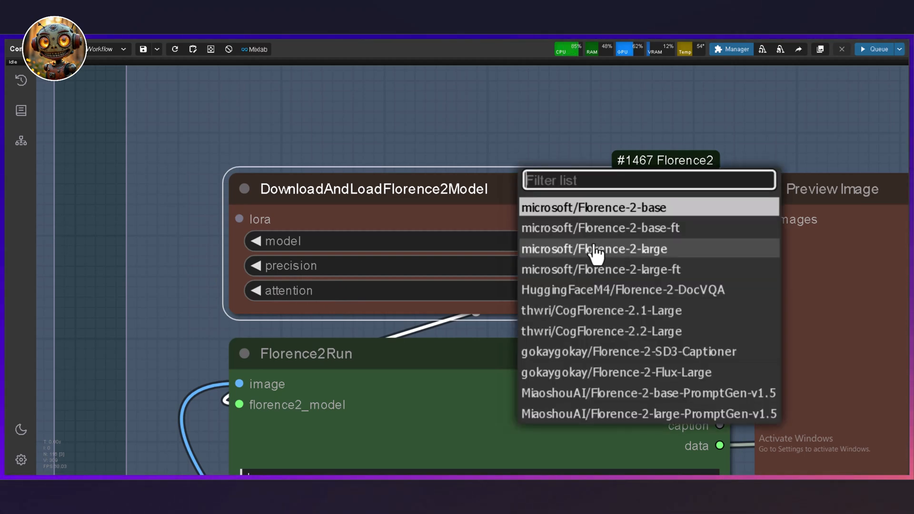
click(635, 251)
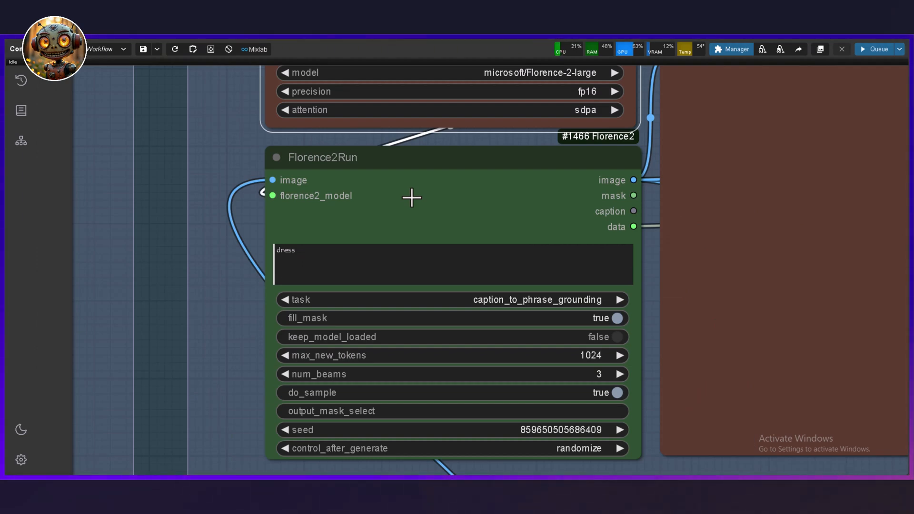
Step: Examine the Florence2Run, SAM2 segmentation and mask nodes, and review the SAM2 model choices, keeping sam2_hiera_small.safetensors
scroll(788, 311, down, 3)
drag(785, 311, 534, 333)
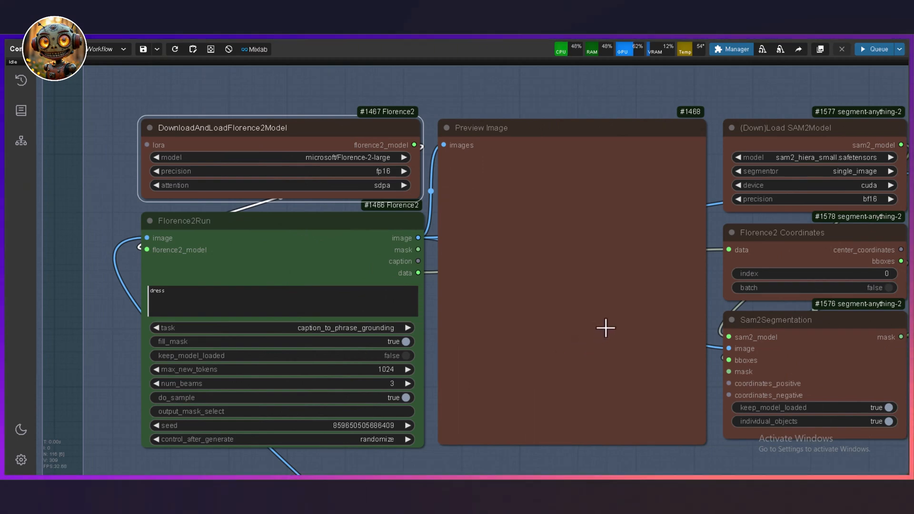
drag(604, 326, 398, 329)
scroll(417, 281, up, 2)
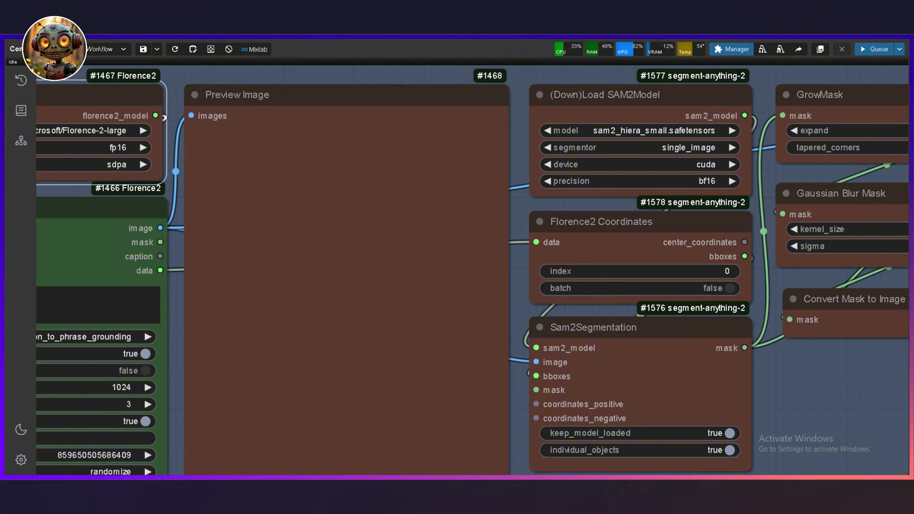
scroll(698, 108, up, 3)
click(586, 138)
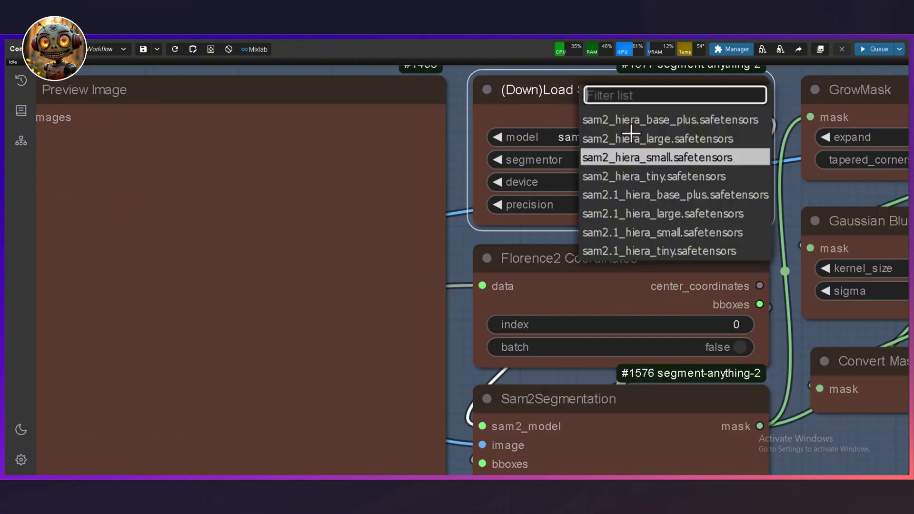
click(608, 157)
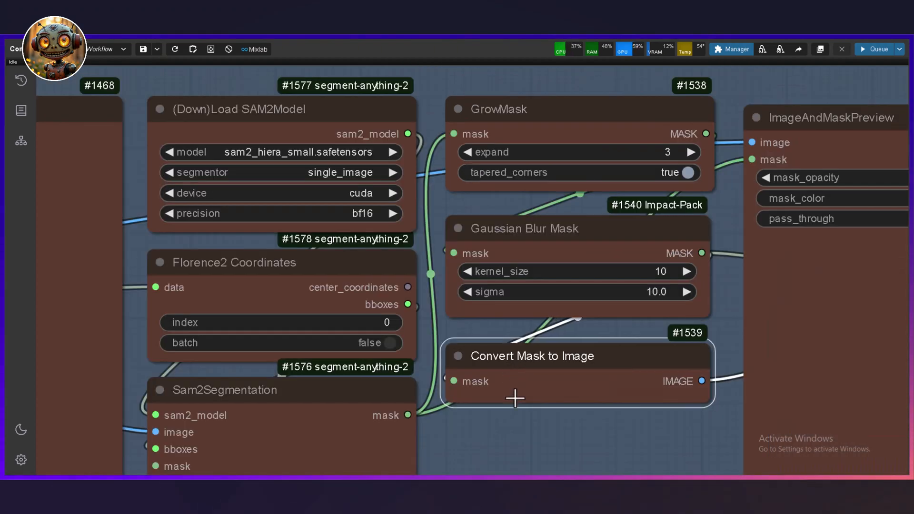
drag(521, 421, 522, 427)
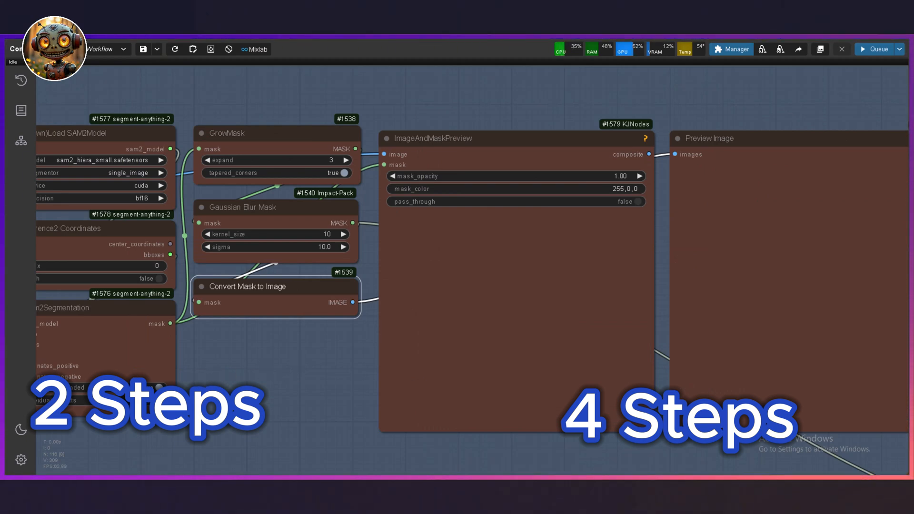
Step: Disable every group except Inpainting (MANUAL) in the Fast Groups Bypasser
scroll(206, 362, down, 4)
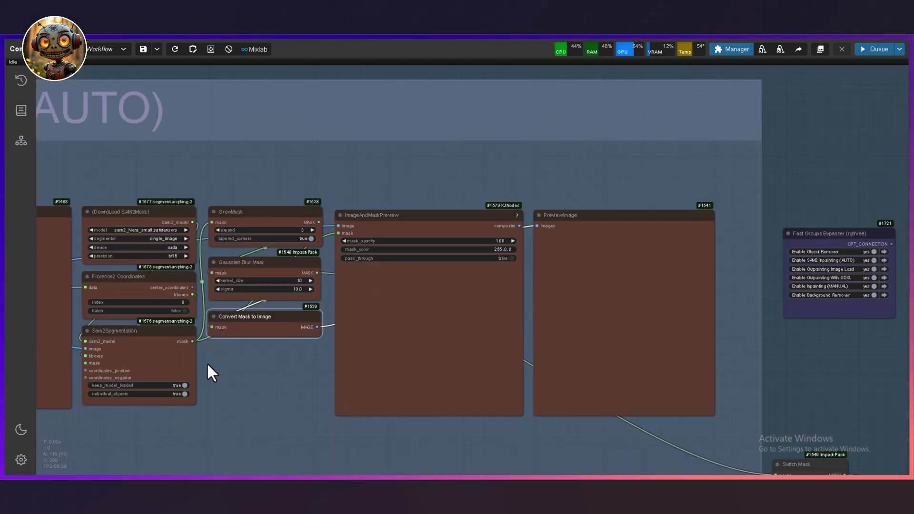
click(765, 374)
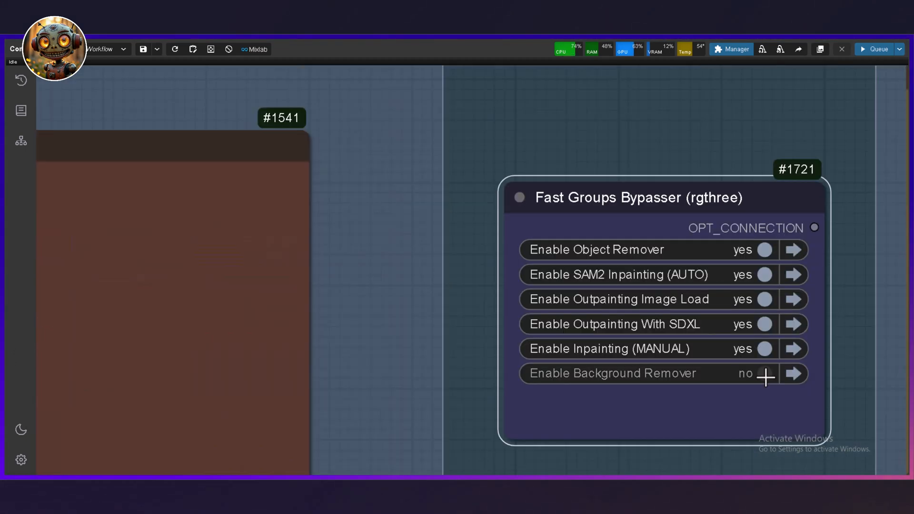
click(764, 324)
click(764, 299)
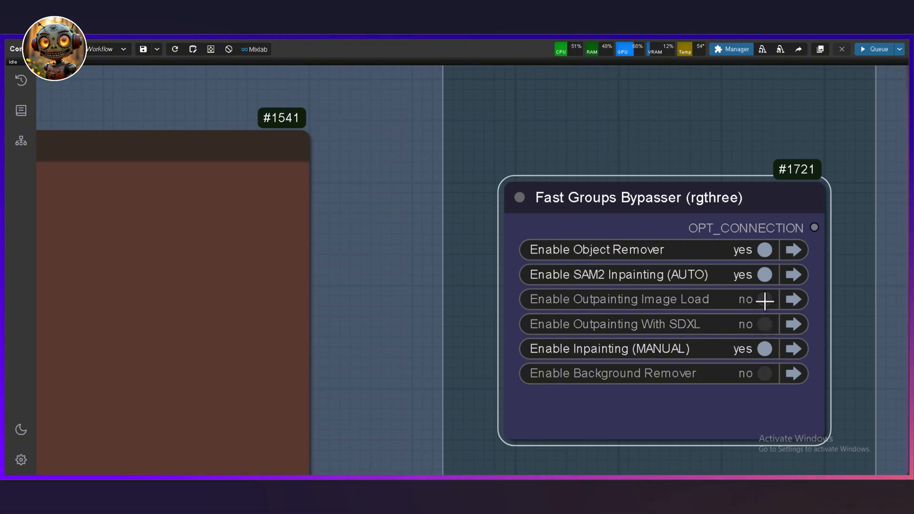
click(765, 275)
click(764, 250)
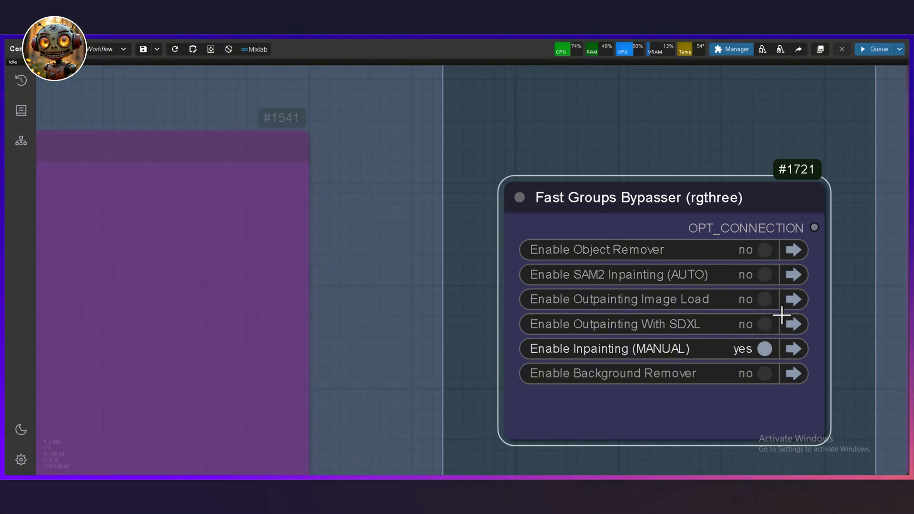
Step: Jump to the Inpainting (MANUAL) group and examine the inputs and select setting of the Switch Mask node
click(793, 349)
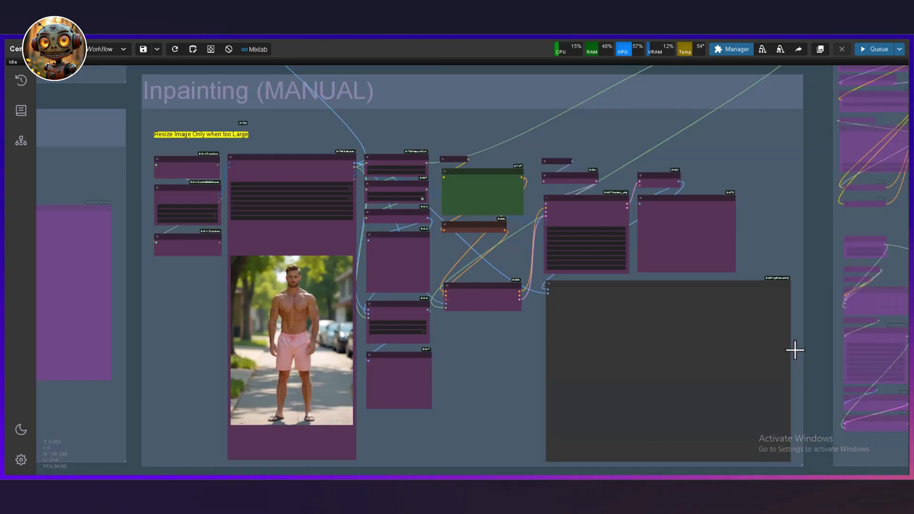
scroll(795, 350, down, 5)
scroll(776, 133, up, 12)
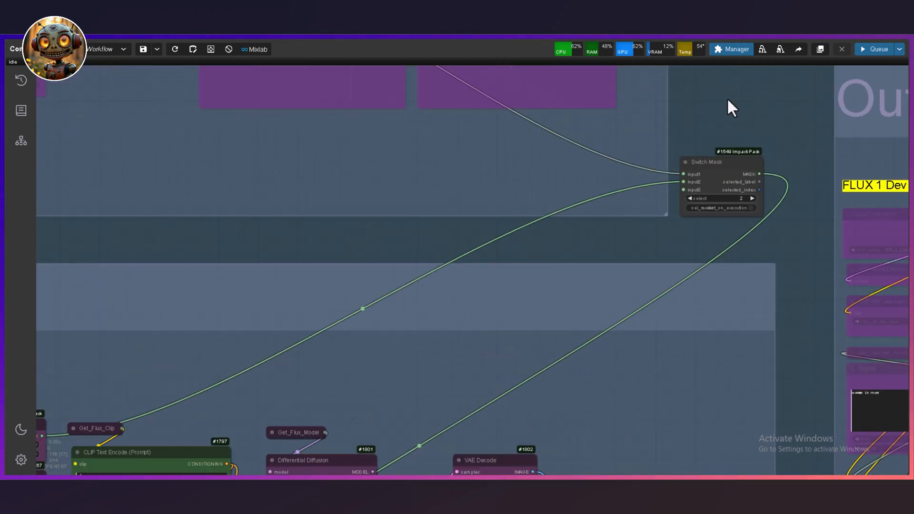
scroll(728, 100, up, 12)
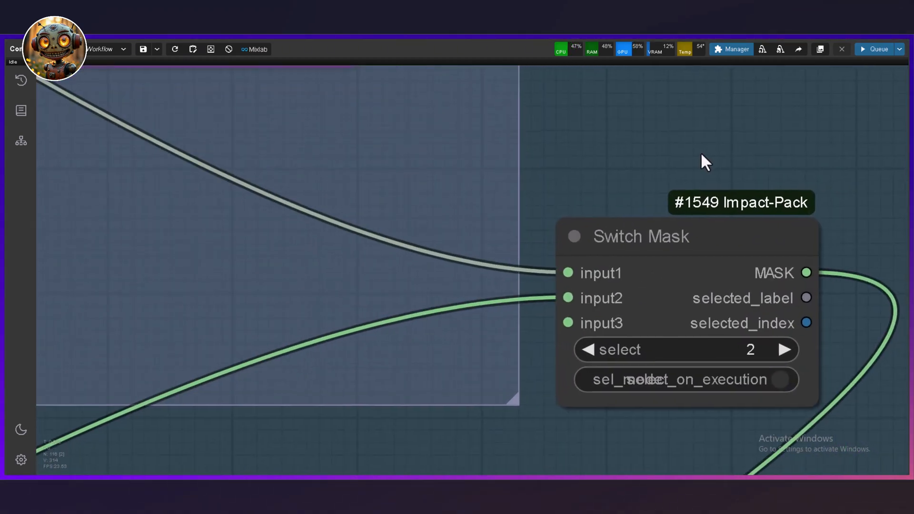
drag(701, 153, 635, 95)
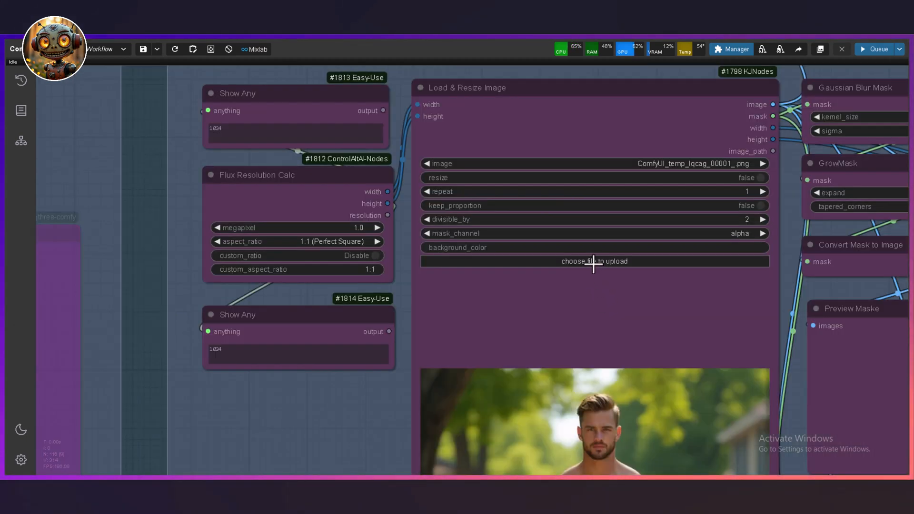
Step: Open the file upload of the Load & Resize Image node and view its loaded picture
click(593, 263)
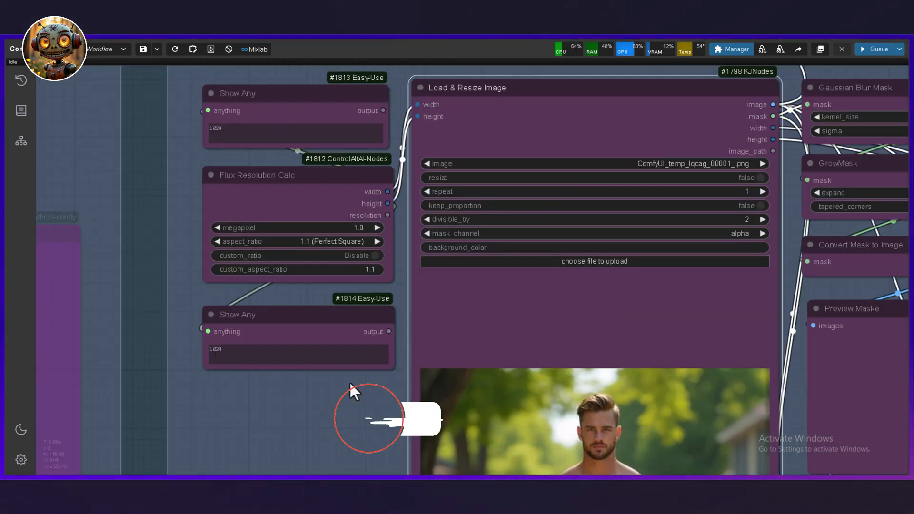
scroll(513, 318, down, 1)
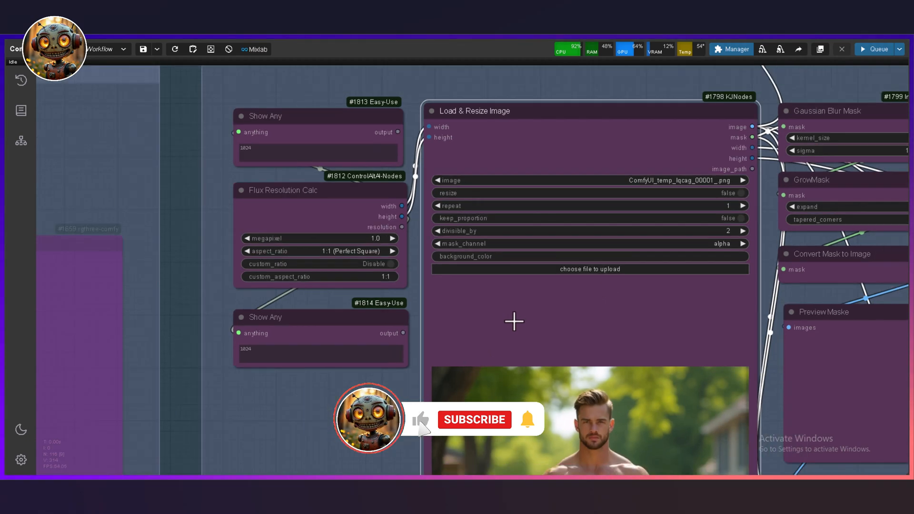
drag(526, 328, 478, 208)
drag(335, 380, 288, 282)
scroll(288, 319, down, 1)
scroll(282, 330, down, 3)
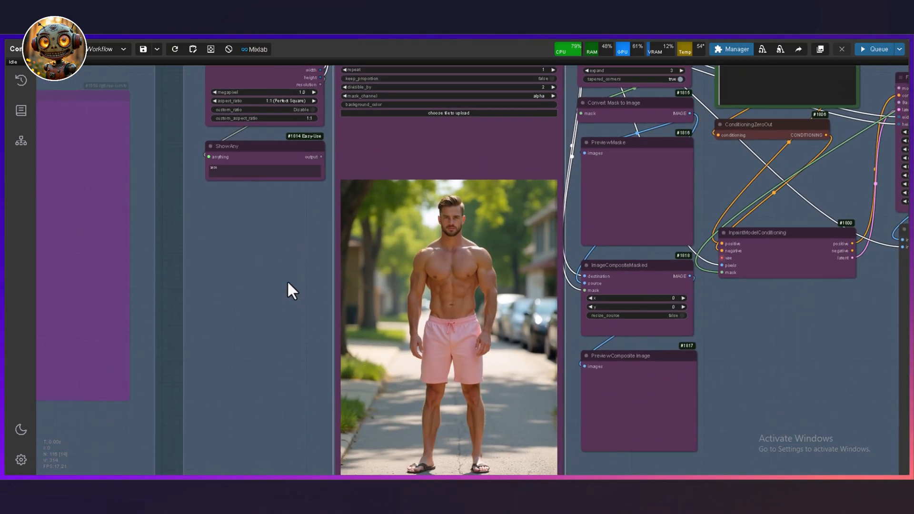
scroll(287, 282, down, 2)
Step: Open the loaded picture in MaskEditor and then in SAM Detector to look at both masking tools
right_click(415, 260)
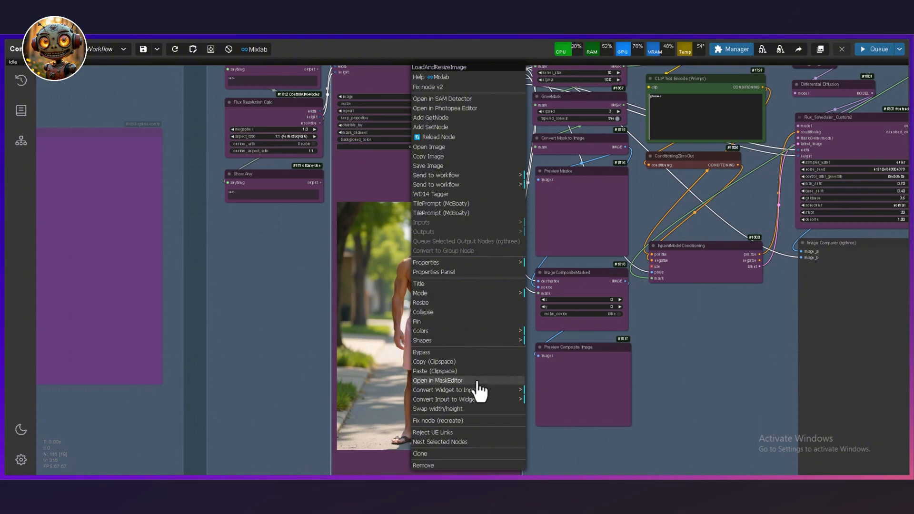
click(457, 380)
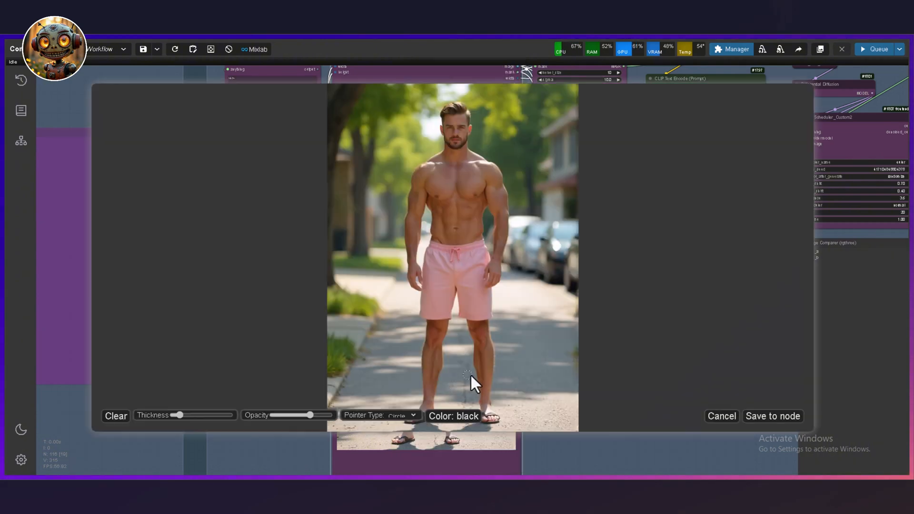
right_click(423, 286)
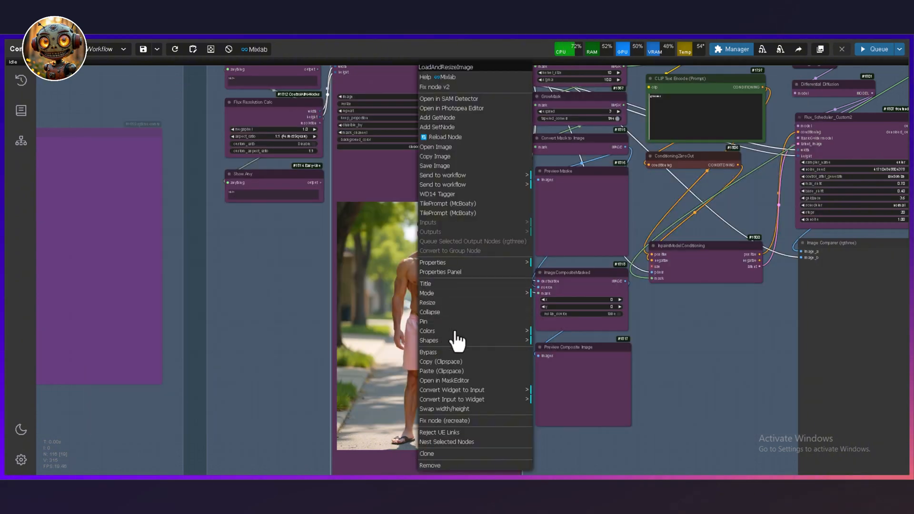
click(458, 99)
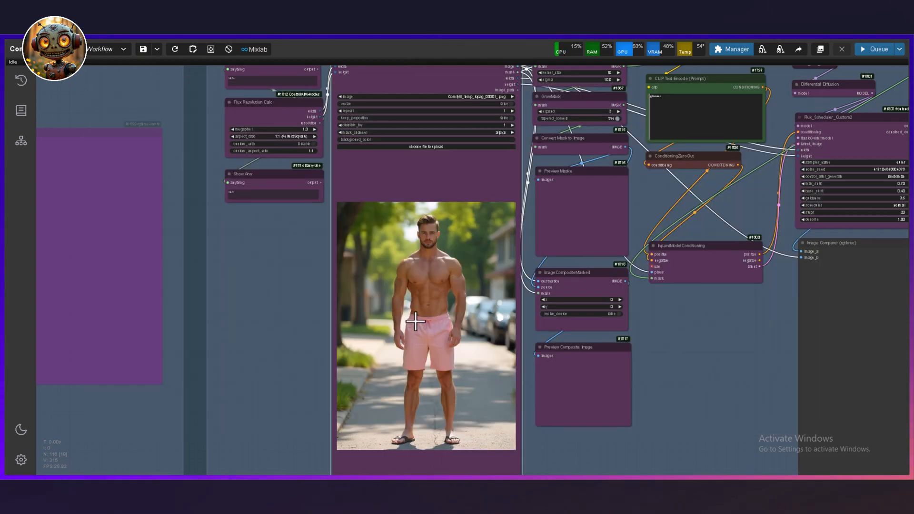
Step: Open the loaded picture of the man in MaskEditor and increase the brush thickness slightly
right_click(409, 309)
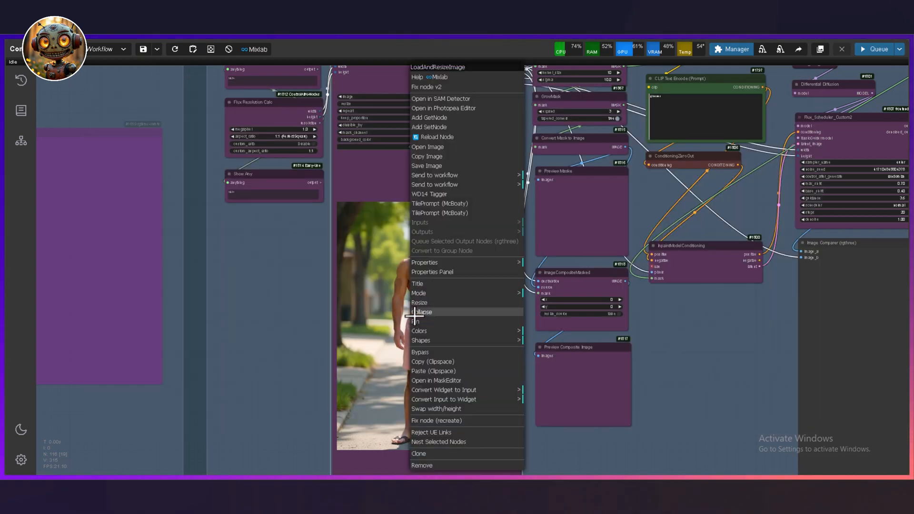
click(455, 381)
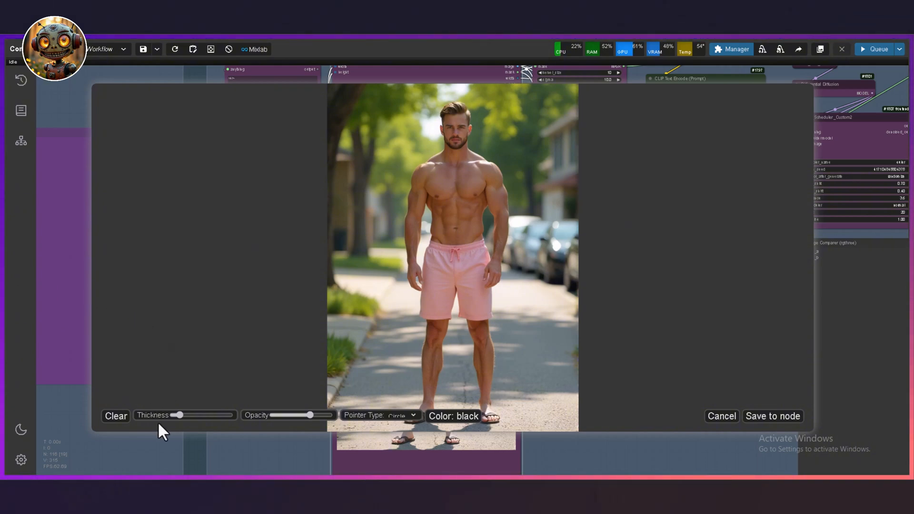
mouse_move(180, 415)
mouse_down()
mouse_move(201, 415)
mouse_move(185, 416)
mouse_up()
Step: Paint test strokes over the man's legs and torso while trying lower and higher mask opacity
drag(432, 327, 427, 347)
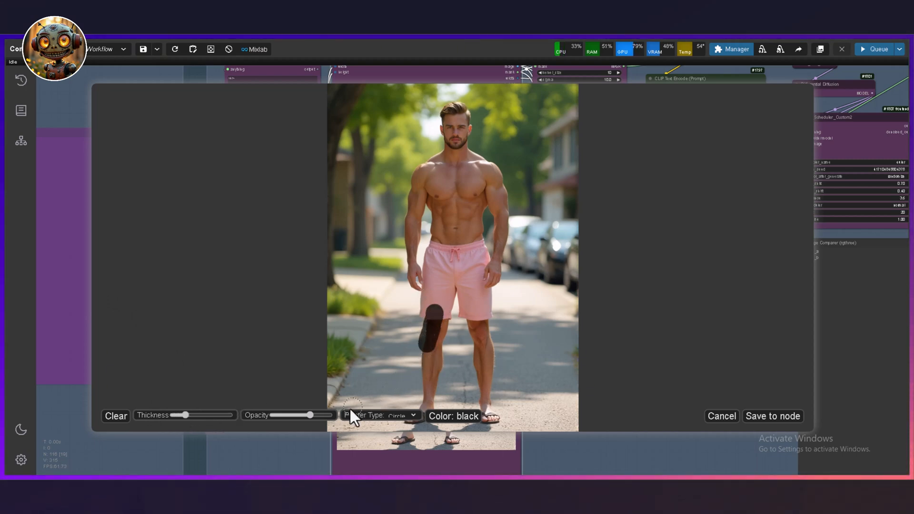
drag(316, 416, 318, 417)
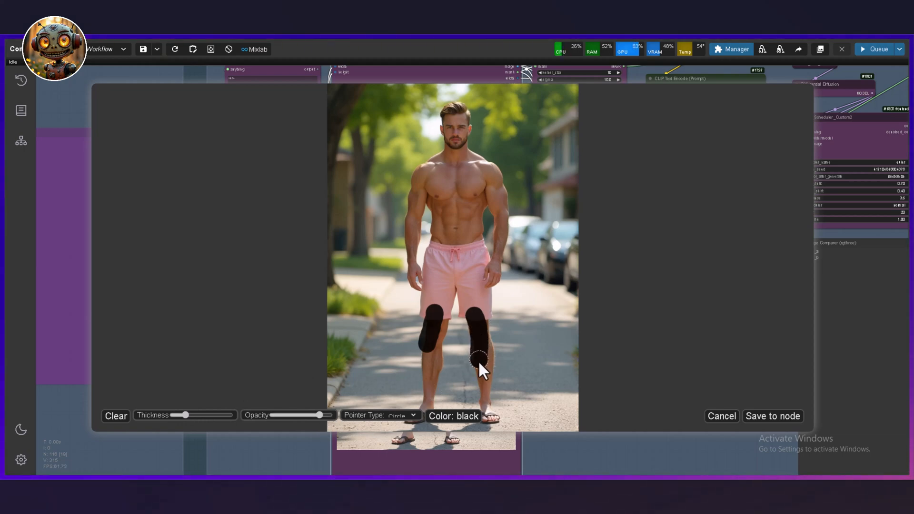
drag(319, 416, 328, 415)
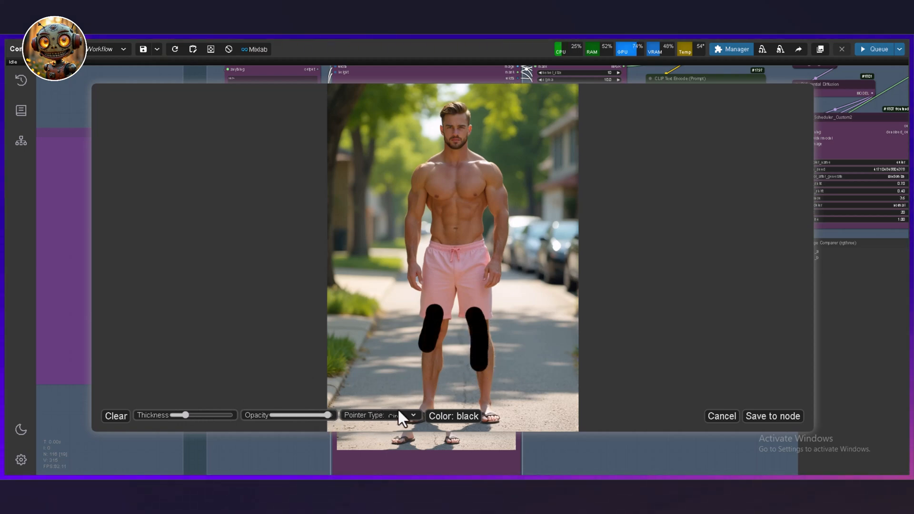
drag(476, 256, 475, 283)
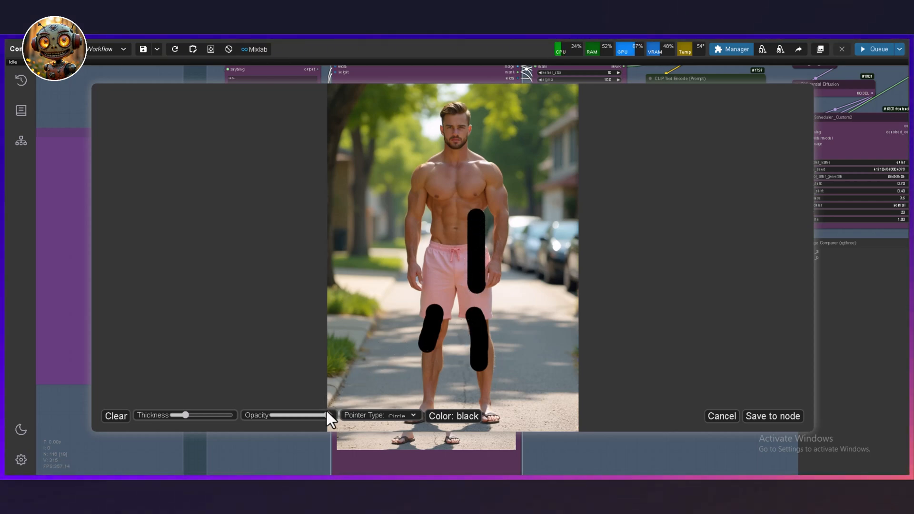
drag(327, 416, 319, 416)
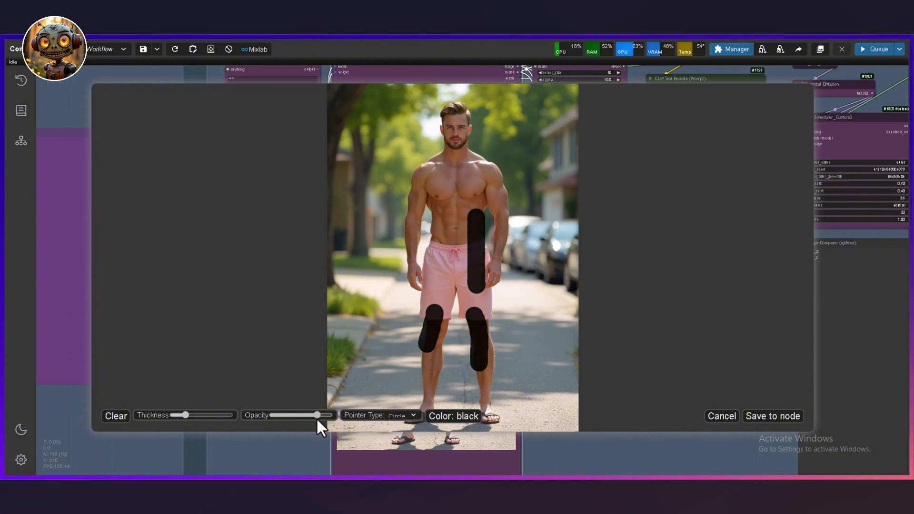
Step: Paint the mask over the man's pink shorts and both legs down to the ankles, and save it to the node
mouse_move(430, 251)
mouse_down()
mouse_move(450, 251)
mouse_move(452, 286)
mouse_up()
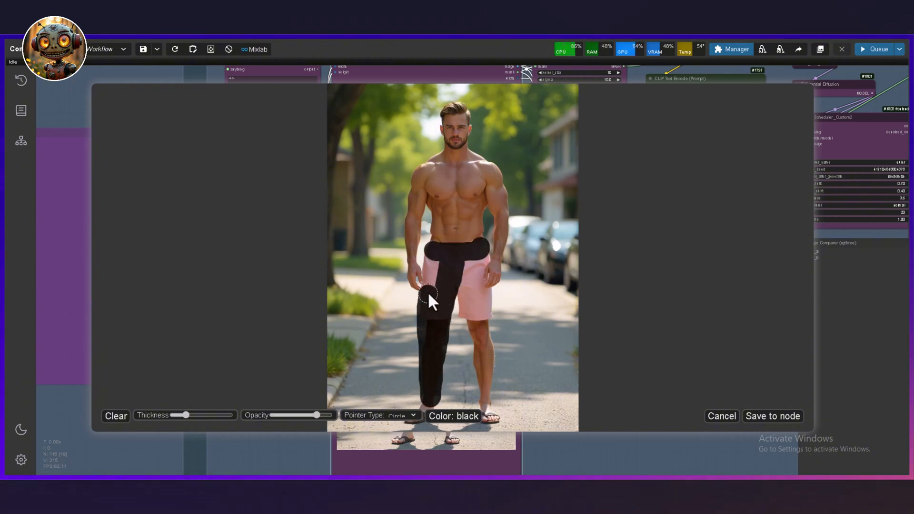
drag(481, 364, 486, 390)
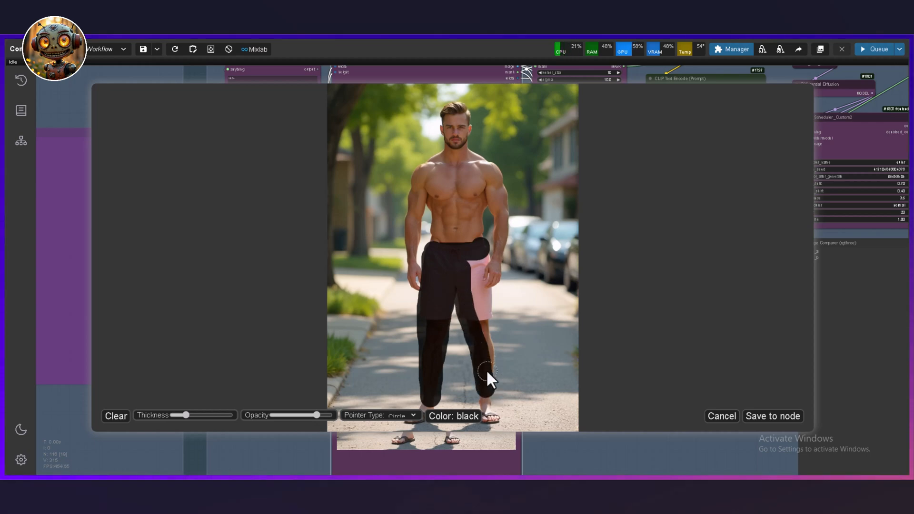
drag(473, 255, 476, 262)
drag(484, 362, 482, 273)
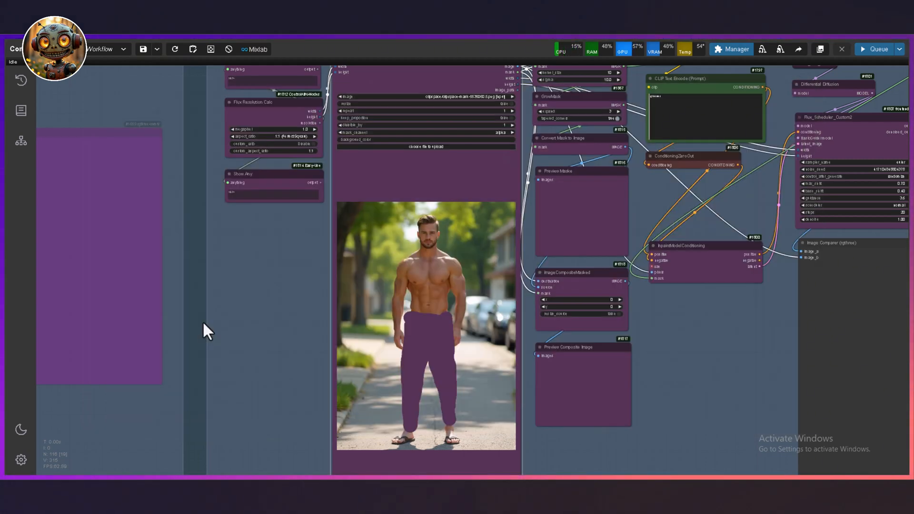
Step: Examine the Flux Resolution Calc and Show Any nodes that feed the Load & Resize Image node
scroll(232, 274, down, 1)
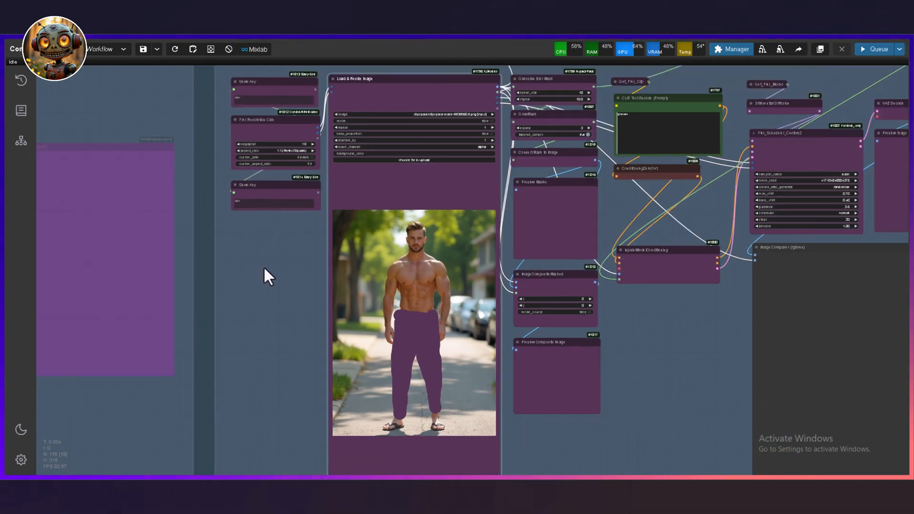
drag(263, 274, 280, 381)
scroll(261, 242, up, 5)
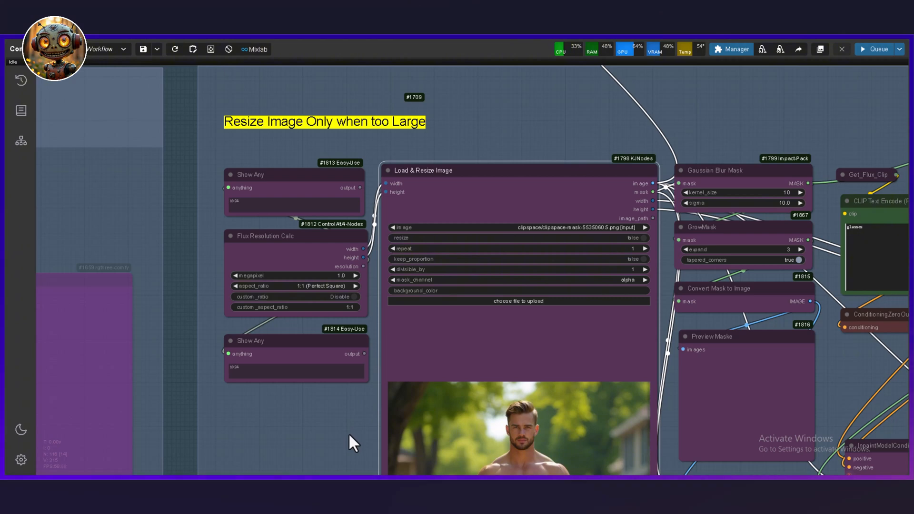
drag(349, 433, 315, 310)
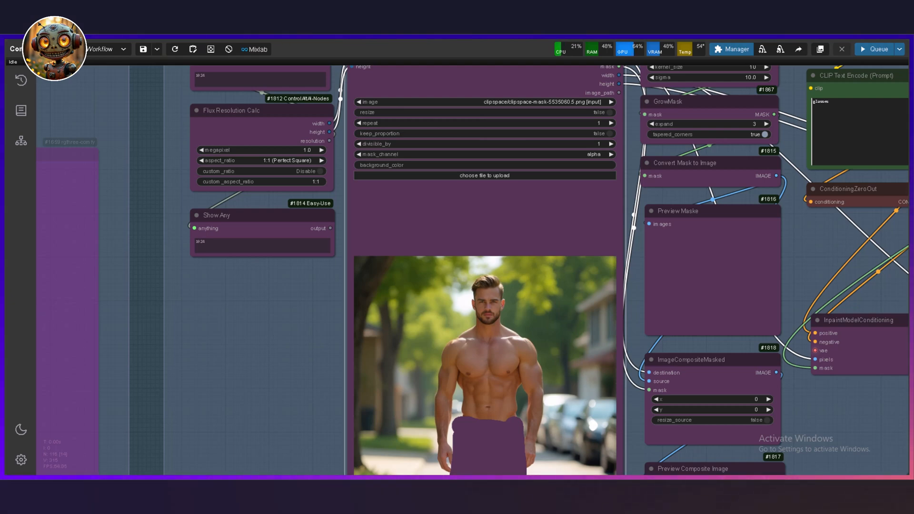
scroll(190, 329, up, 1)
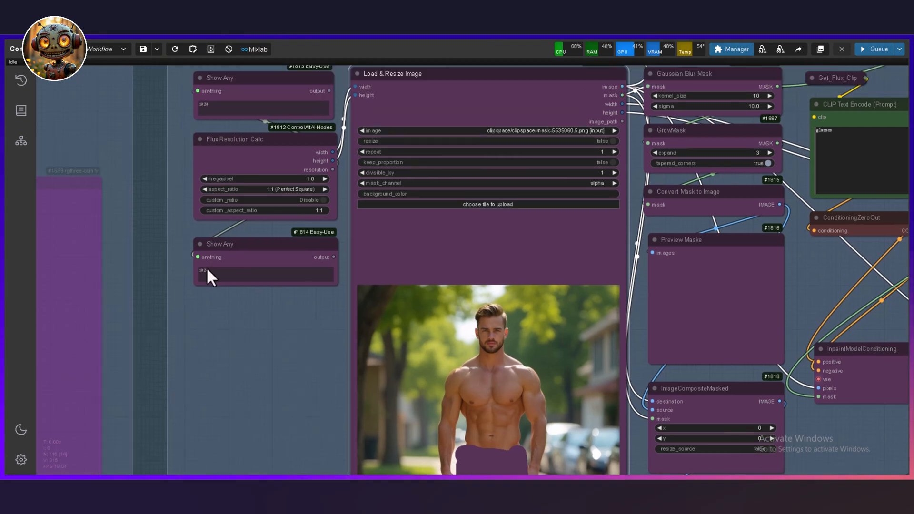
scroll(235, 151, up, 6)
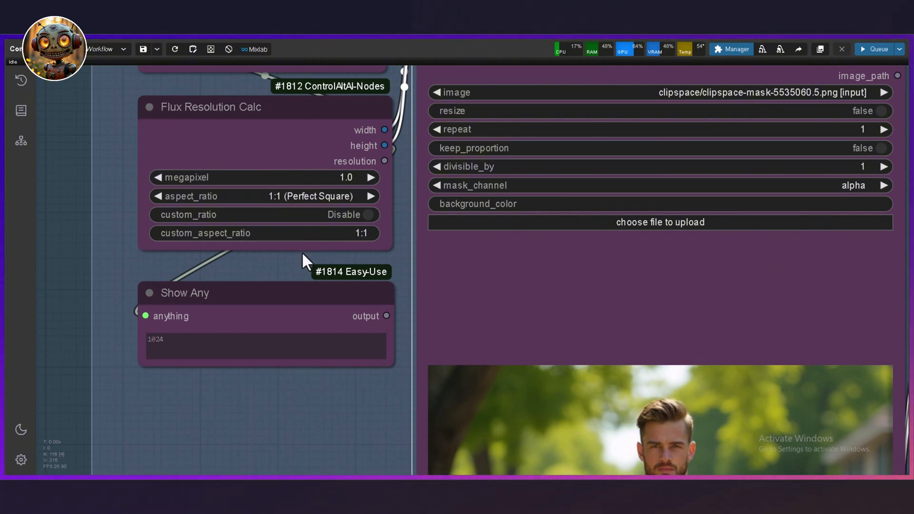
Step: Try enabling resize and keep_proportion in the Load & Resize Image node, and disable both again
click(880, 112)
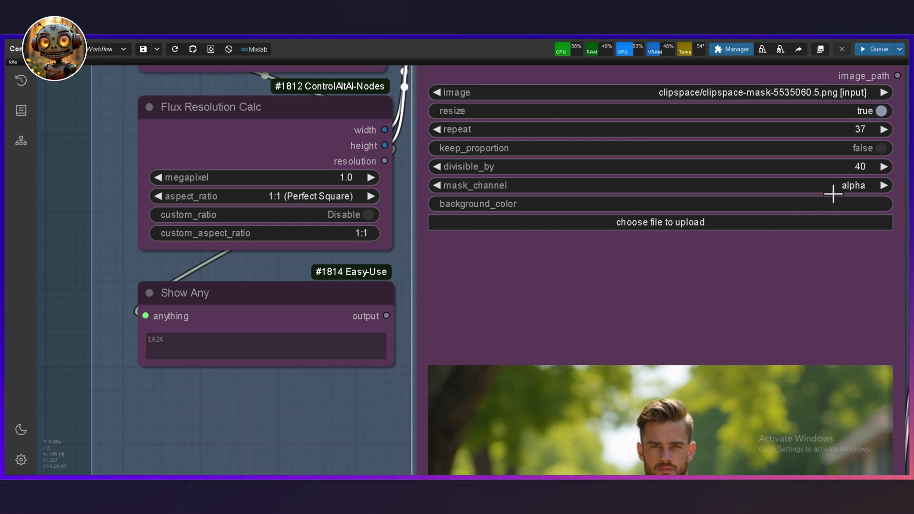
click(880, 151)
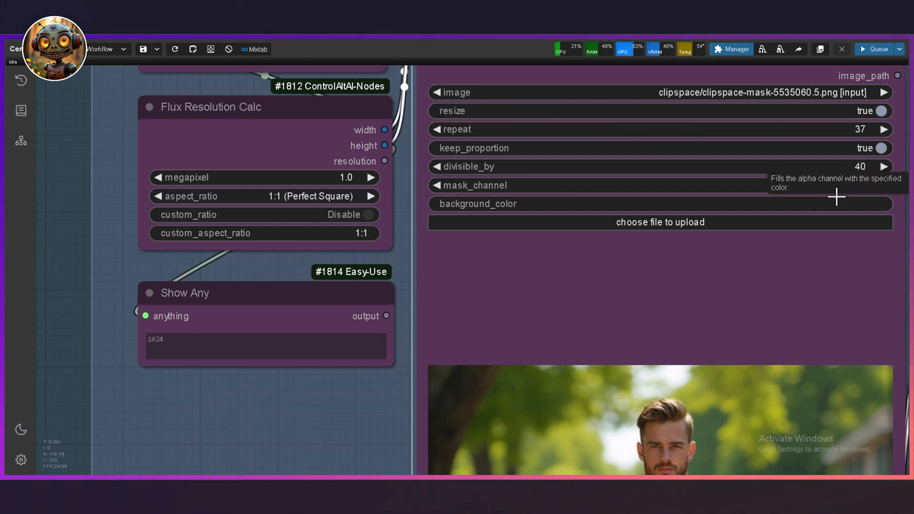
click(880, 150)
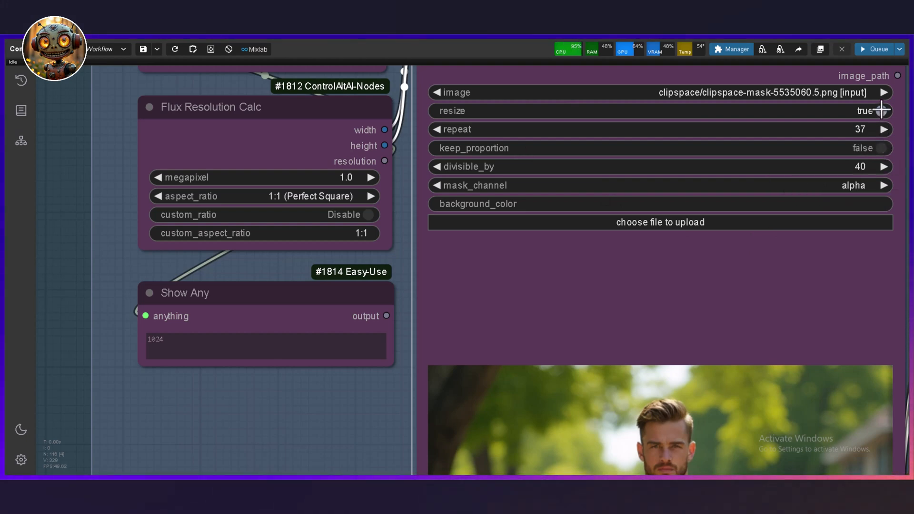
click(881, 110)
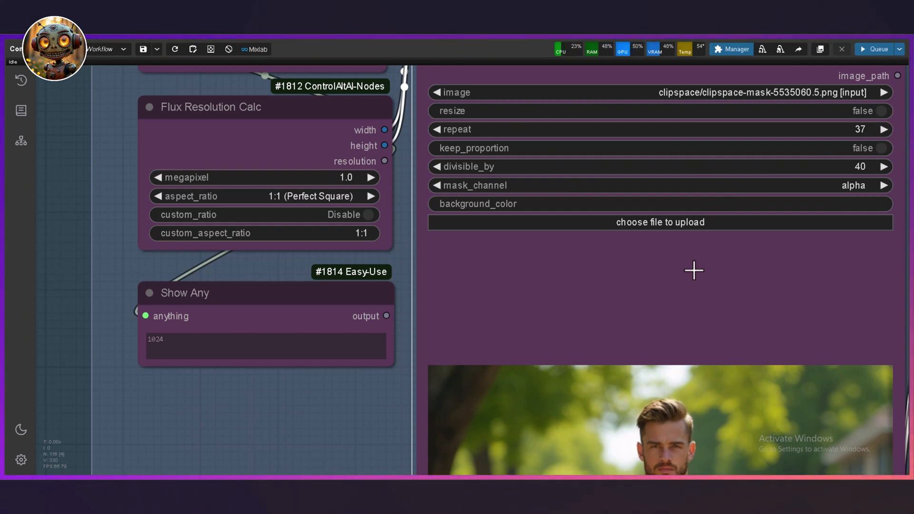
Step: Set the CLIP Text Encode prompt to "a man in matte green cargo trousers" and generate the inpainted image
scroll(693, 270, down, 1)
scroll(694, 269, down, 1)
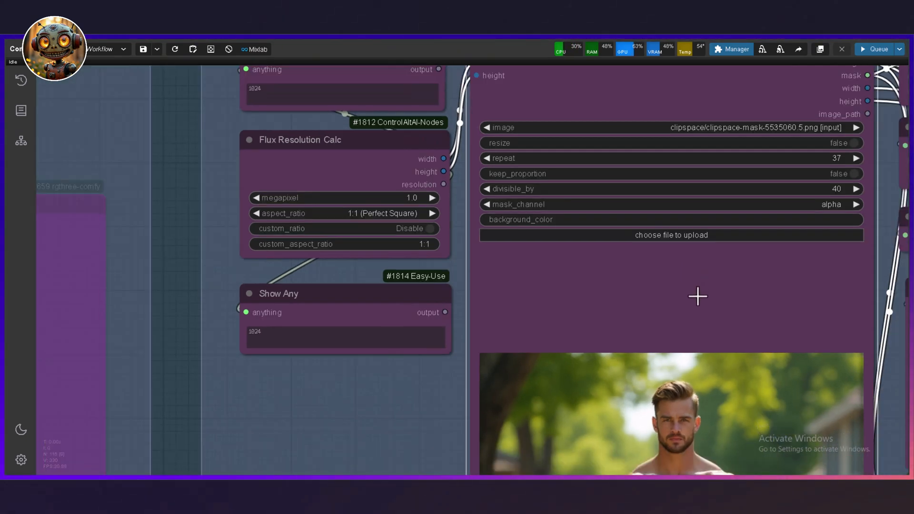
scroll(702, 310, down, 1)
scroll(701, 311, right, 5)
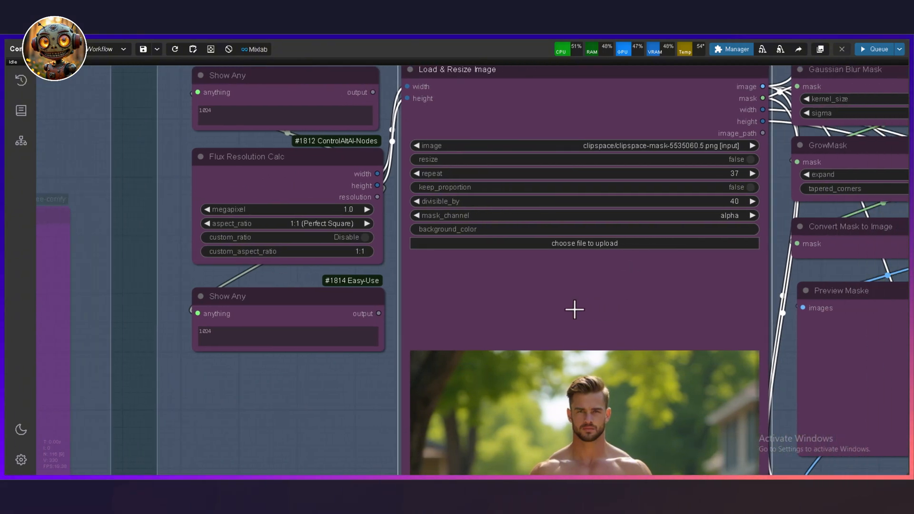
scroll(610, 281, down, 1)
scroll(614, 278, down, 1)
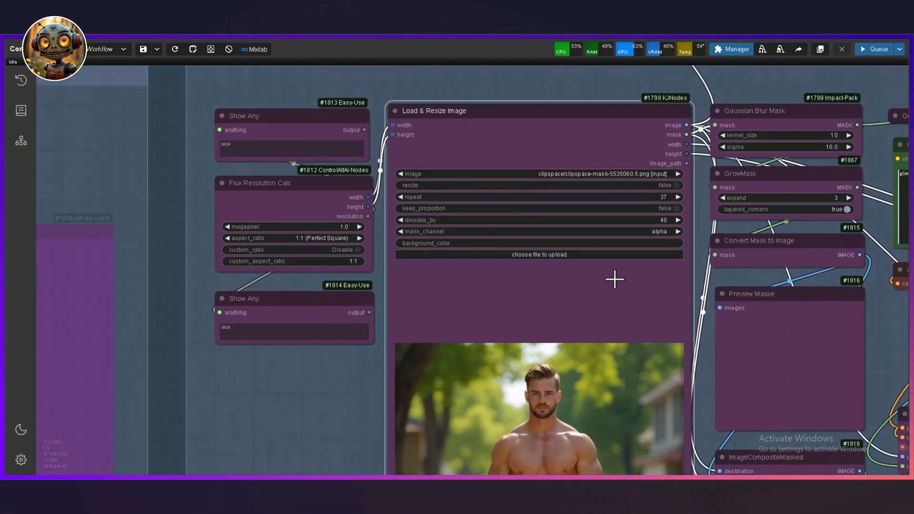
scroll(626, 292, right, 2)
scroll(546, 288, right, 3)
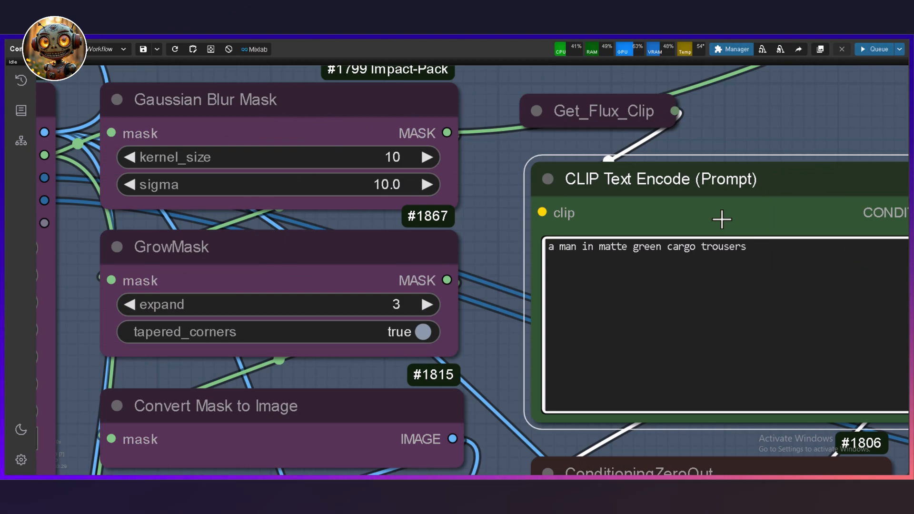
scroll(722, 219, down, 8)
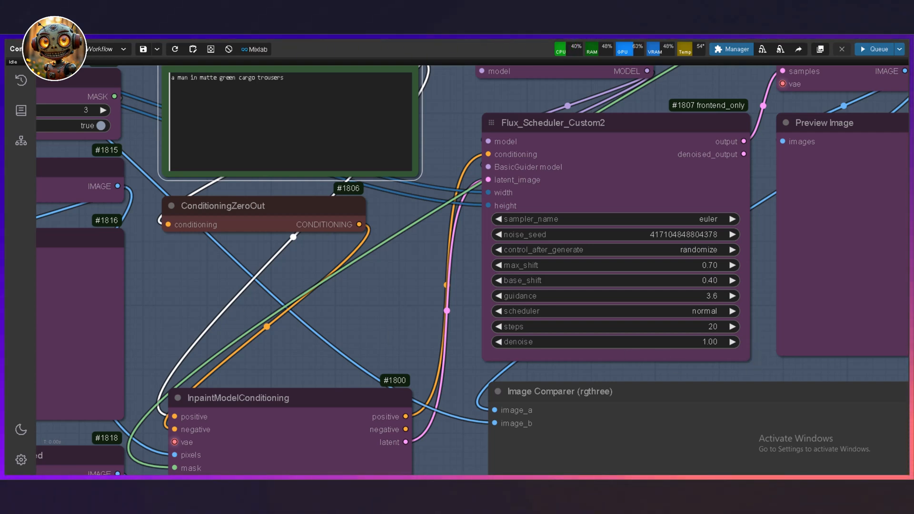
scroll(358, 305, down, 5)
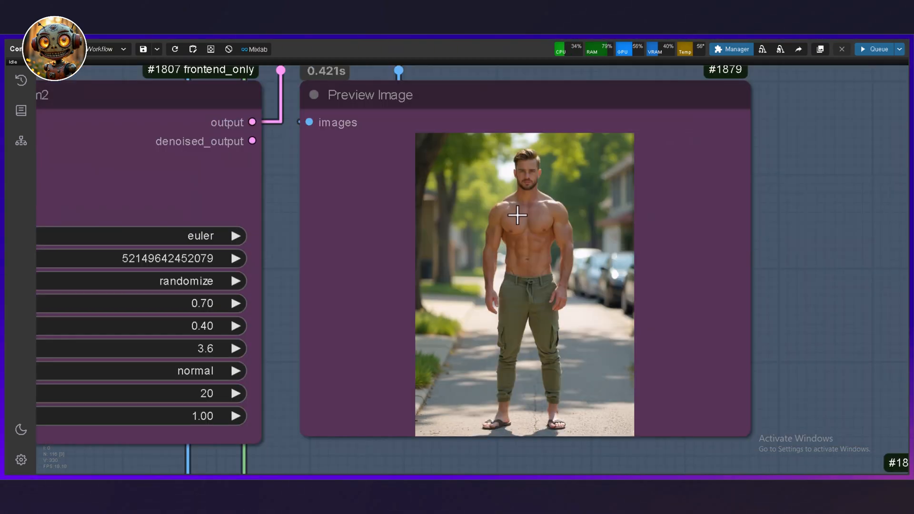
Step: Copy the generated picture from the Preview Image node through Clipspace and paste it into the Load & Resize Image node
right_click(517, 215)
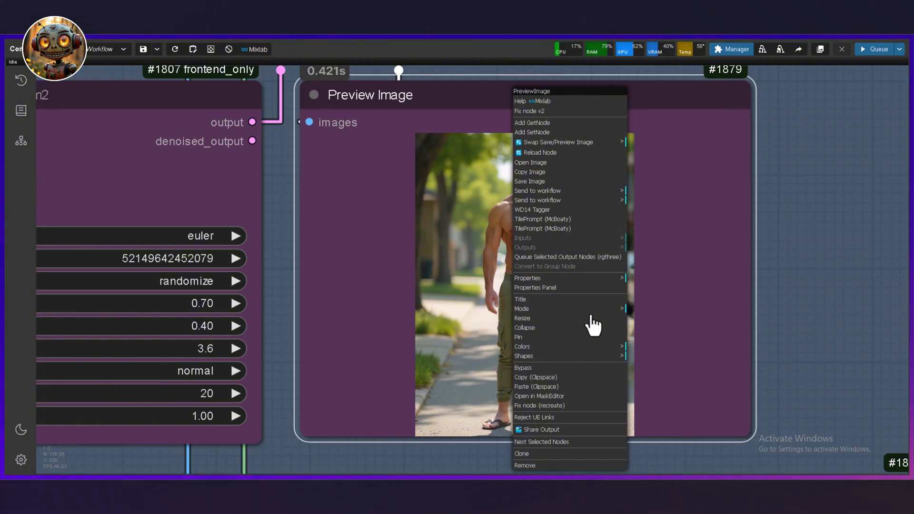
click(548, 380)
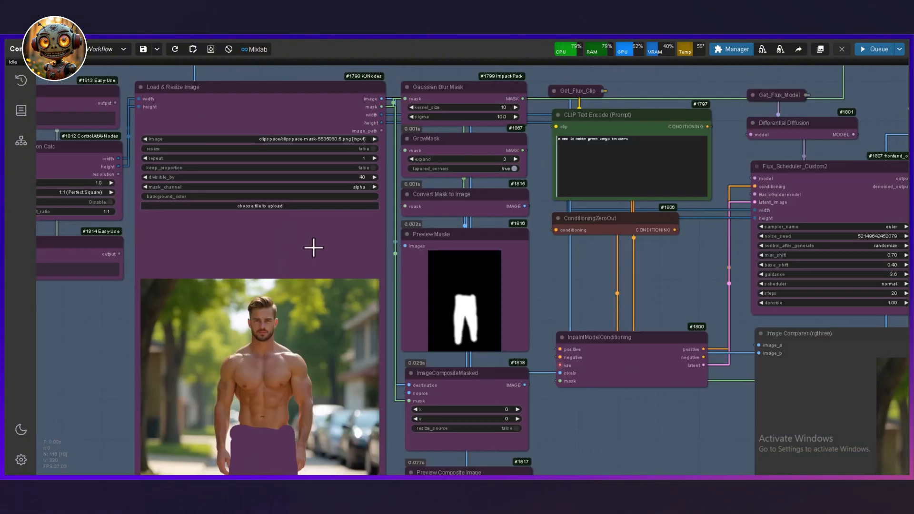
drag(312, 247, 481, 209)
scroll(410, 304, up, 5)
right_click(410, 304)
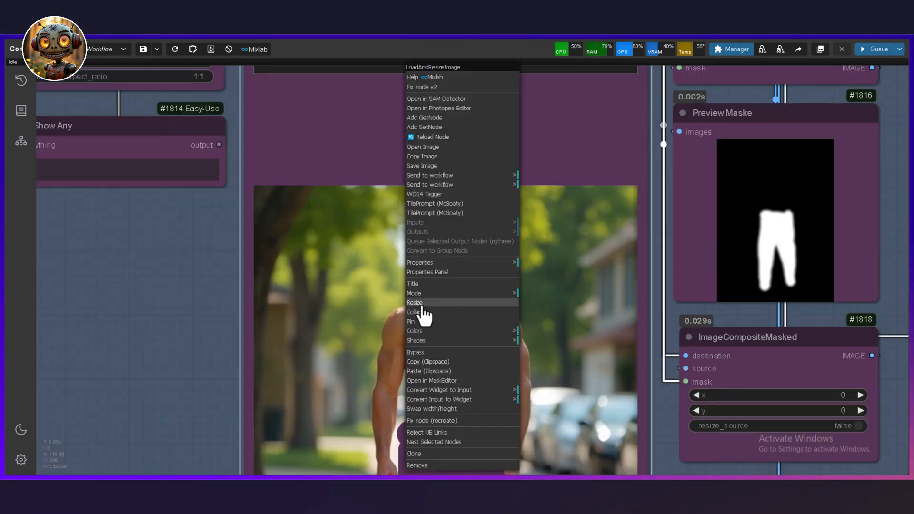
click(443, 371)
Step: Mask the man's bare torso and arms in MaskEditor and save the mask to the Load & Resize Image node
scroll(445, 365, down, 2)
drag(445, 365, 449, 255)
right_click(449, 255)
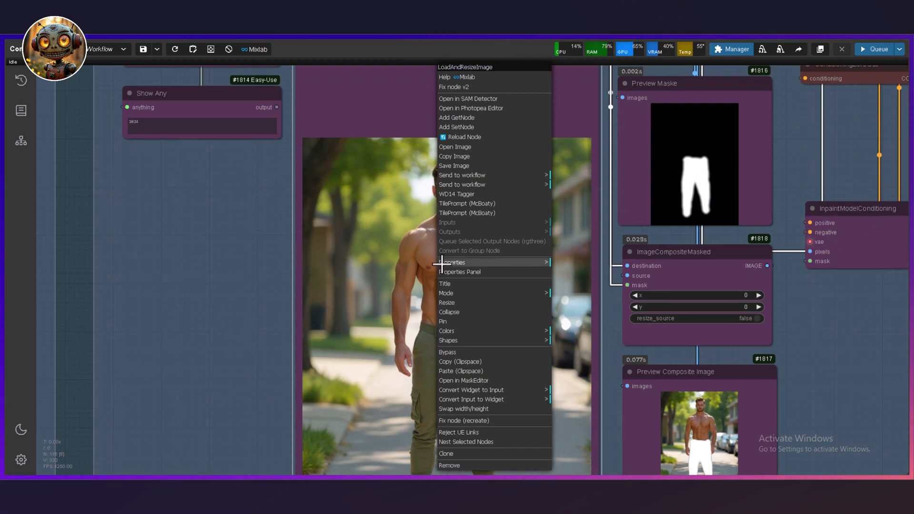
click(474, 381)
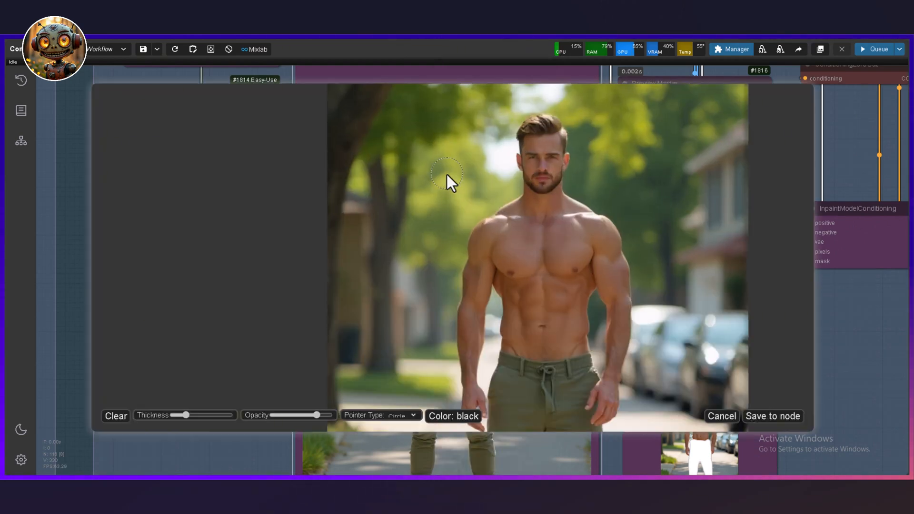
mouse_move(493, 250)
mouse_down()
mouse_move(495, 304)
mouse_move(507, 253)
mouse_move(524, 223)
mouse_move(544, 213)
mouse_move(536, 191)
mouse_move(585, 285)
mouse_move(445, 309)
mouse_move(456, 290)
mouse_up()
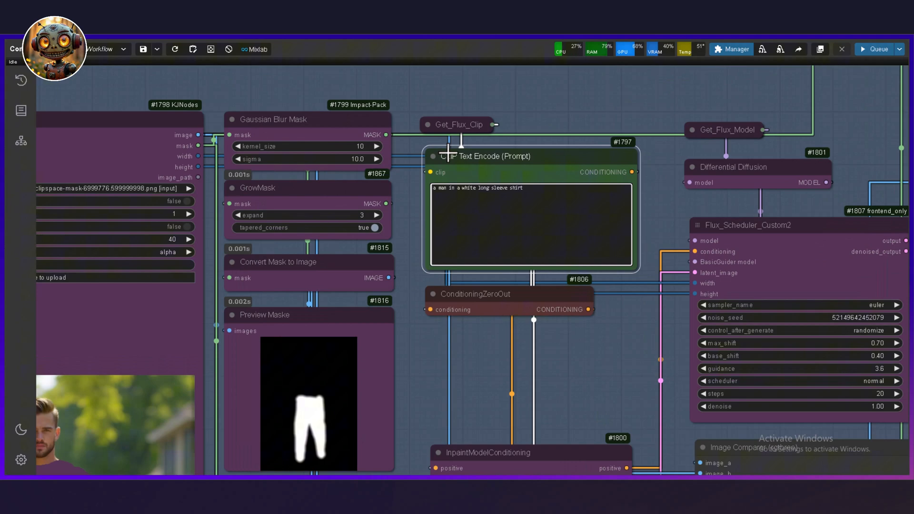
Step: Set the CLIP Text Encode prompt to "a man in a white long sleeve shirt" and generate the image
scroll(448, 152, up, 10)
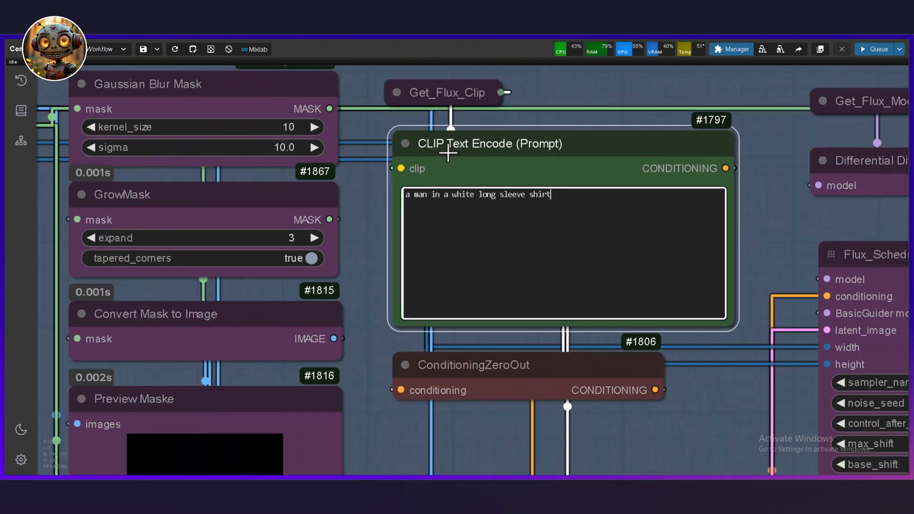
scroll(448, 153, up, 2)
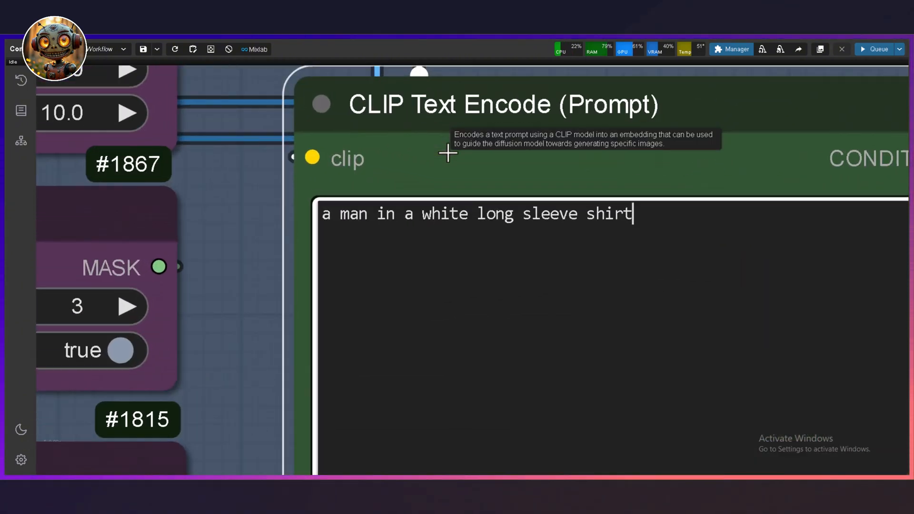
scroll(447, 152, down, 8)
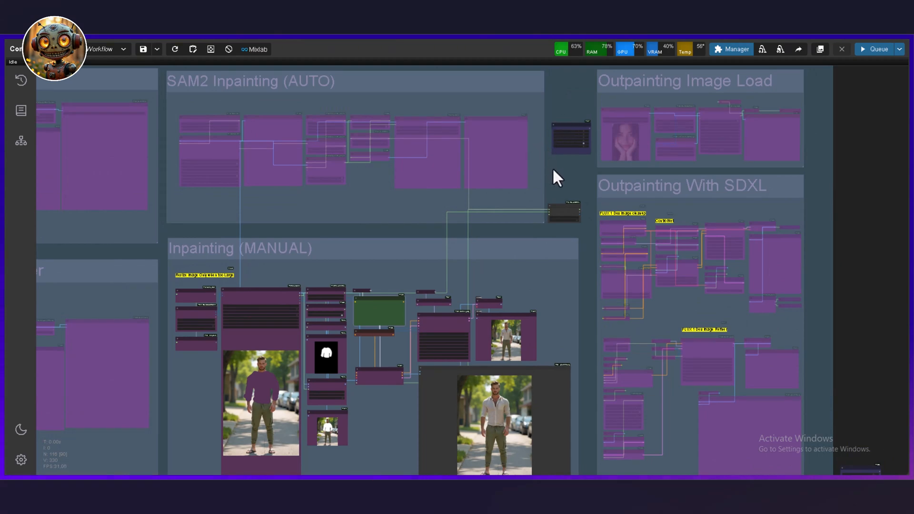
Step: Enable the SAM2 Inpainting (AUTO) group in the Fast Groups Bypasser and go to that group
scroll(564, 131, up, 15)
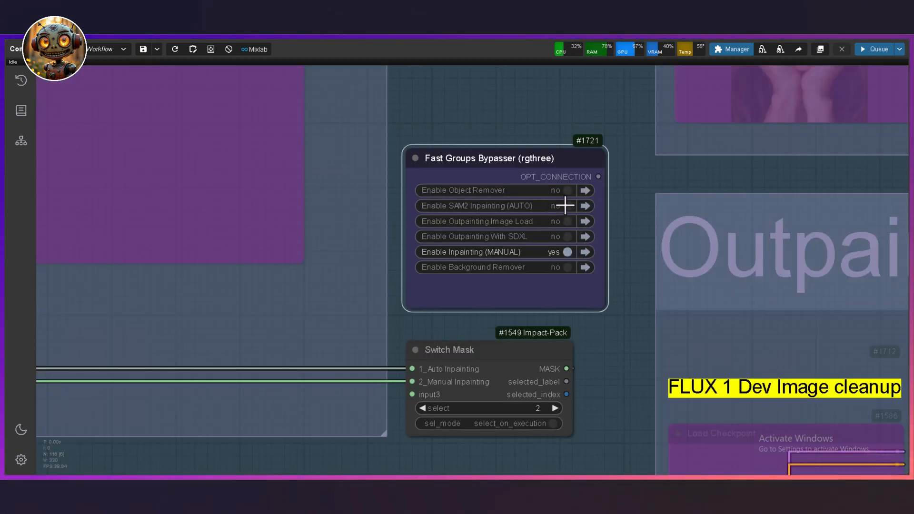
click(567, 205)
click(585, 206)
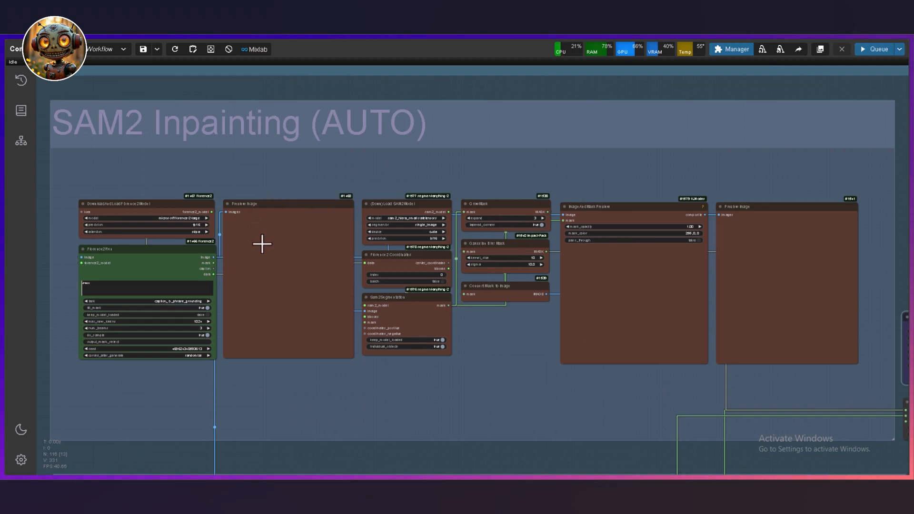
Step: Set the model of the DownloadAndLoadFlorence2Model node to microsoft/Florence-2-base
scroll(67, 287, up, 8)
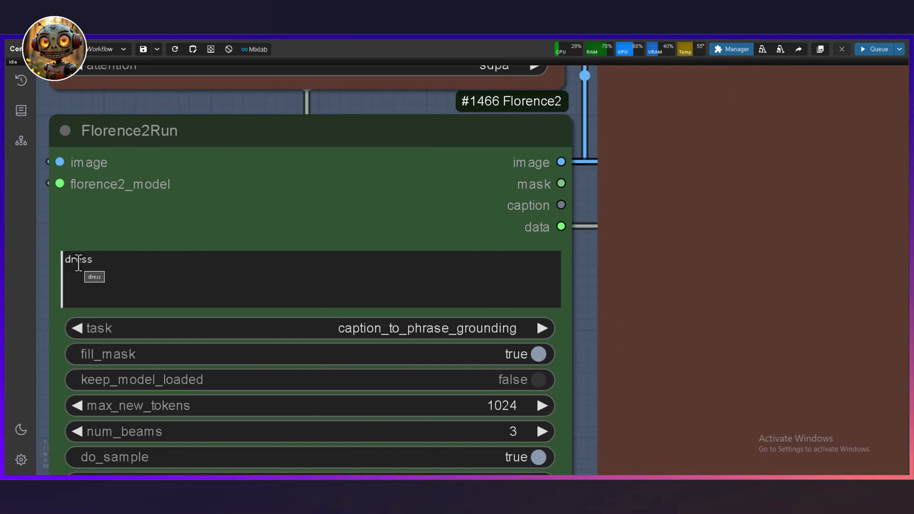
double_click(78, 262)
scroll(334, 238, down, 3)
click(381, 181)
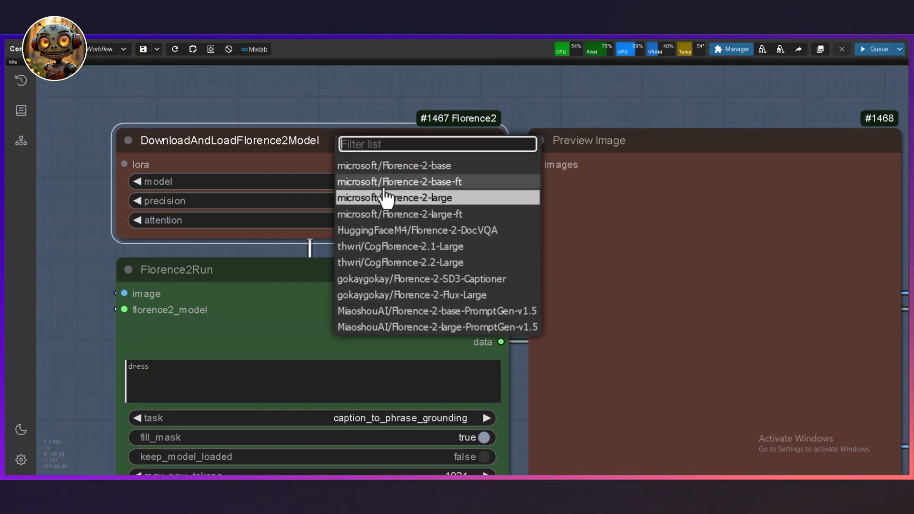
click(408, 168)
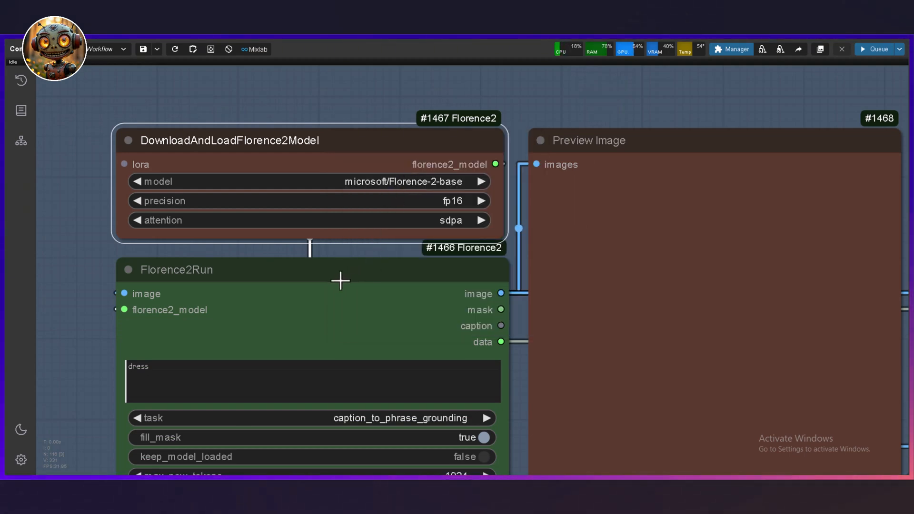
Step: Replace the detection text in the Florence2Run node with "hair"
scroll(144, 266, down, 3)
double_click(141, 265)
text(ha)
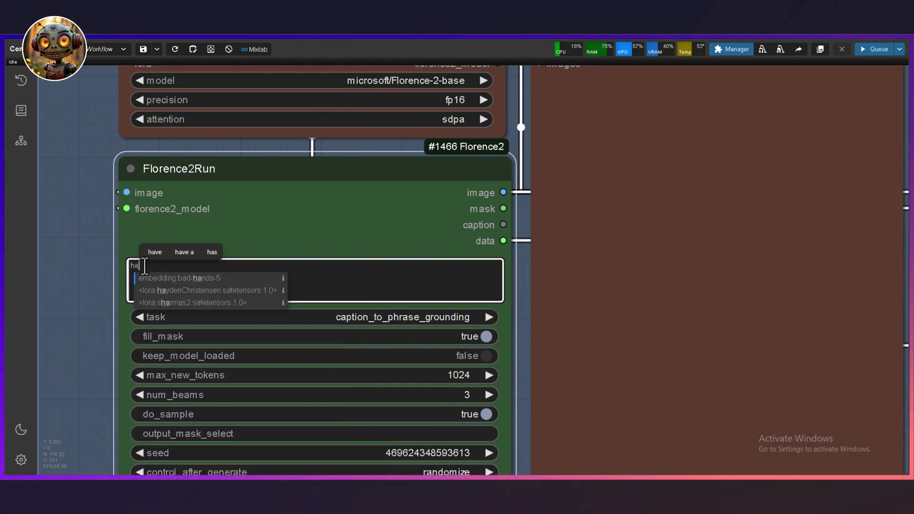
text(ir)
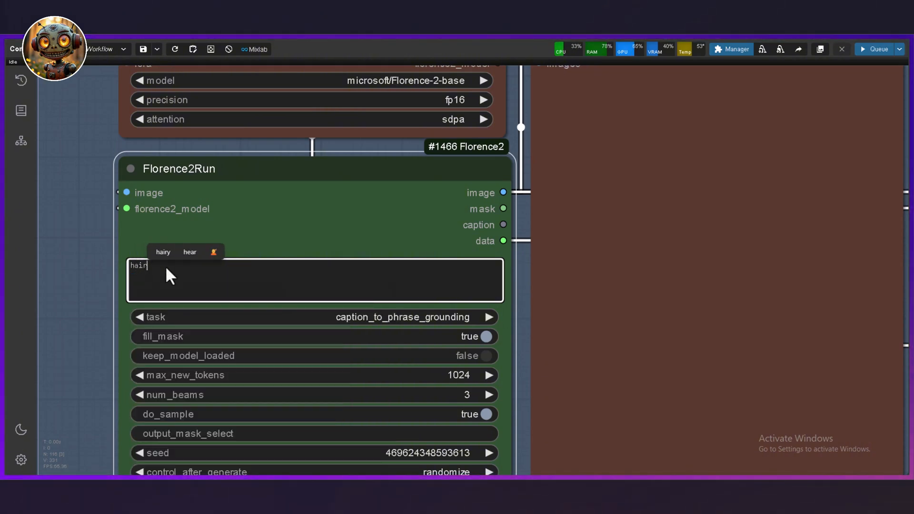
click(248, 215)
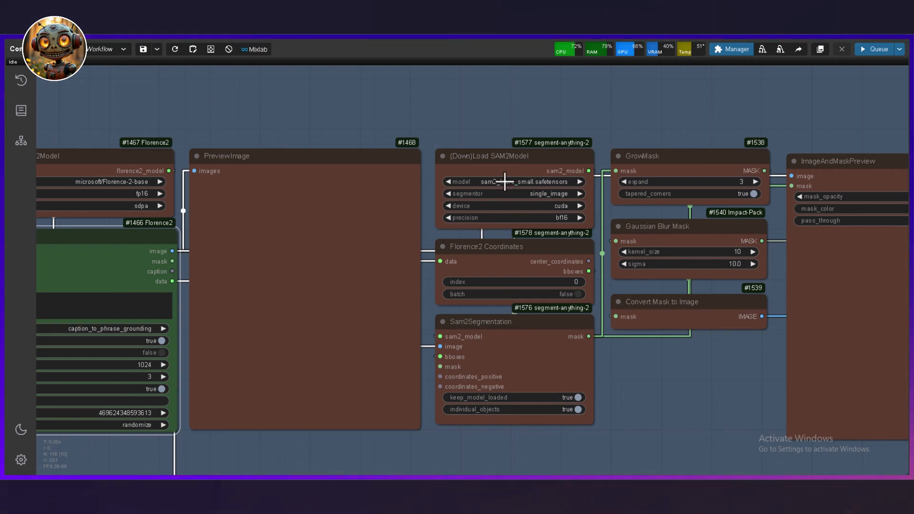
Step: Choose sam2_hiera_small.safetensors as the model in the (Down)Load SAM2Model node
click(494, 182)
click(515, 212)
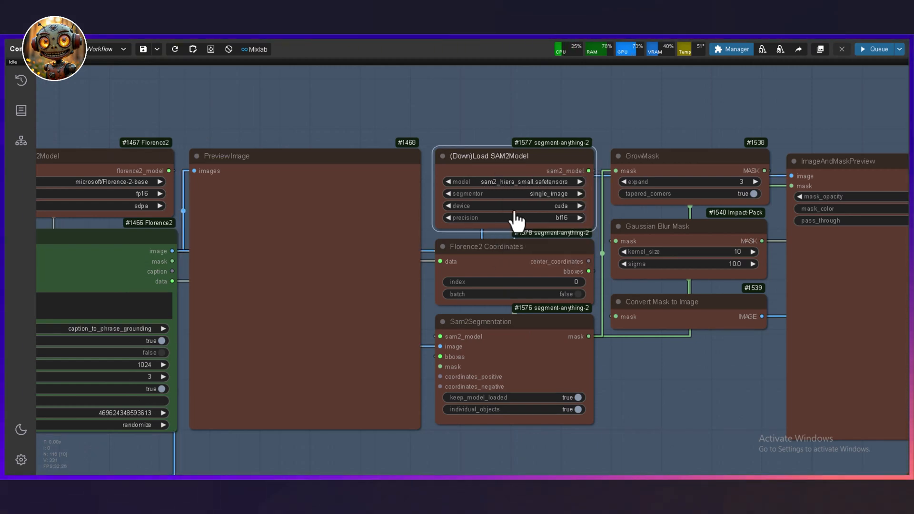
scroll(381, 243, up, 2)
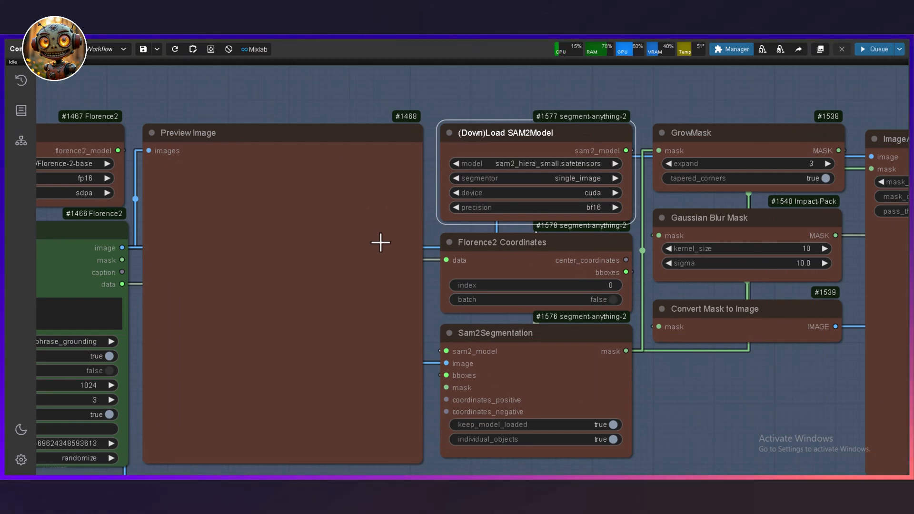
Step: Load ComfyUI_temp_lqcag_00004_.png, the woman on the red carpet, into the Load & Resize Image node
drag(380, 243, 220, 242)
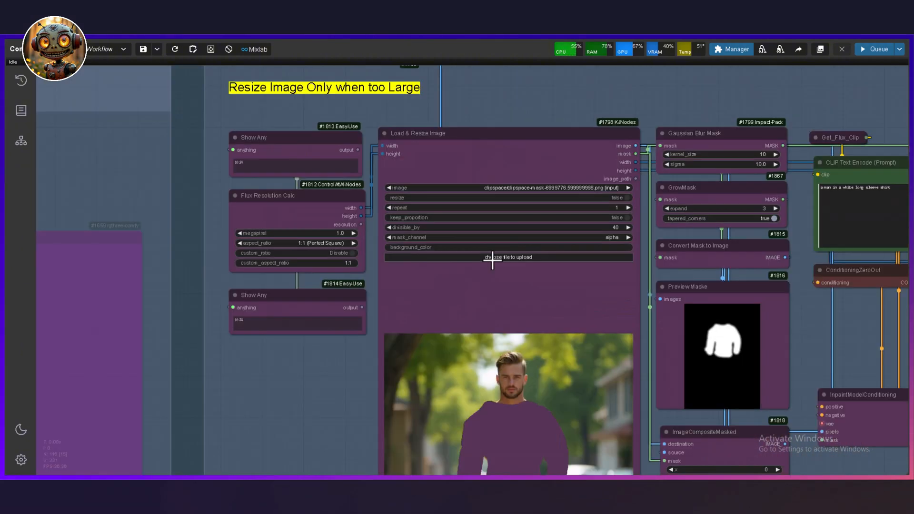
scroll(493, 260, up, 2)
click(493, 247)
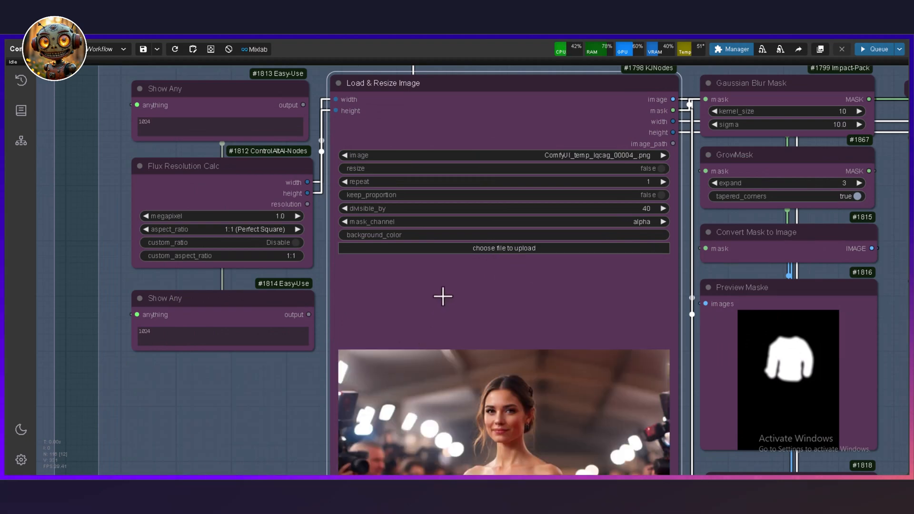
Step: Replace the CLIP Text Encode prompt with "a beautiful white evening dress with intricate golden patterns"
scroll(443, 276, down, 5)
right_click(445, 93)
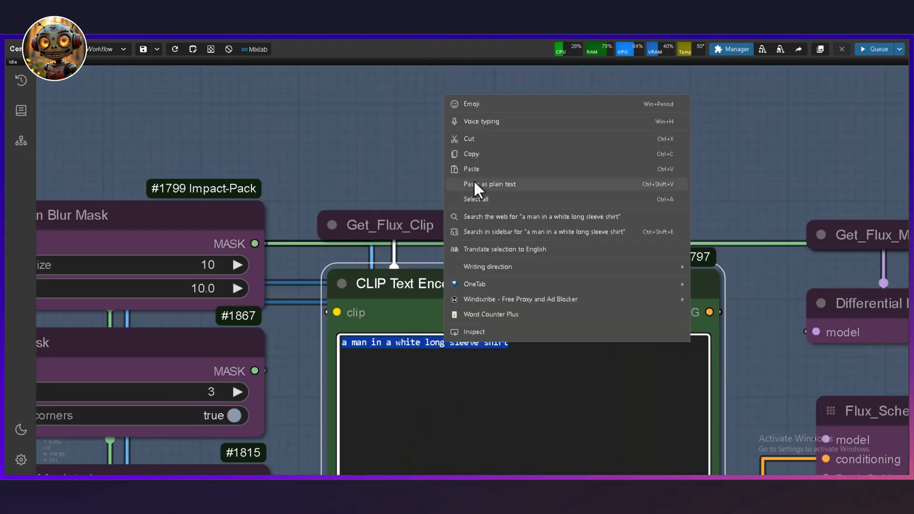
click(478, 167)
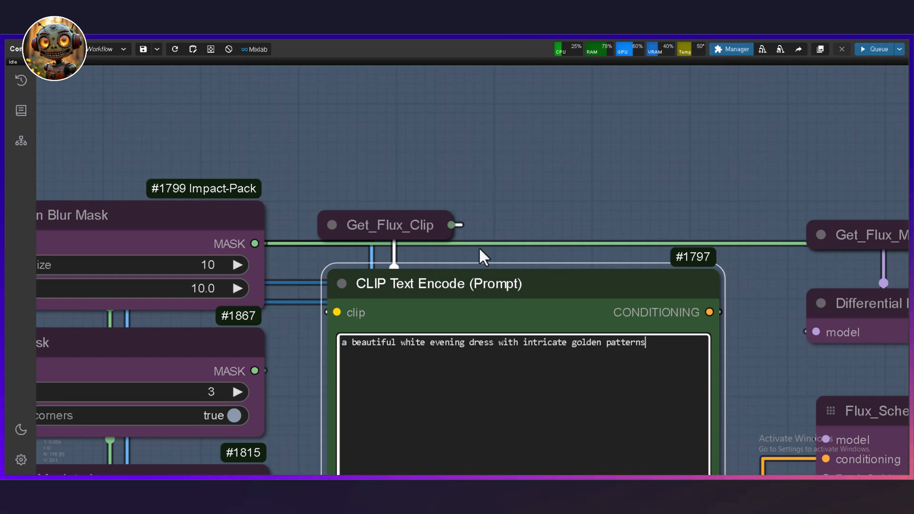
Step: Set the detection text in the Florence2Run node to "dress"
scroll(470, 296, down, 4)
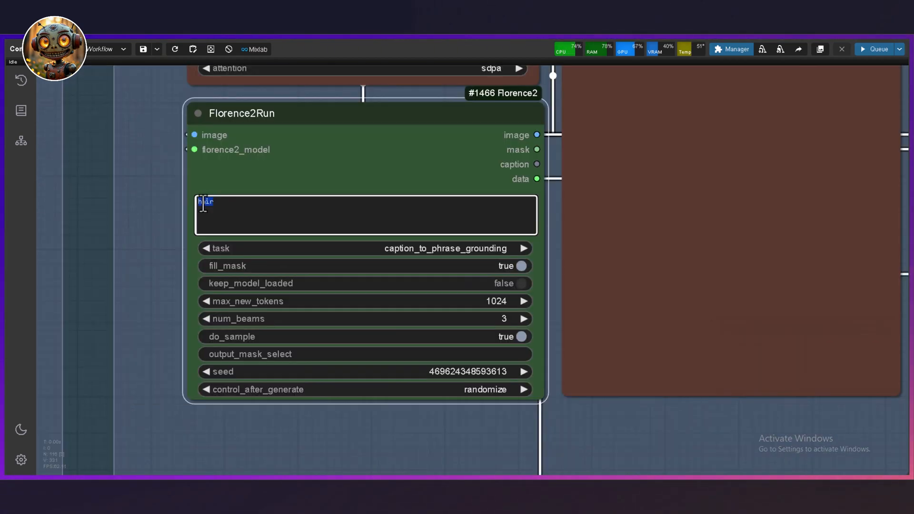
click(204, 203)
text(dress)
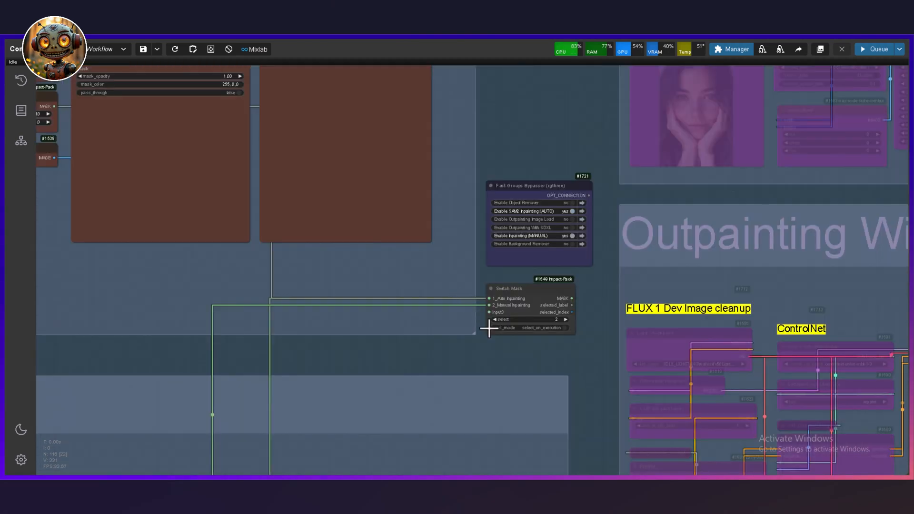
Step: Set the Switch Mask node's select value to 1 for auto inpainting and generate the image
scroll(491, 314, up, 5)
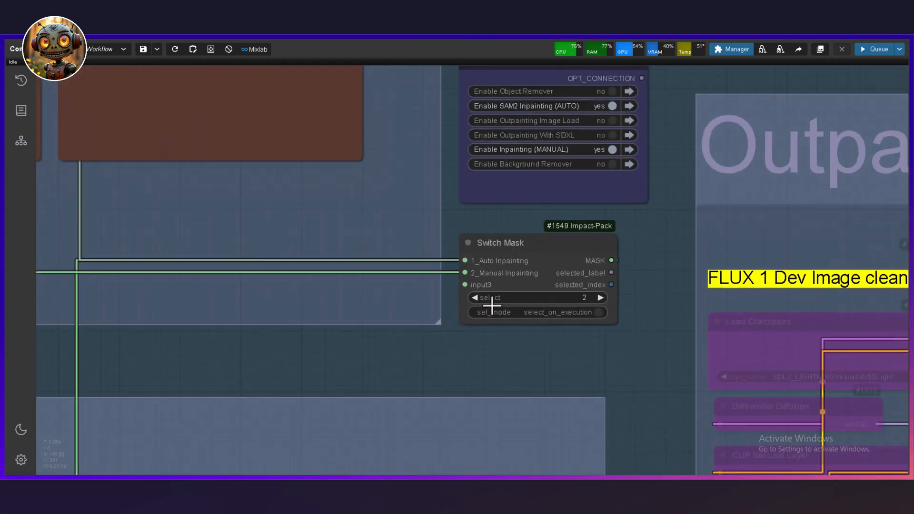
click(467, 295)
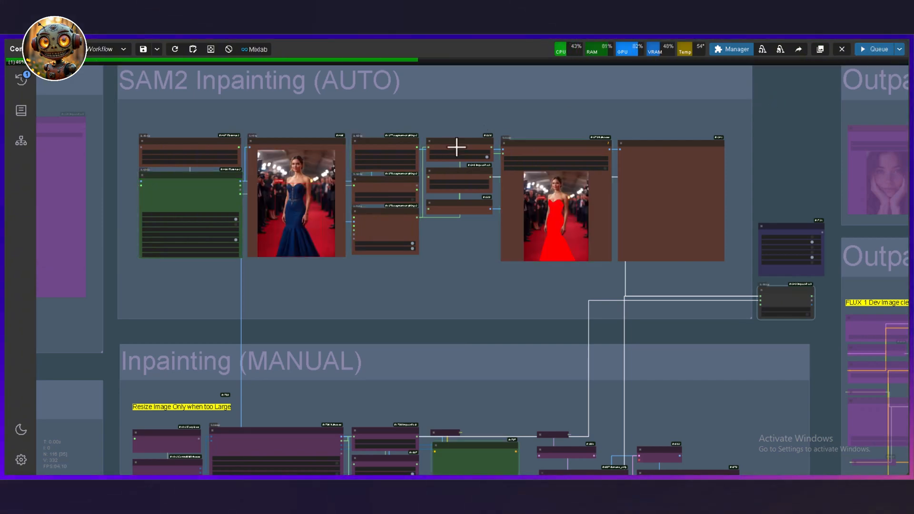
scroll(562, 138, up, 2)
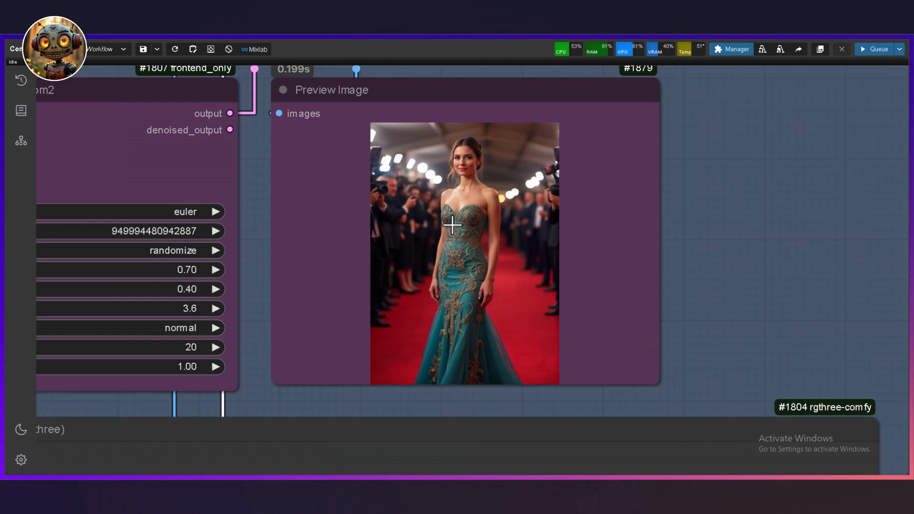
Step: Copy the generated dress picture from the Preview Image node through Clipspace and paste it into the Load & Resize Image node
right_click(452, 225)
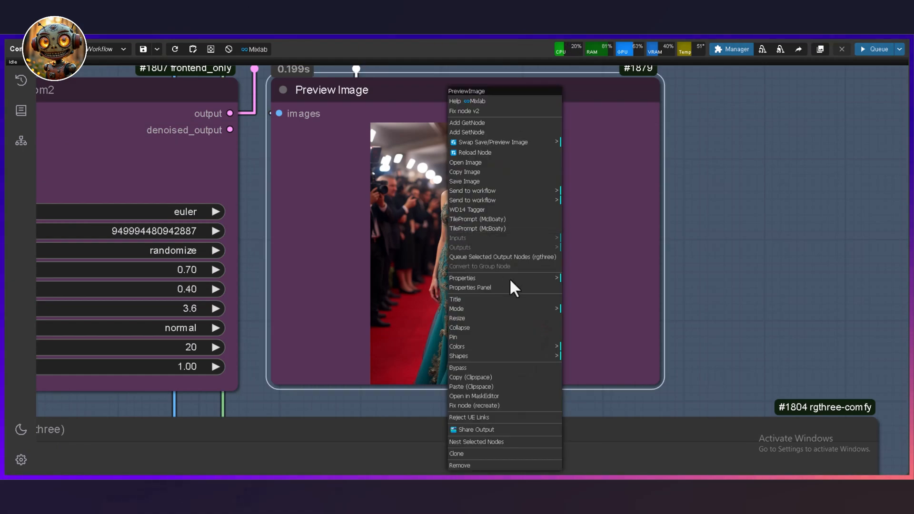
click(490, 377)
scroll(492, 338, down, 5)
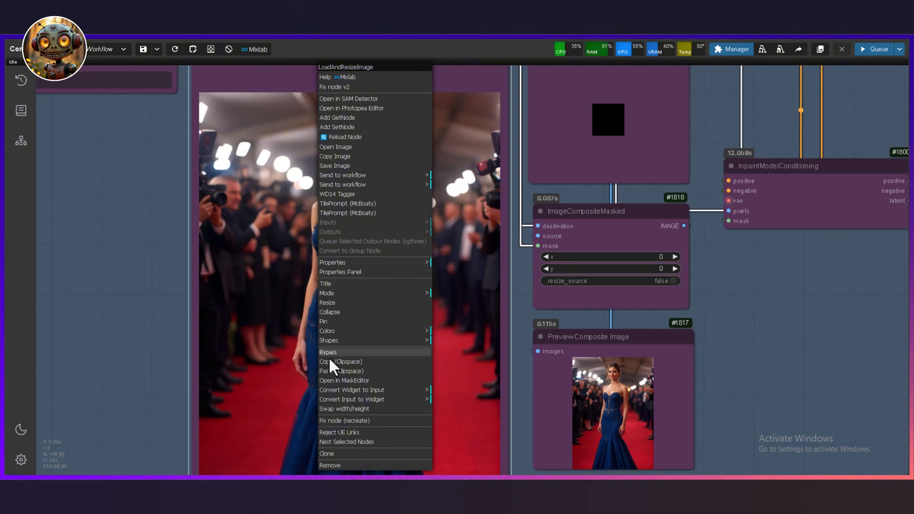
click(336, 374)
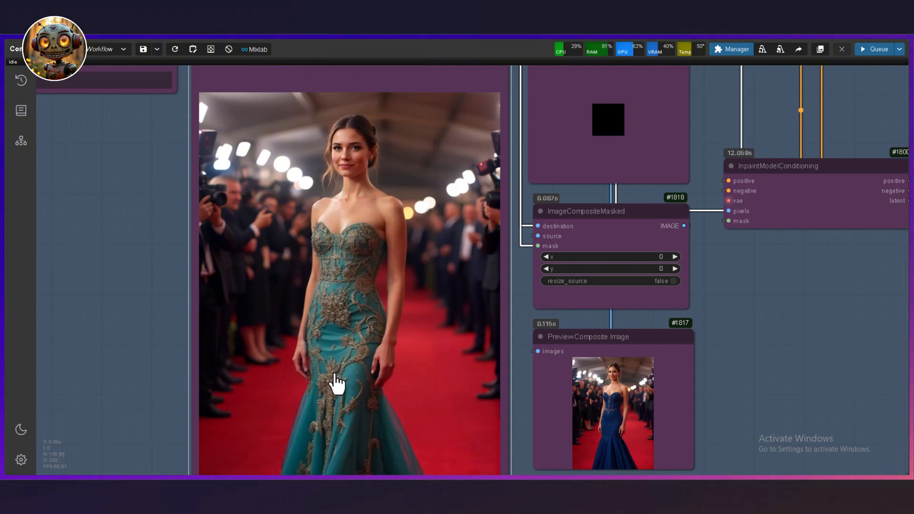
scroll(149, 282, down, 1)
scroll(147, 280, down, 2)
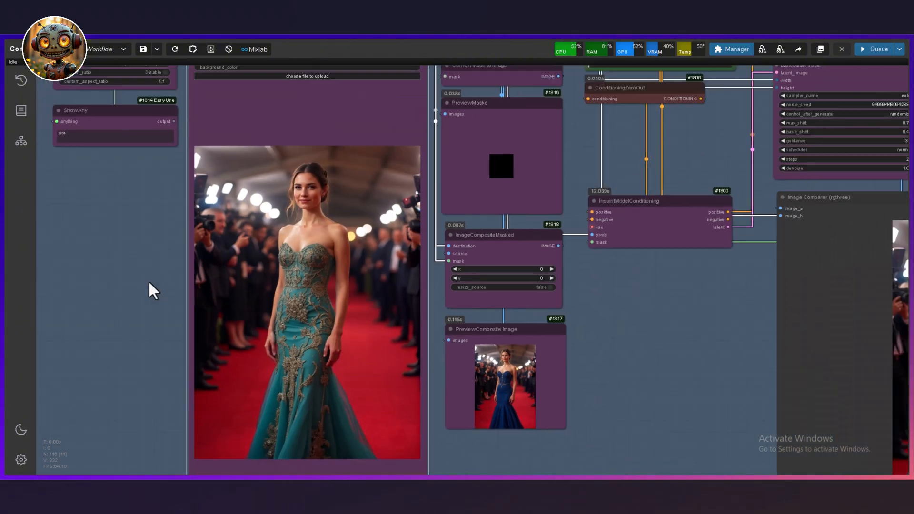
drag(147, 280, 170, 270)
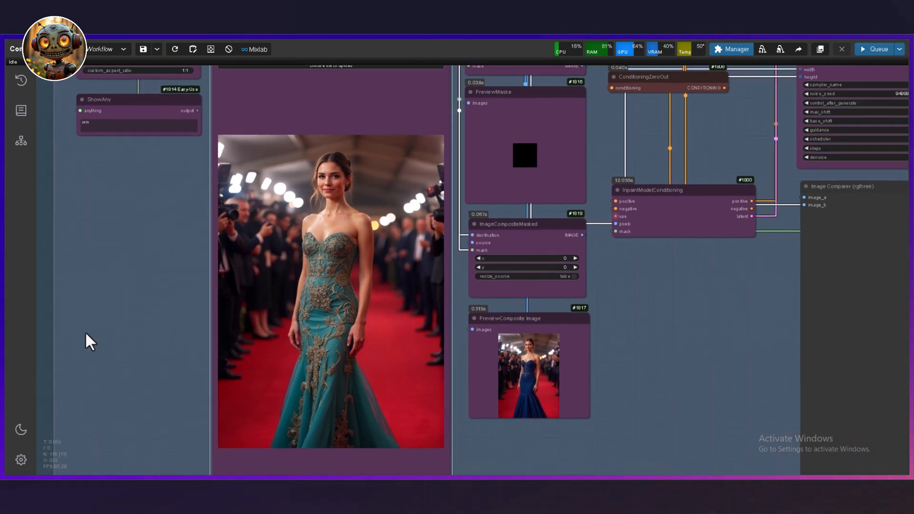
Step: Open the Load & Resize Image picture in MaskEditor and paint a small mask over the woman's eyes
right_click(283, 261)
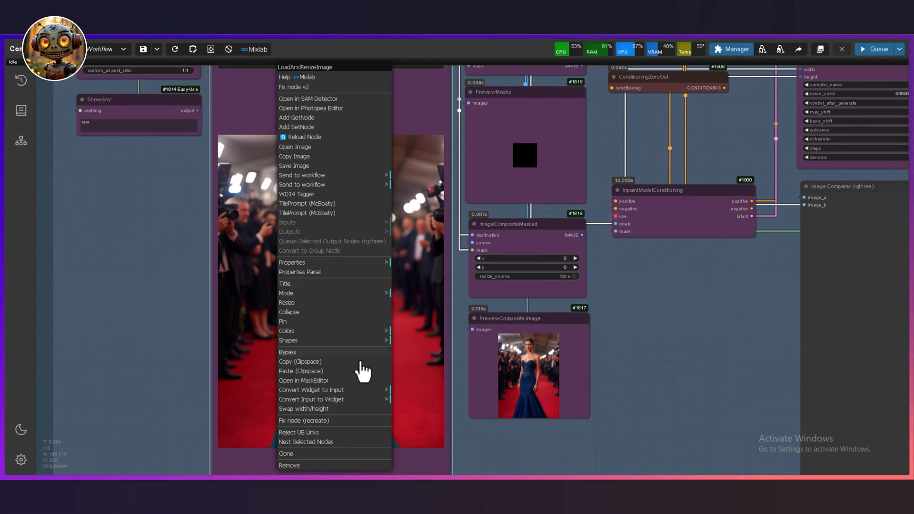
click(335, 381)
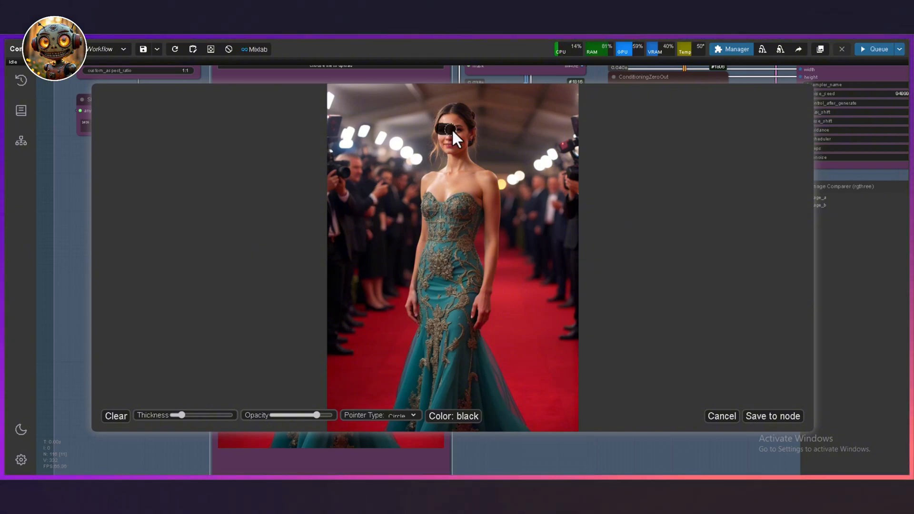
drag(443, 132, 458, 129)
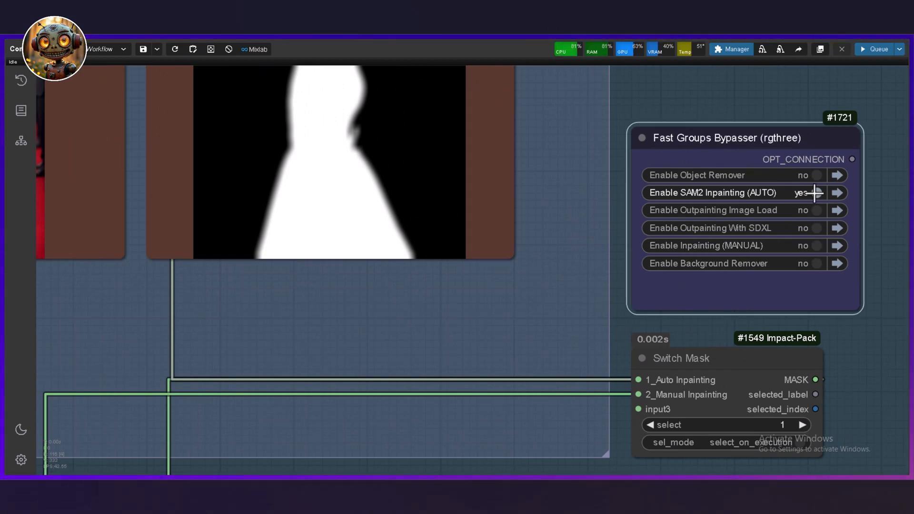
Step: Bypass both inpainting groups, and enable the Outpainting Image Load and Outpainting With SDXL groups
click(837, 210)
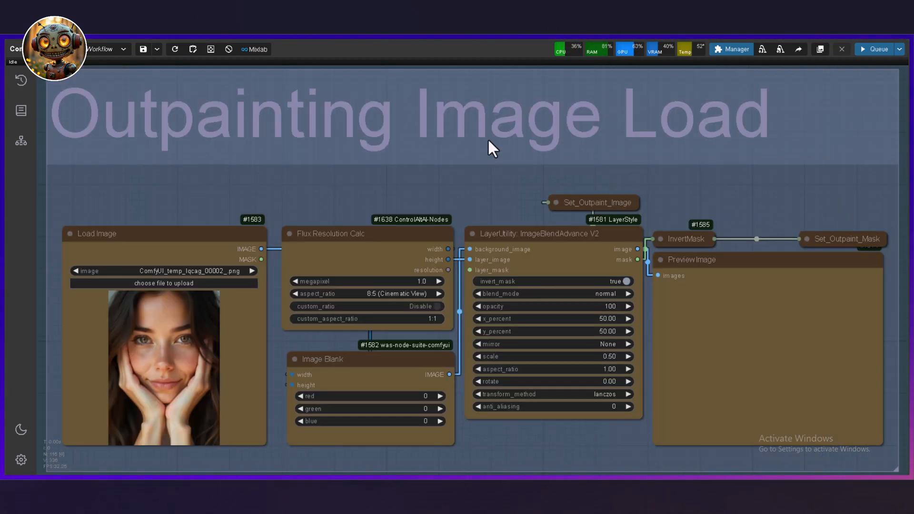
scroll(422, 130, down, 10)
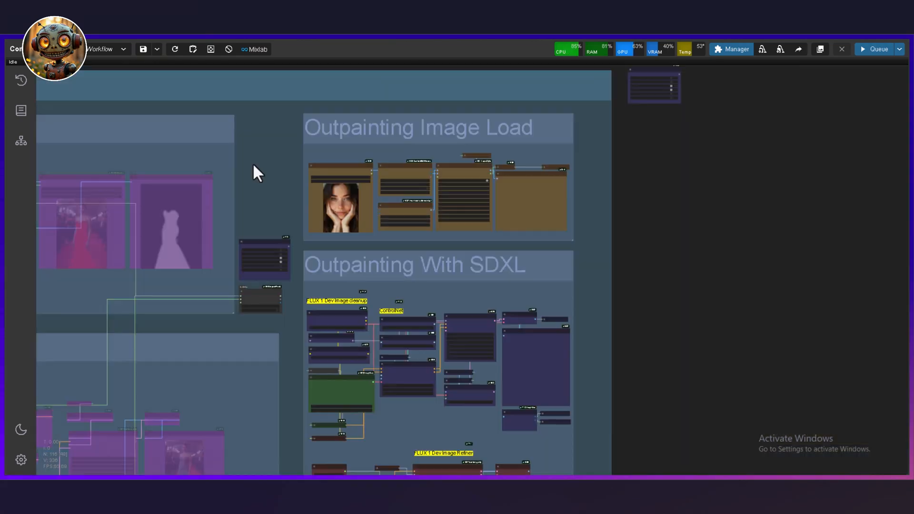
scroll(255, 170, up, 1)
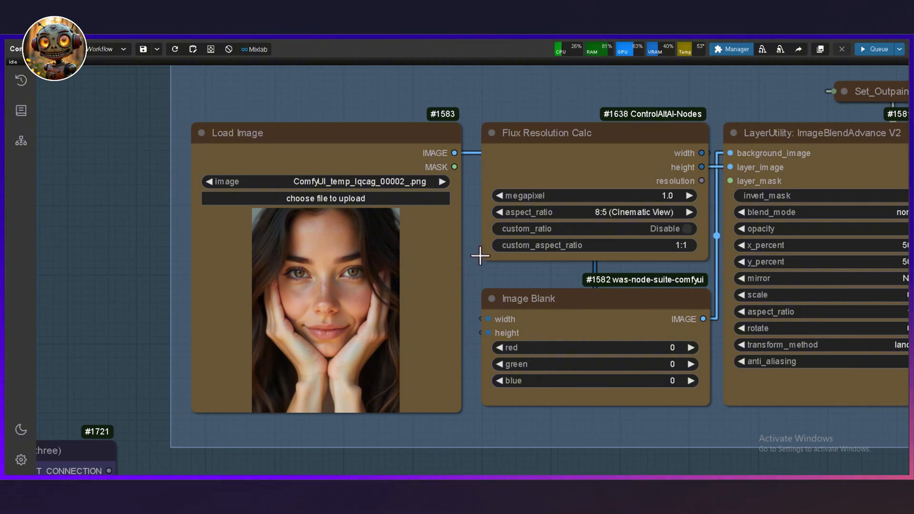
Step: With only the Outpainting Image Load group enabled, set x_percent to 90 in LayerUtility: ImageBlendAdvance V2 and run the workflow
drag(480, 256, 283, 261)
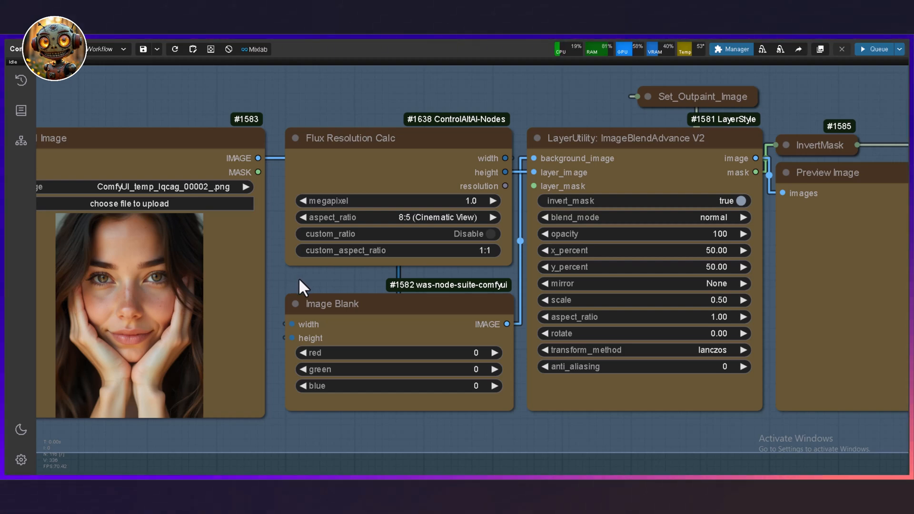
drag(351, 279, 301, 248)
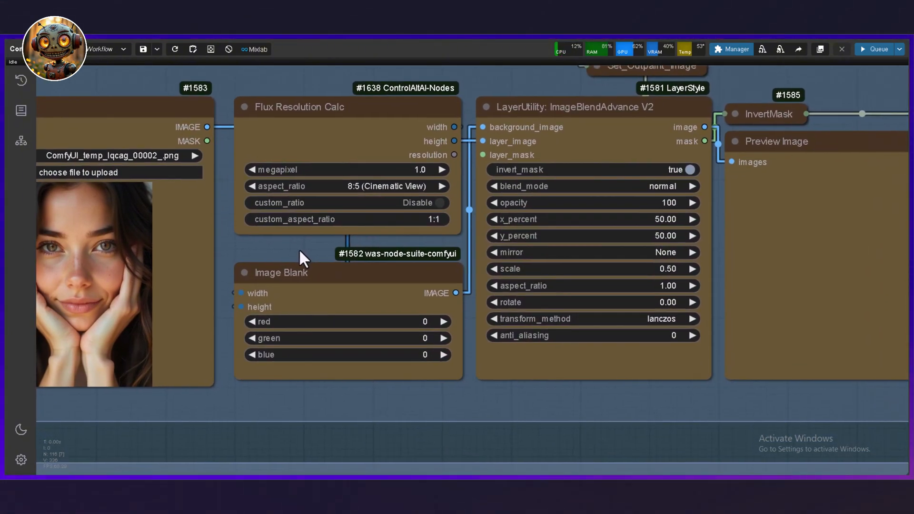
scroll(299, 248, down, 2)
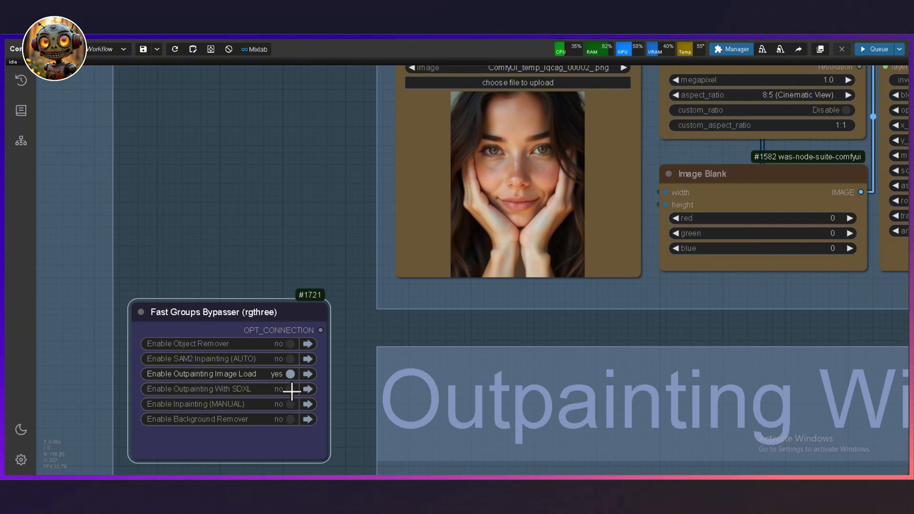
click(307, 374)
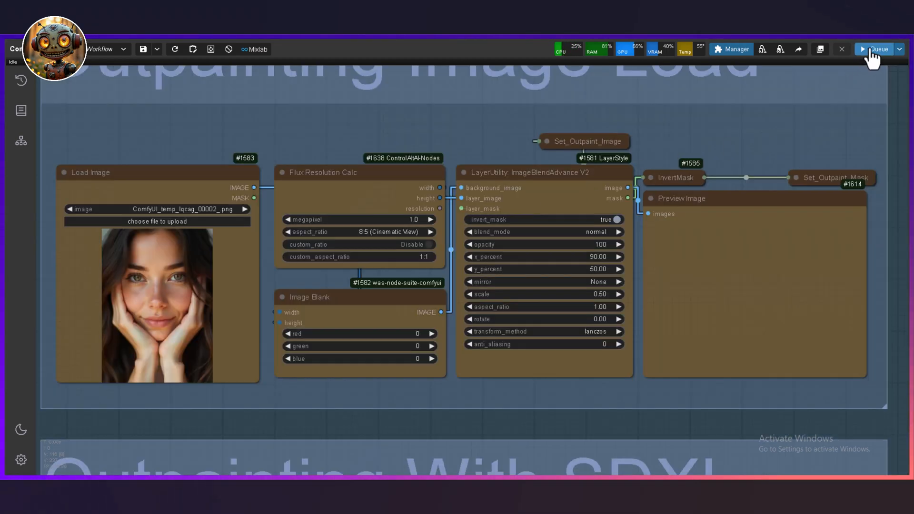
click(871, 50)
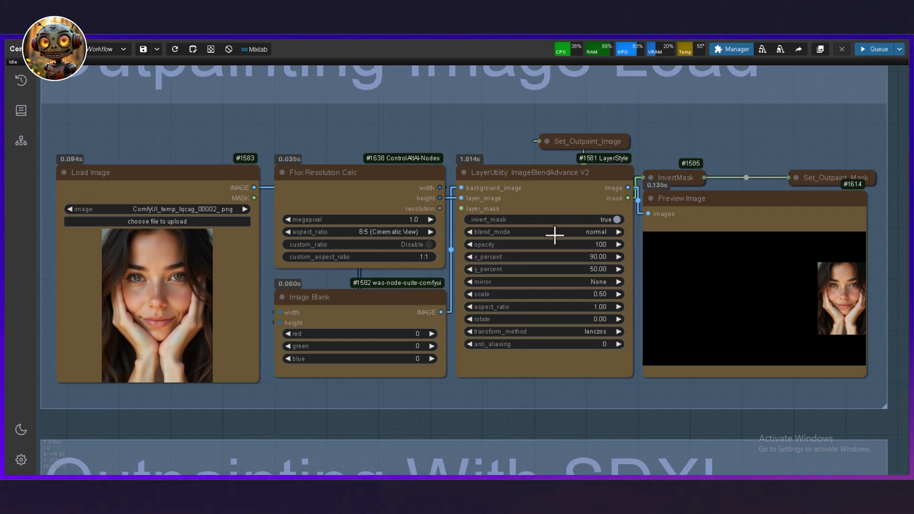
Step: Set x_percent to 50 in LayerUtility: ImageBlendAdvance V2 and run the workflow to centre the portrait on the blank canvas
scroll(554, 235, up, 5)
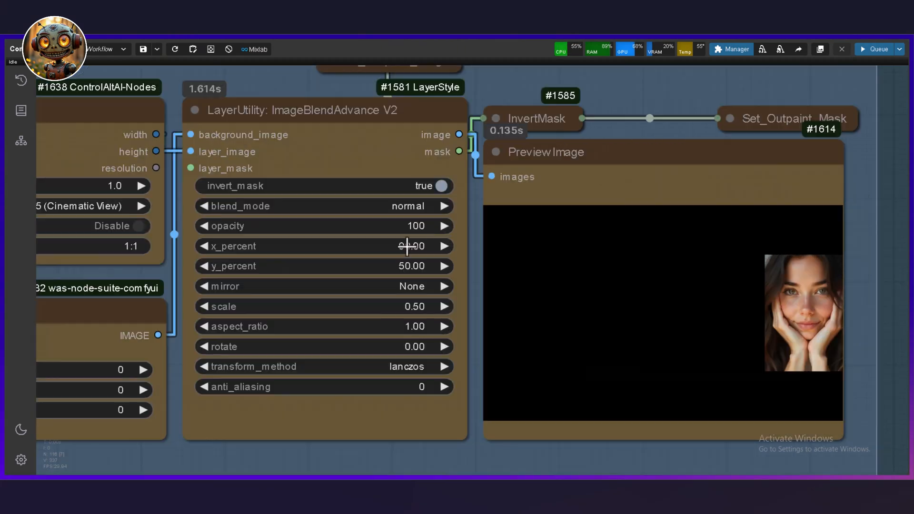
click(407, 245)
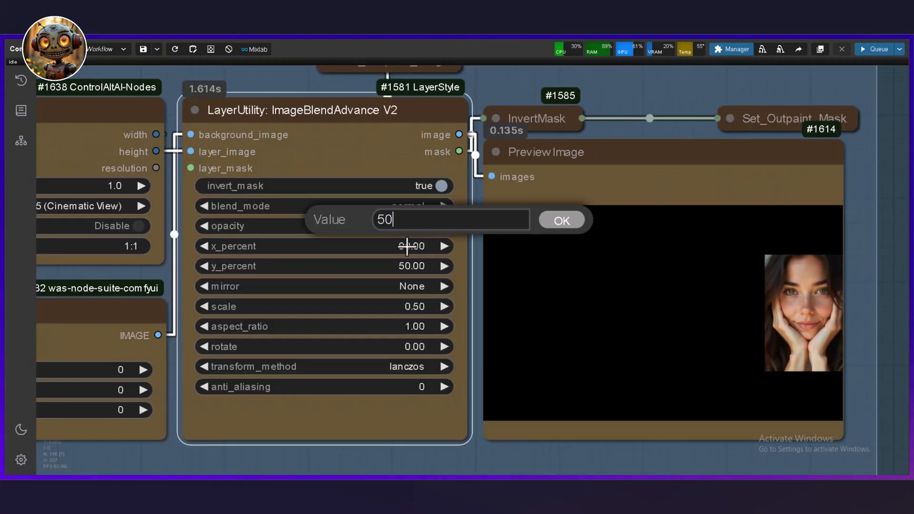
key(Return)
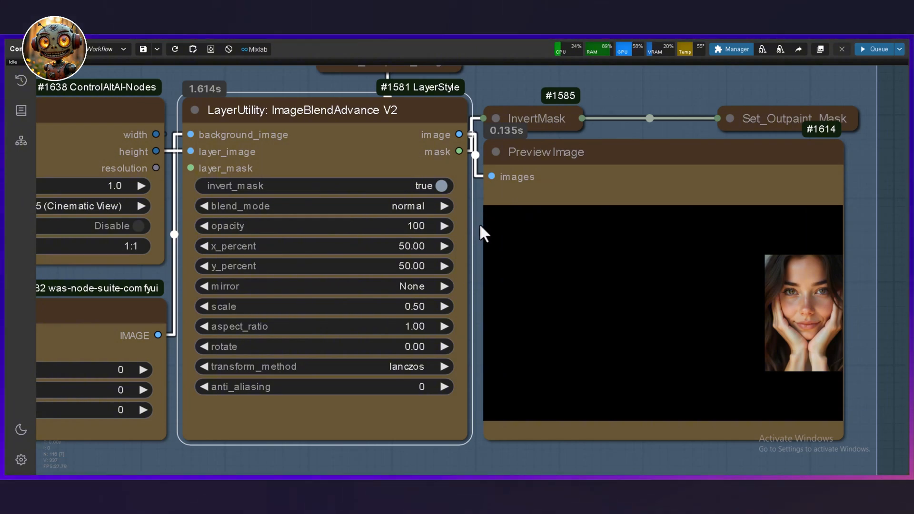
click(869, 49)
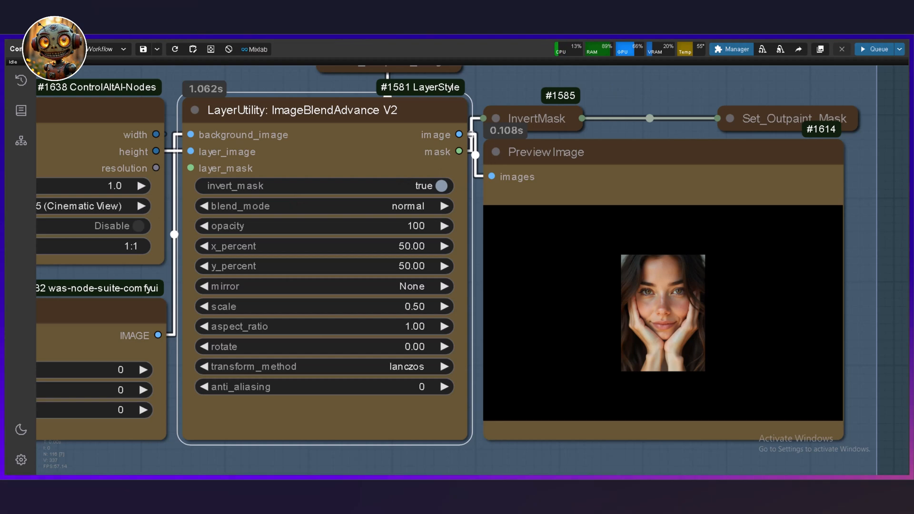
Step: Enable the Outpainting With SDXL group alongside Outpainting Image Load and go to that group
scroll(191, 246, down, 5)
drag(190, 246, 328, 171)
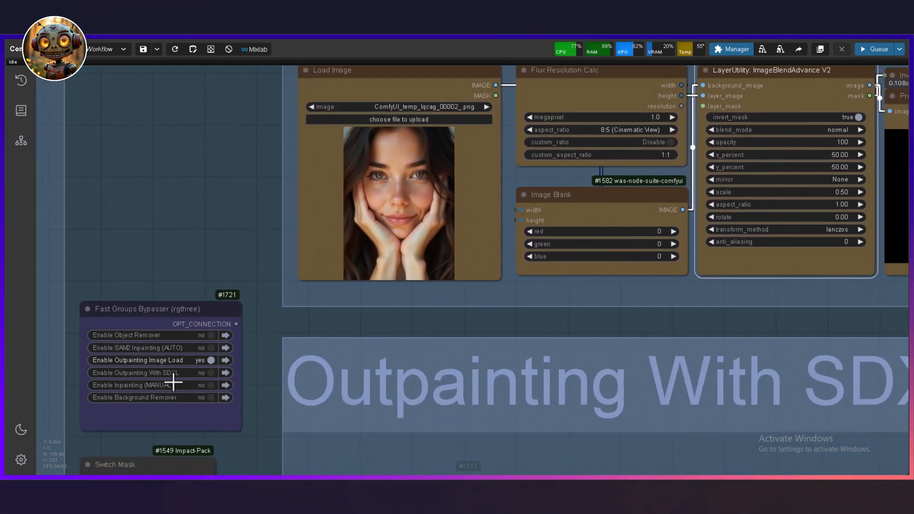
scroll(174, 382, up, 2)
click(212, 364)
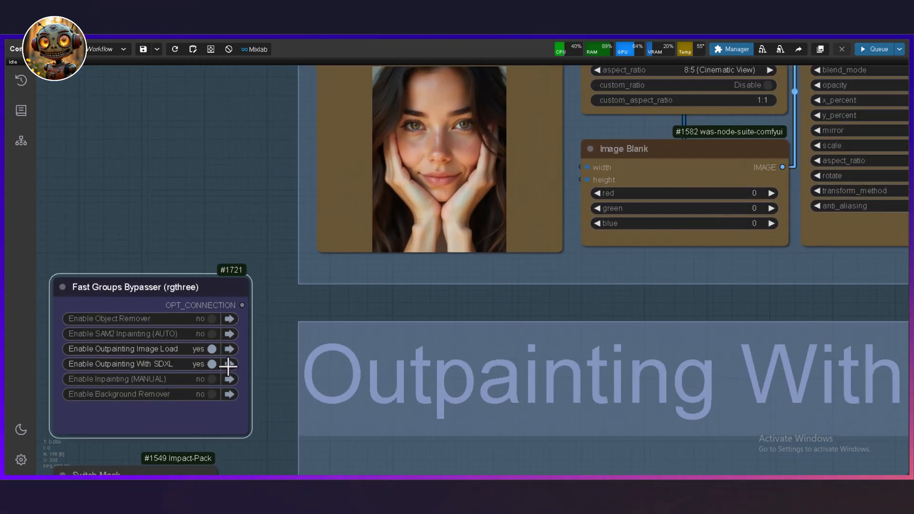
click(229, 365)
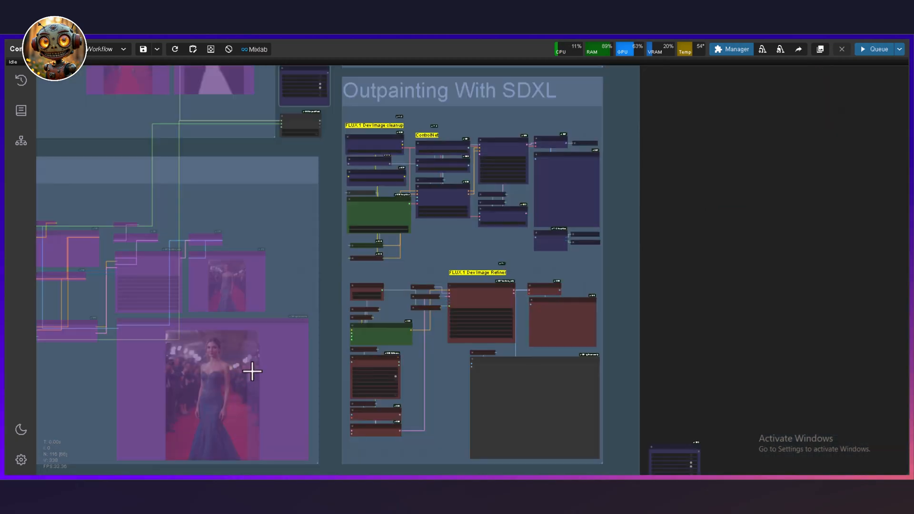
Step: Examine the checkpoint list, the ControlNet model list, and the Apply ControlNet and KSampler settings in the Outpainting With SDXL group
scroll(446, 305, up, 5)
drag(426, 234, 393, 417)
scroll(396, 223, up, 5)
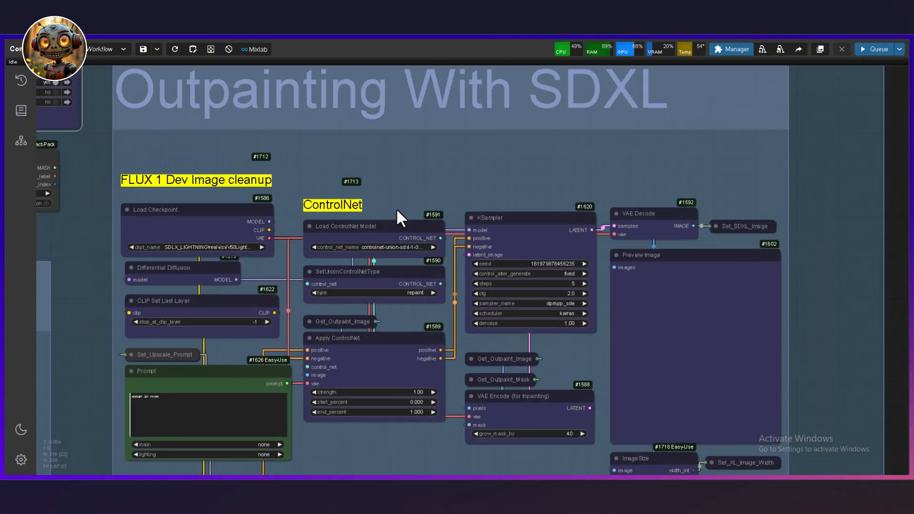
drag(393, 191, 497, 193)
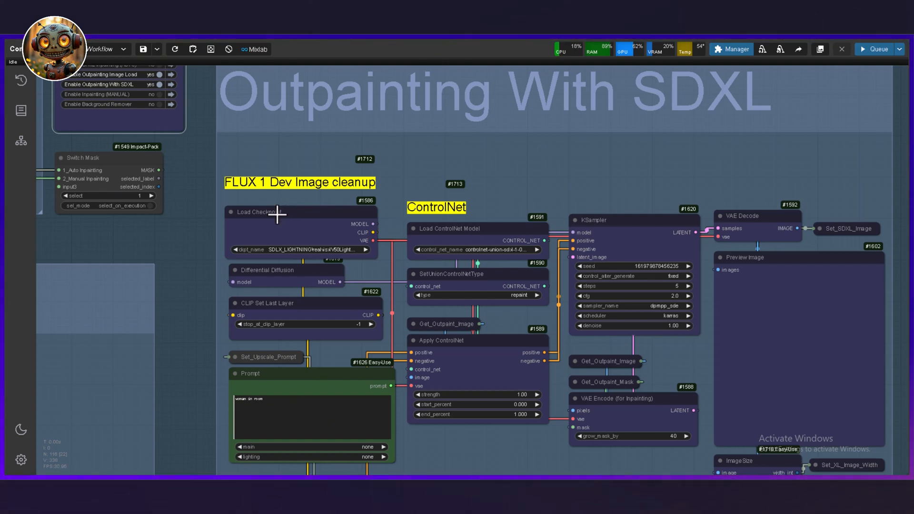
scroll(223, 228, up, 2)
scroll(224, 220, up, 7)
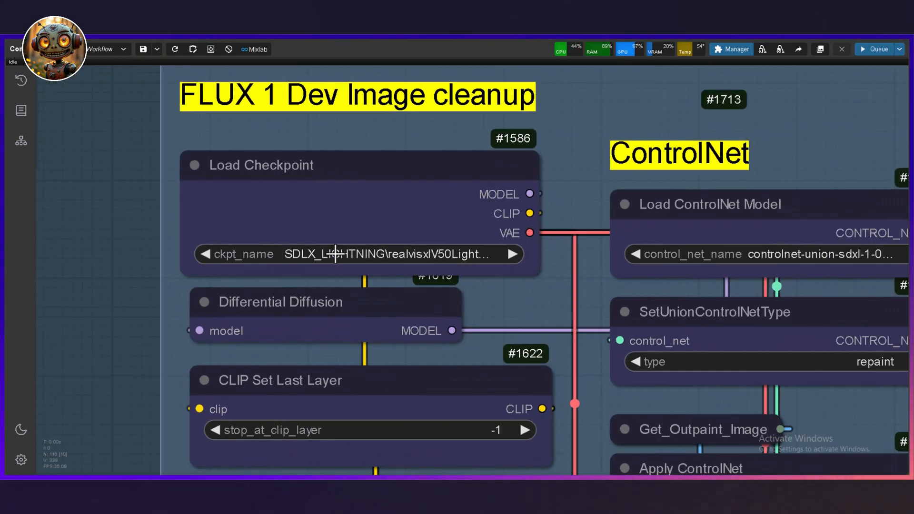
click(336, 254)
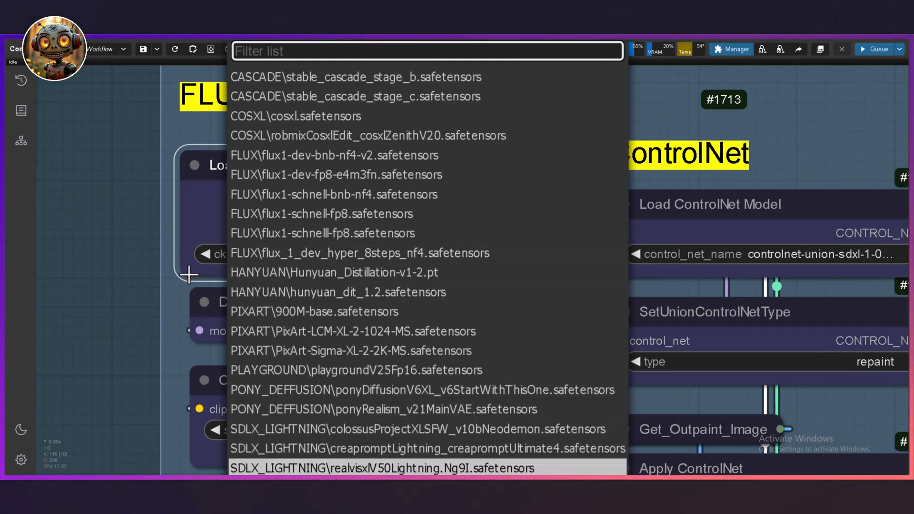
click(190, 221)
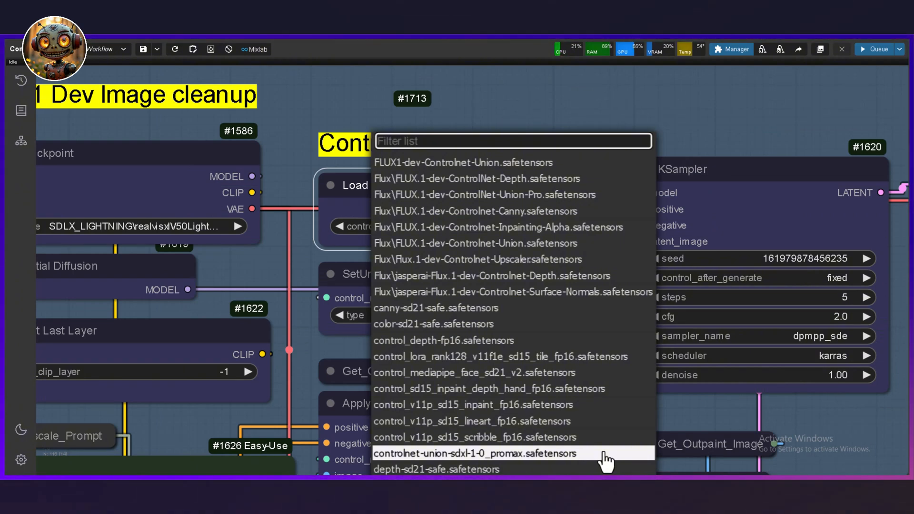
click(301, 257)
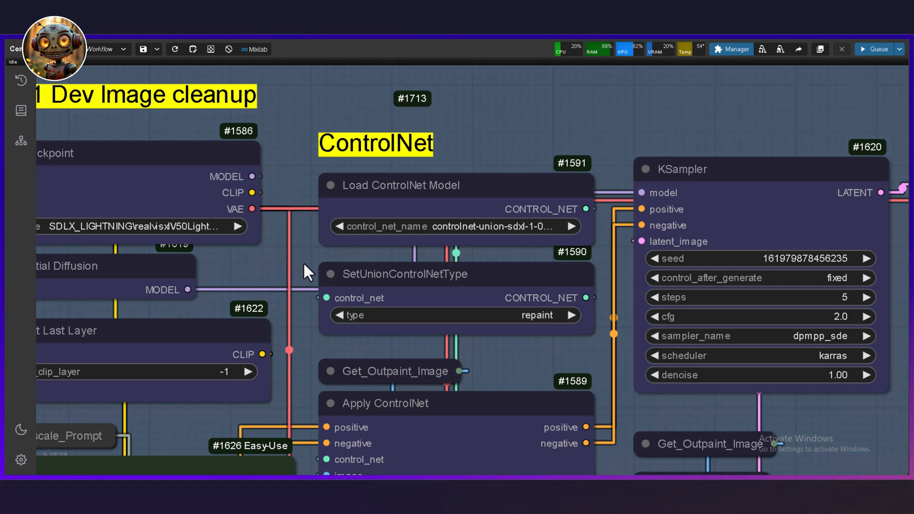
drag(600, 472, 548, 307)
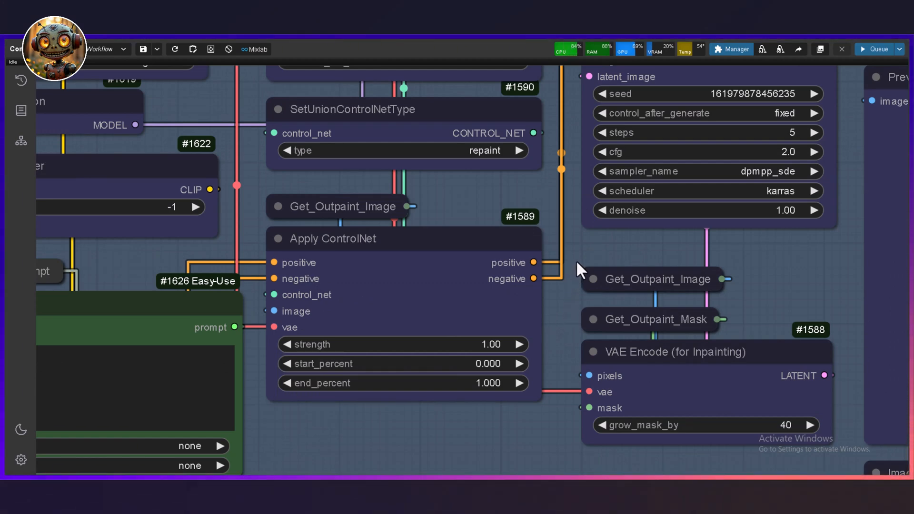
drag(575, 260, 390, 365)
scroll(638, 212, up, 3)
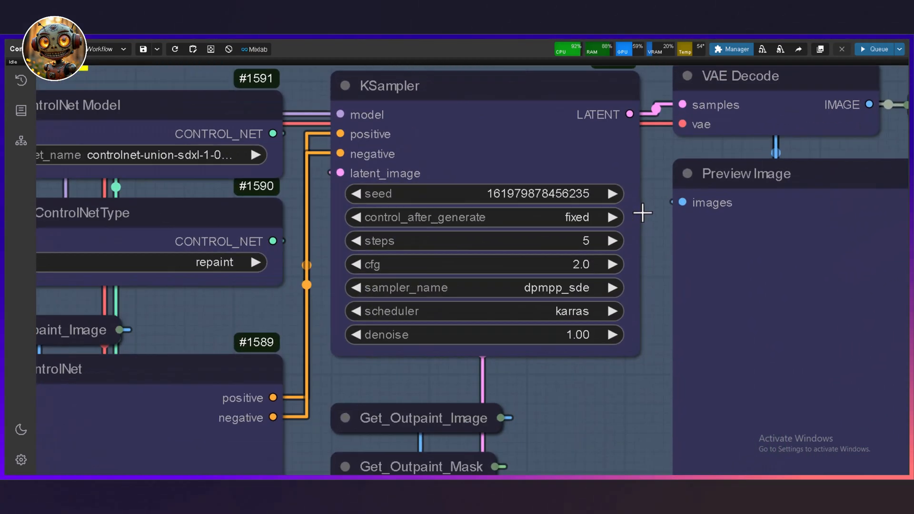
drag(627, 205, 626, 237)
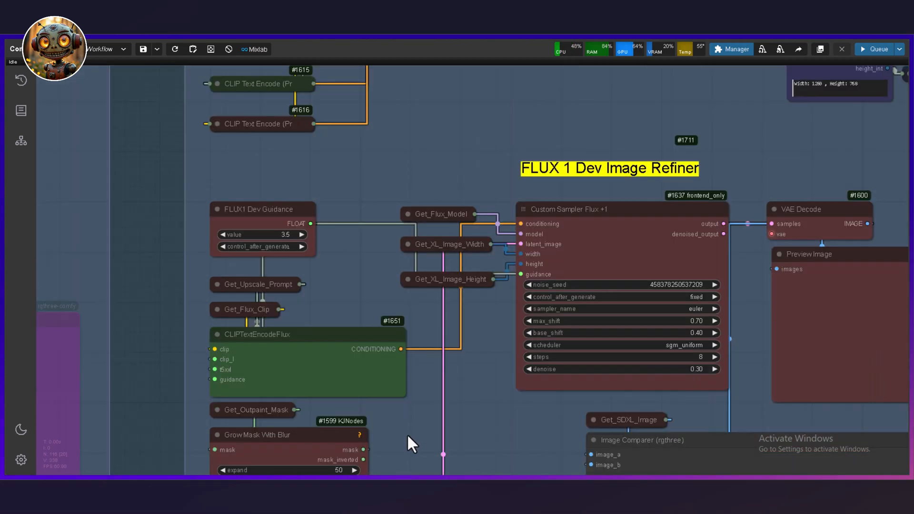
Step: Set control_after_generate to randomize in Custom Sampler Flux +1 and load the Hyper-FLUX.1-dev-8steps LoRA as lora_01 in Lora Loader Stack
drag(407, 433, 409, 302)
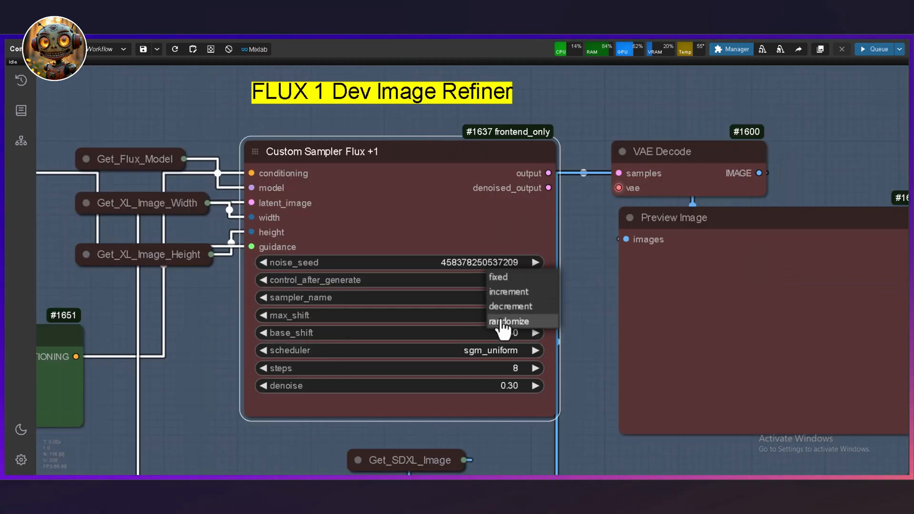
click(503, 321)
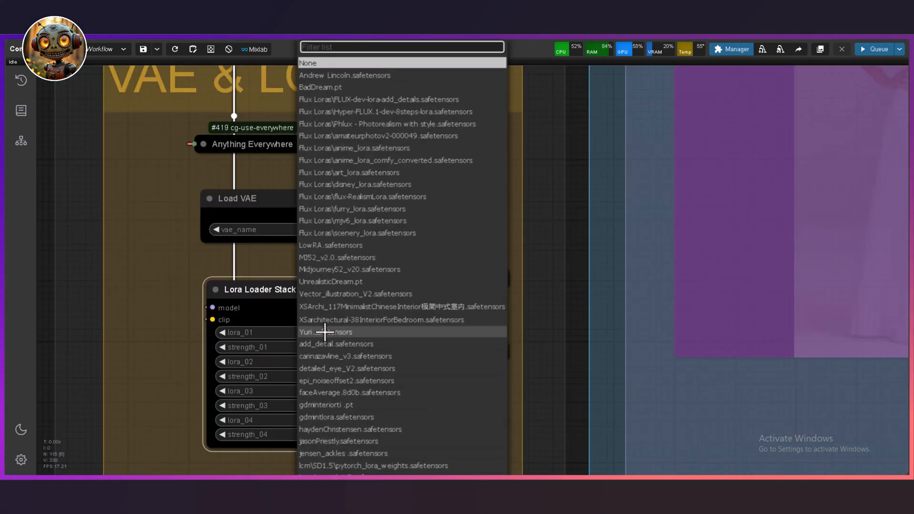
click(417, 114)
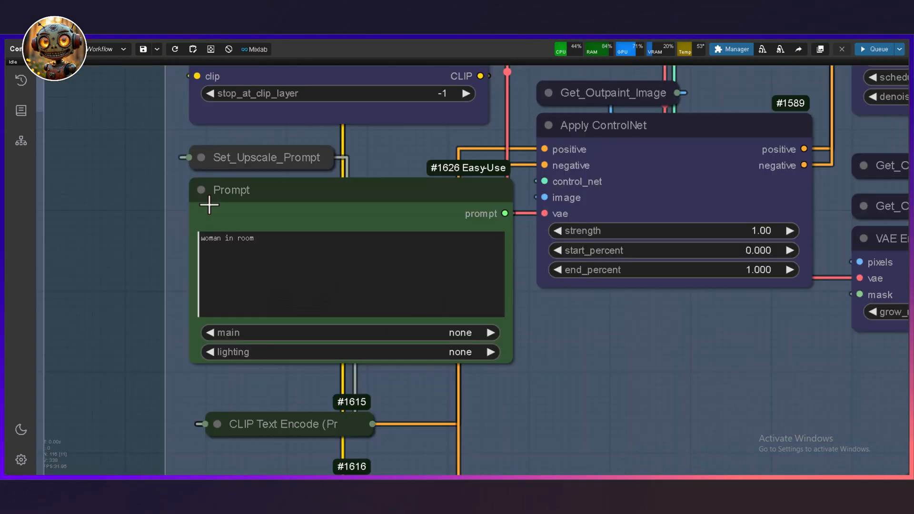
Step: Replace the text in the outpainting group's Prompt node with "a woman in a room"
scroll(196, 234, up, 5)
click(195, 246)
key(ctrl+a)
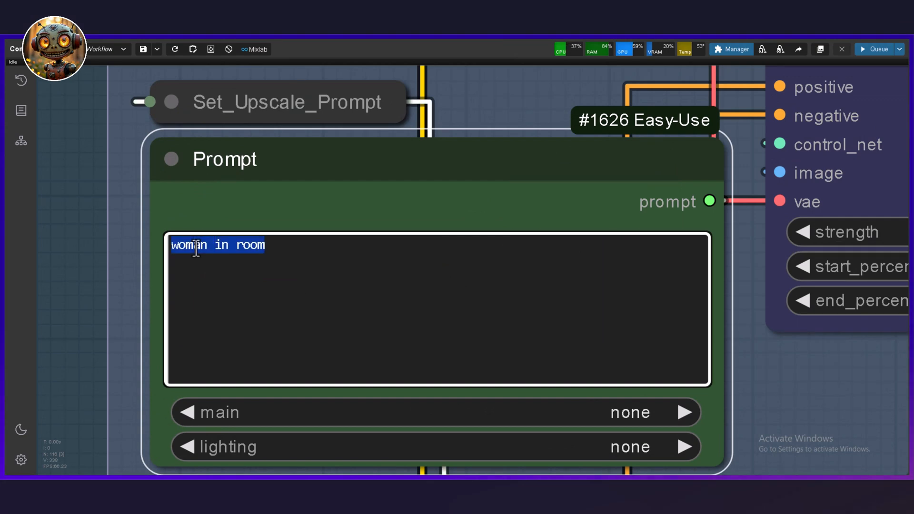
text(a woman in a room)
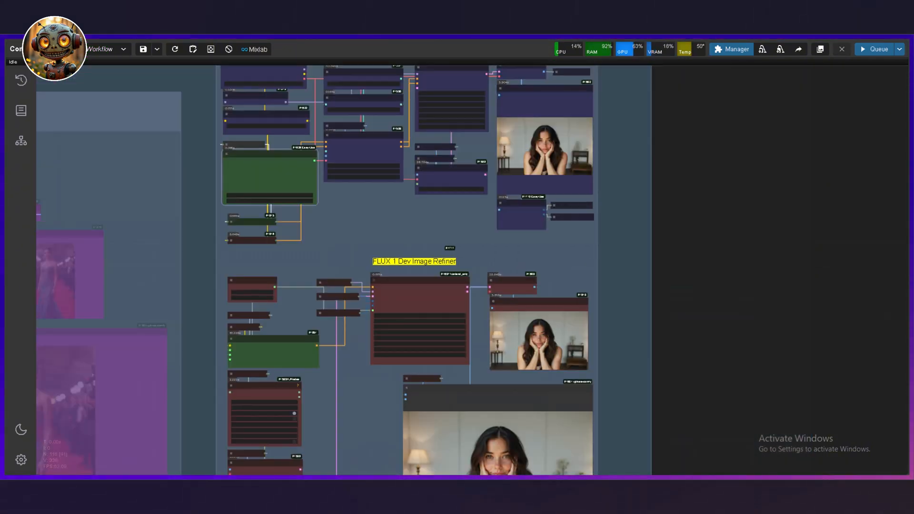
Step: Examine the outpainted portrait in the SDXL preview, the FLUX refiner preview and the Image Comparer
drag(660, 299, 623, 303)
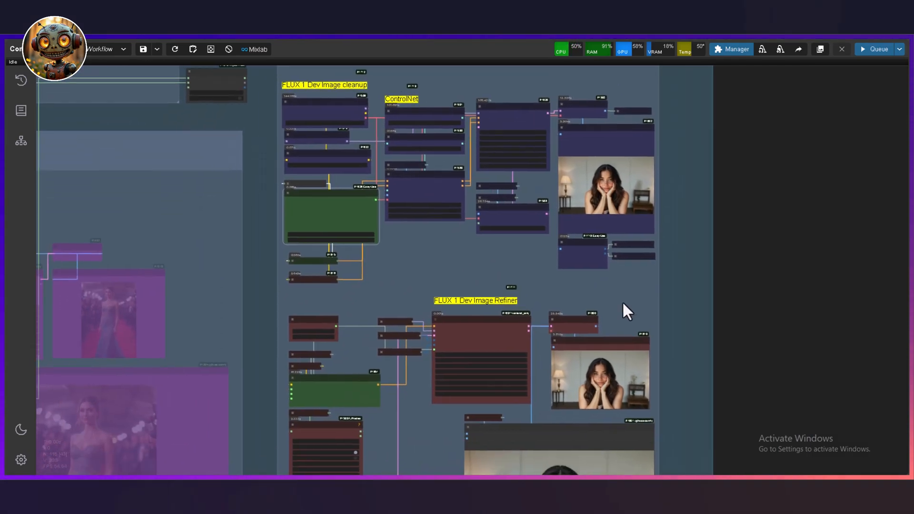
scroll(622, 301, up, 2)
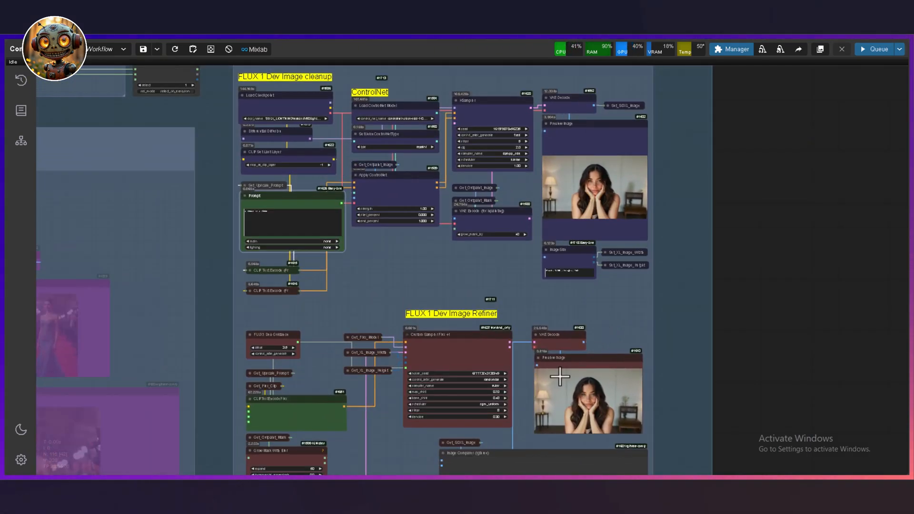
scroll(490, 443, up, 2)
scroll(487, 437, down, 5)
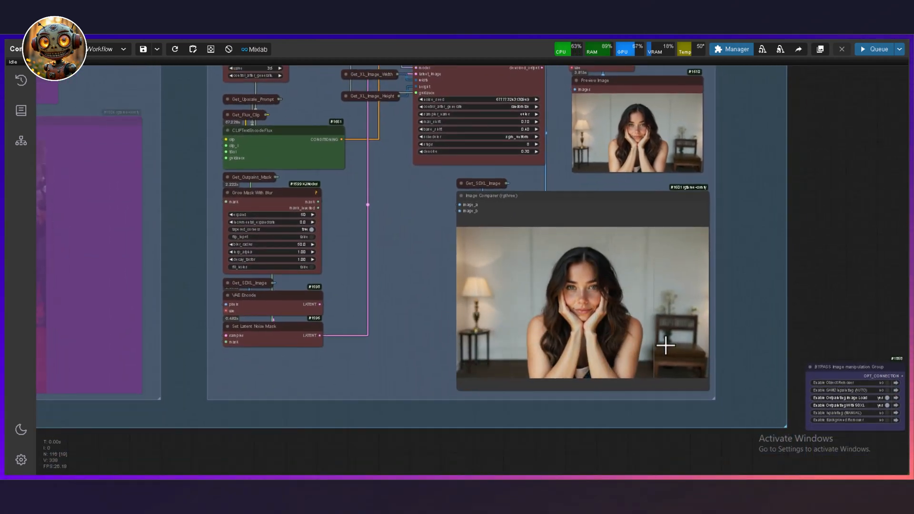
Step: Bypass both outpainting groups, enable the Background Remover and Object Remover groups, and go to Object Remover
scroll(666, 345, up, 5)
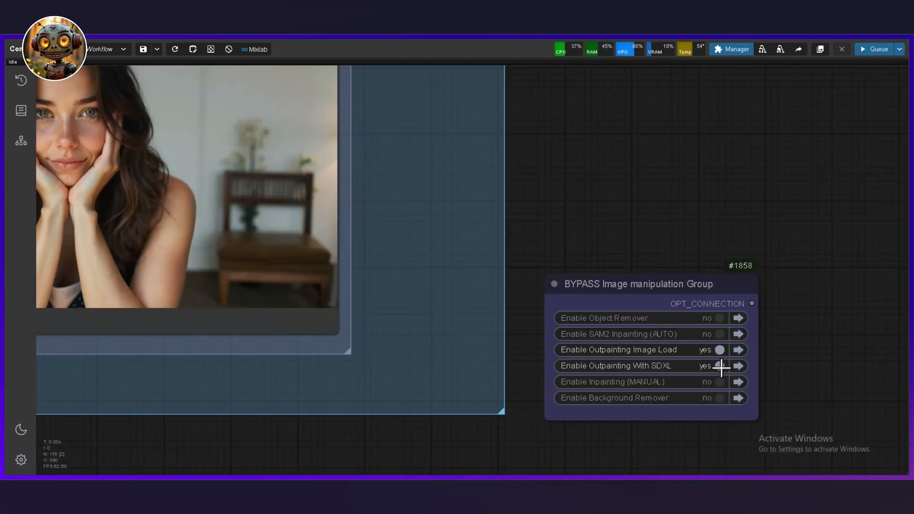
click(719, 350)
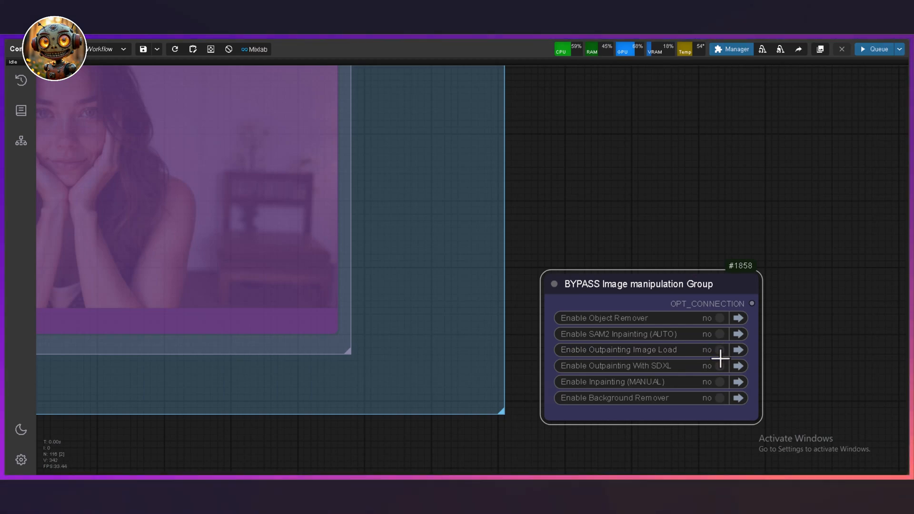
click(720, 398)
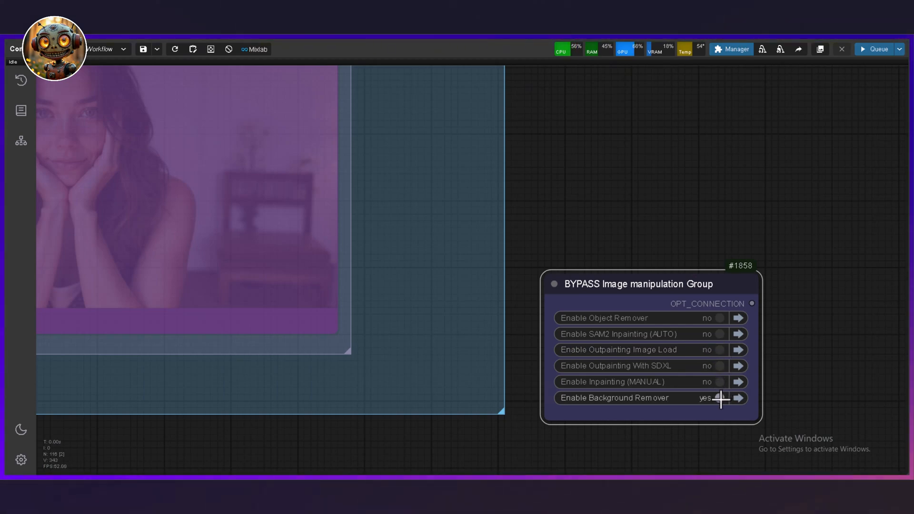
click(720, 318)
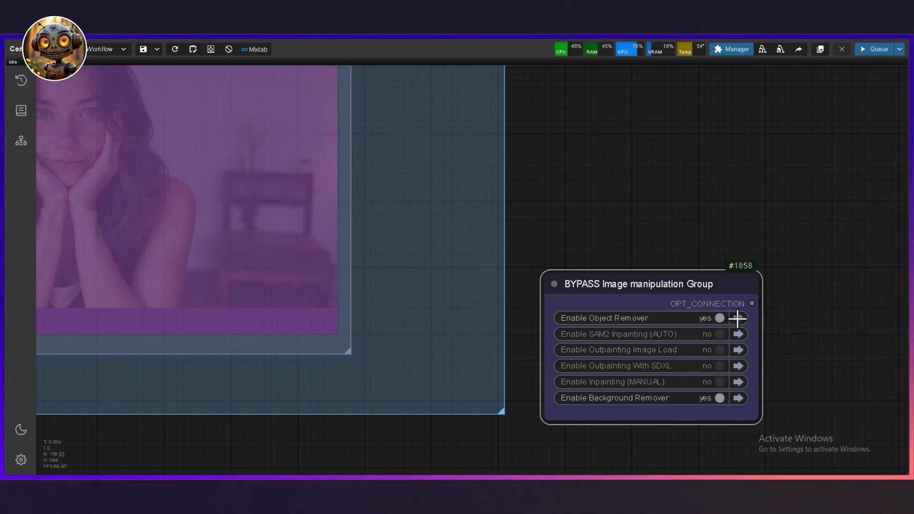
click(738, 318)
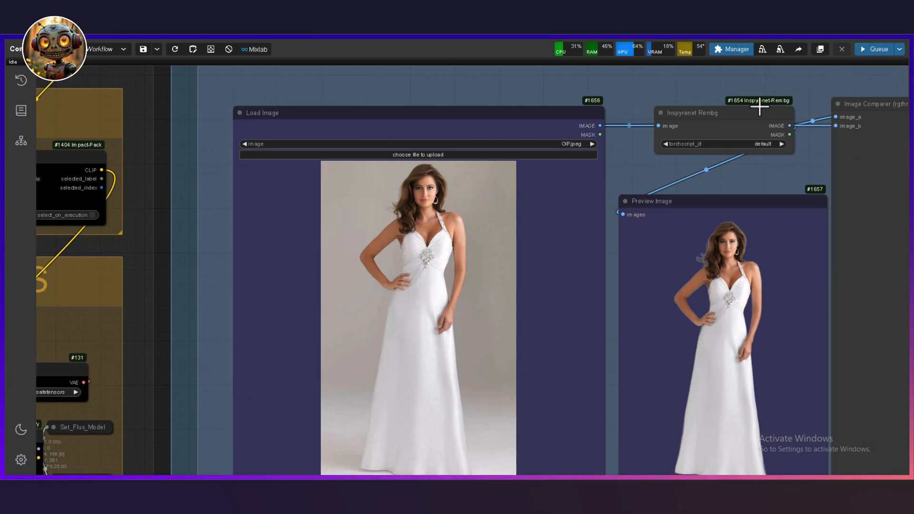
Step: Compare the white-dress photo with its background-removed version in the Background Remover group's Image Comparer
scroll(657, 84, down, 2)
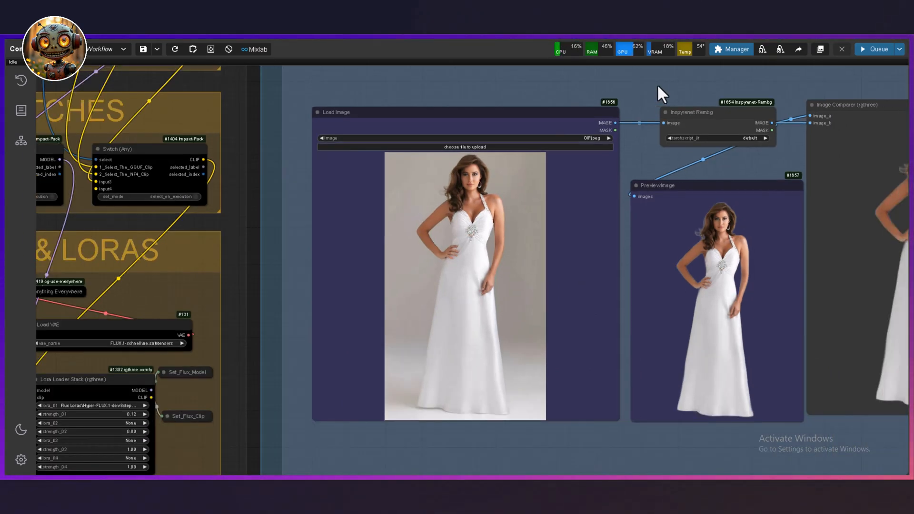
scroll(657, 84, down, 1)
scroll(657, 84, down, 1)
drag(717, 148, 595, 158)
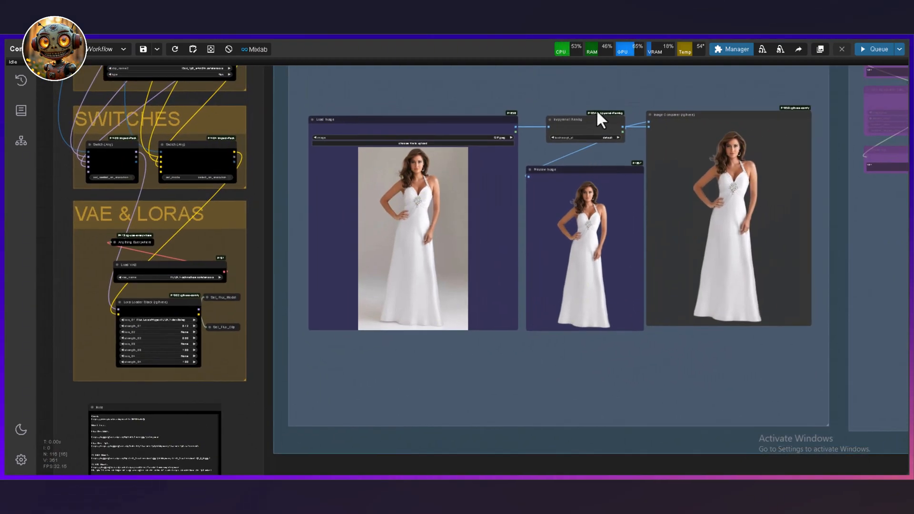
scroll(596, 110, up, 5)
drag(673, 119, 680, 127)
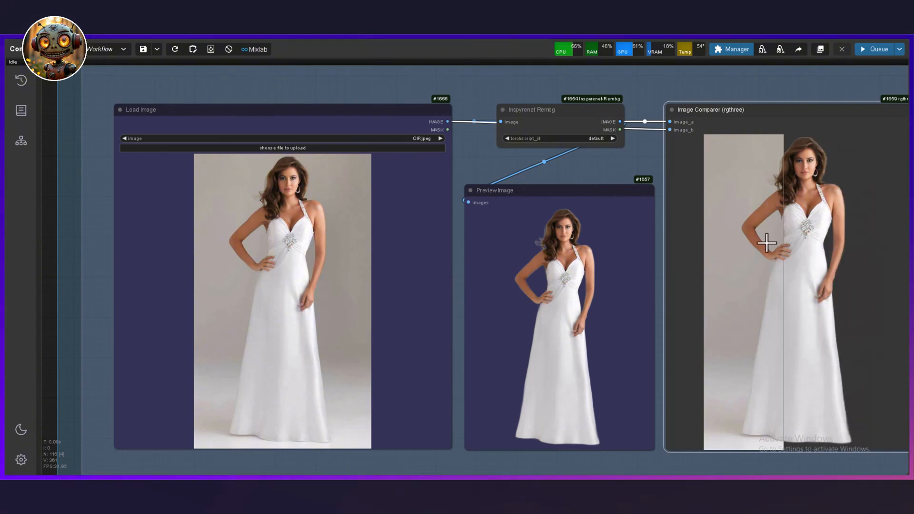
drag(805, 251, 647, 247)
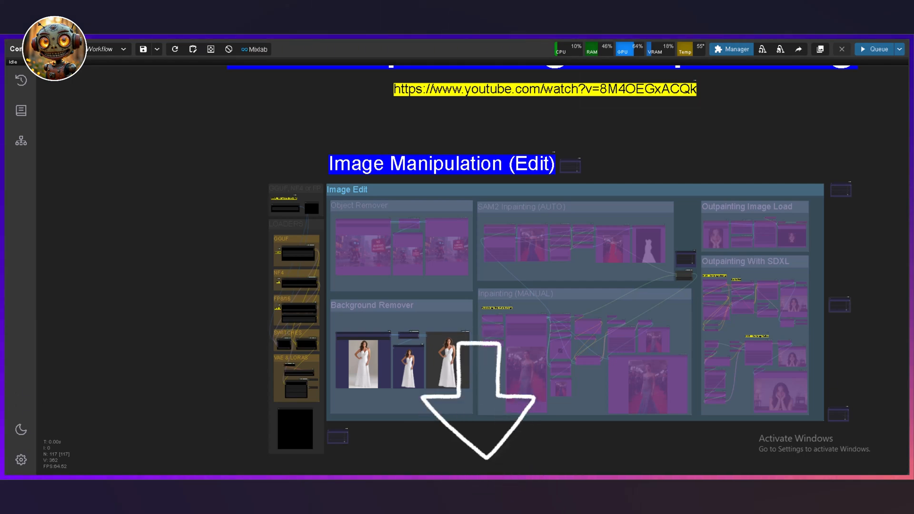
drag(311, 194, 282, 191)
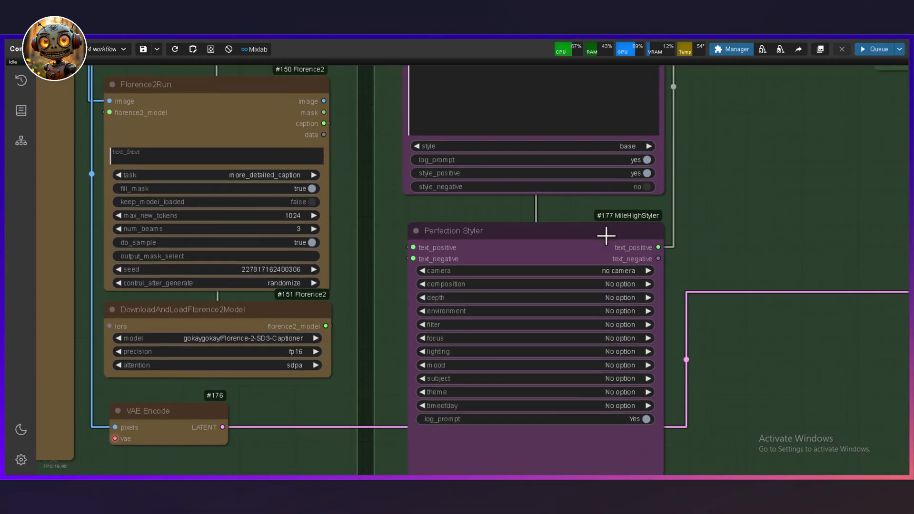
scroll(604, 231, down, 1)
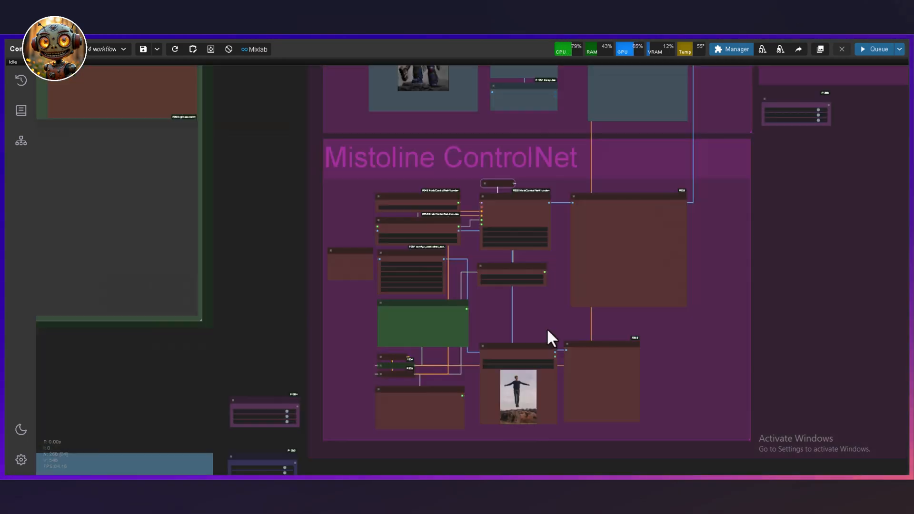
scroll(548, 336, up, 2)
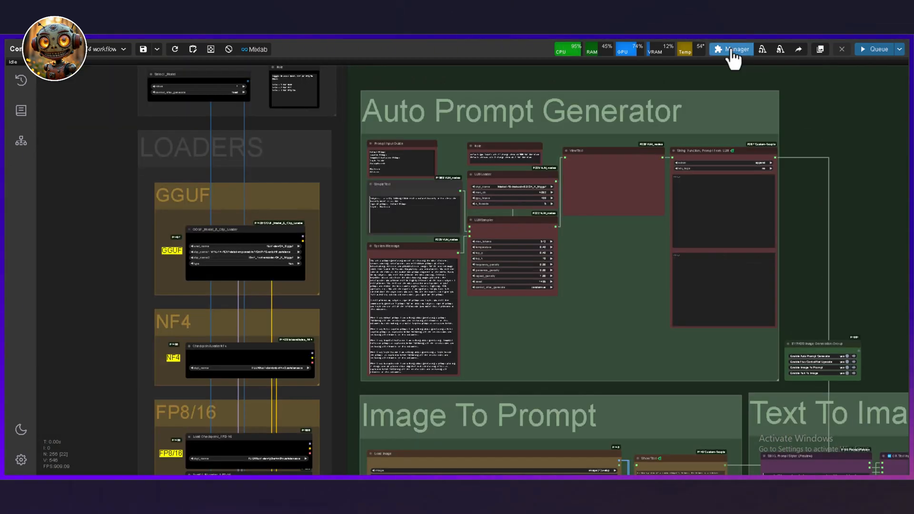
click(732, 49)
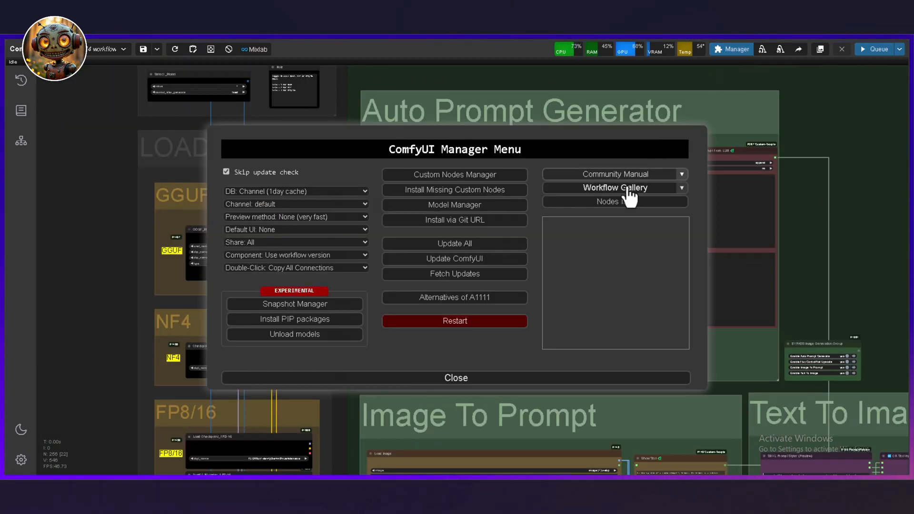
click(602, 203)
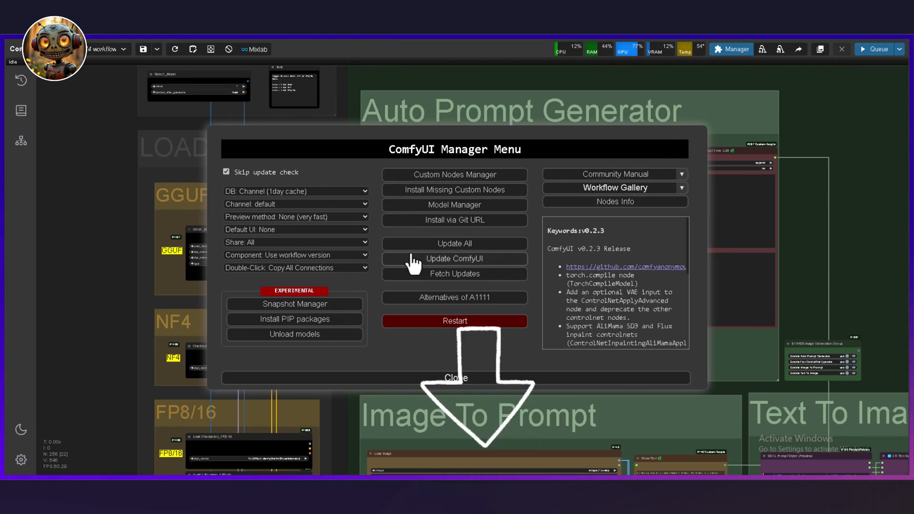
click(448, 220)
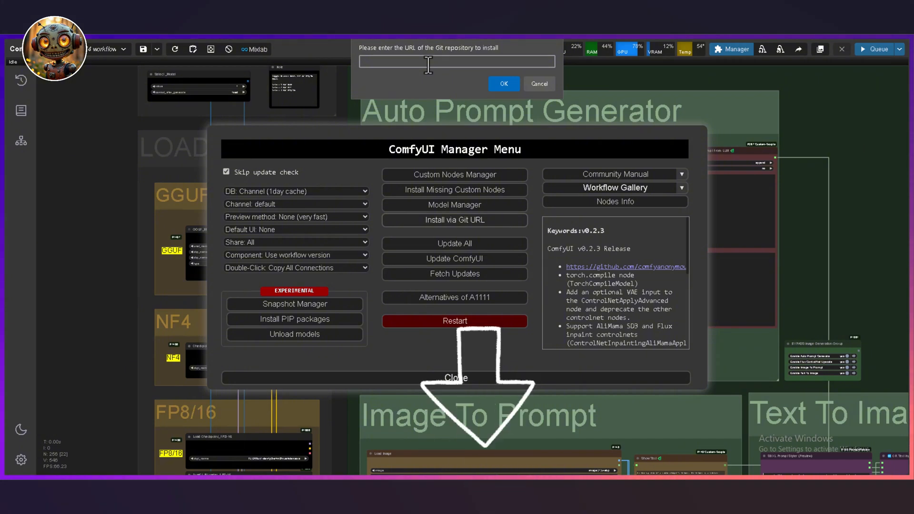
text(https://github.com/comfyanonymous/ComfyUI_bitsandbytes_NF4.git)
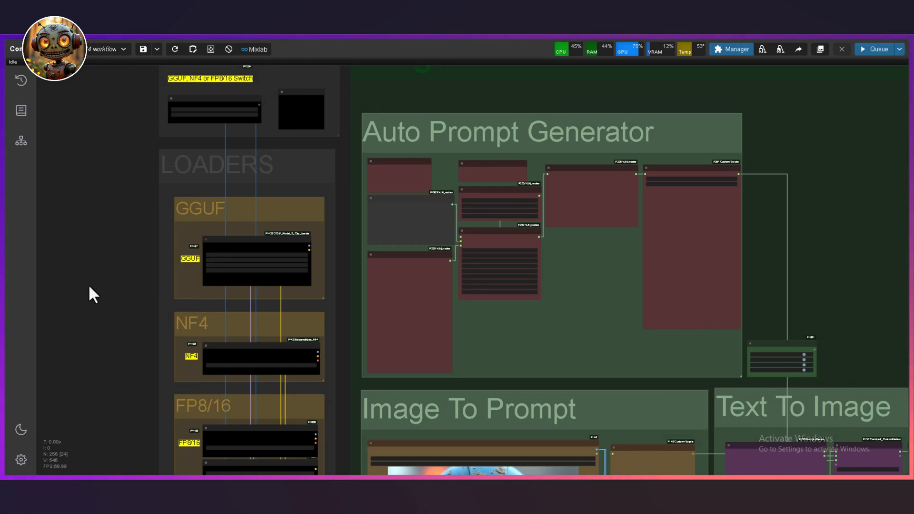
Step: Examine the GGUF, NF4 and FP8/16 loader groups and the nodes of the Auto Prompt Generator group
drag(88, 283, 289, 262)
scroll(239, 207, down, 2)
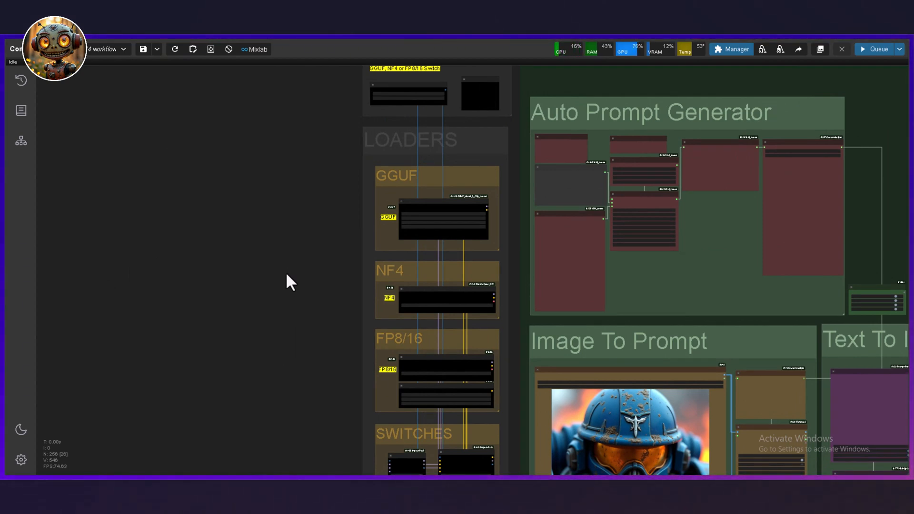
scroll(286, 275, down, 1)
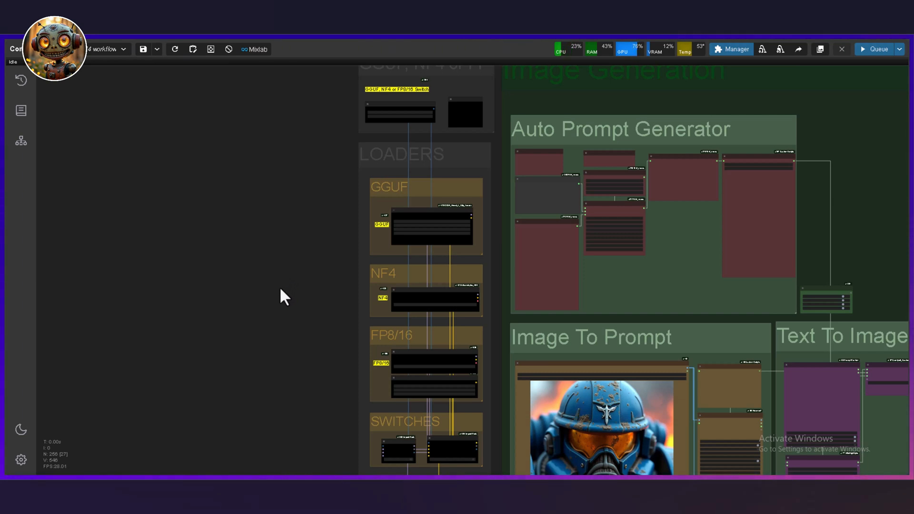
scroll(319, 304, up, 6)
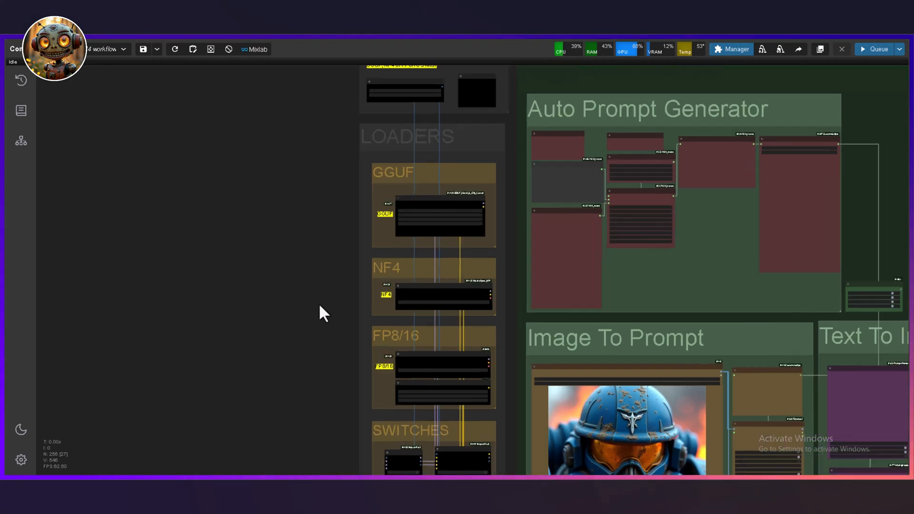
drag(320, 90, 271, 313)
scroll(293, 281, up, 3)
scroll(300, 265, up, 8)
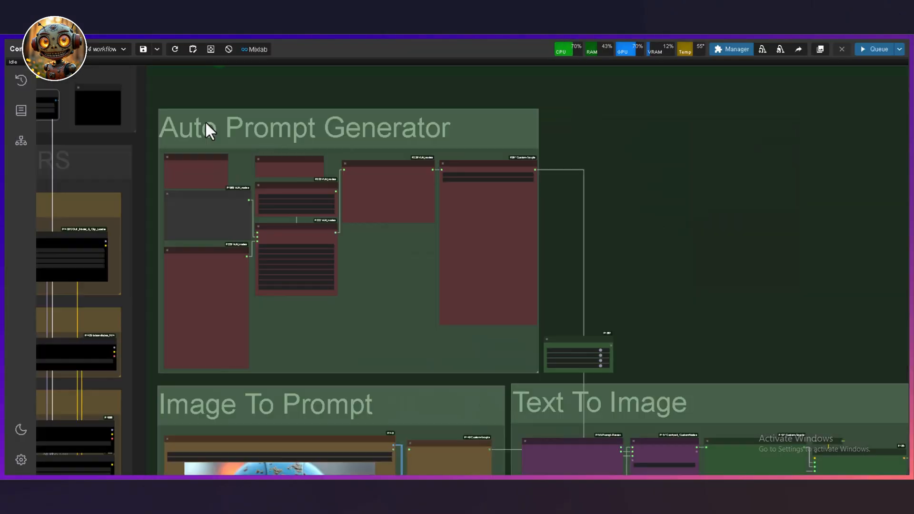
scroll(256, 133, up, 4)
scroll(298, 131, up, 2)
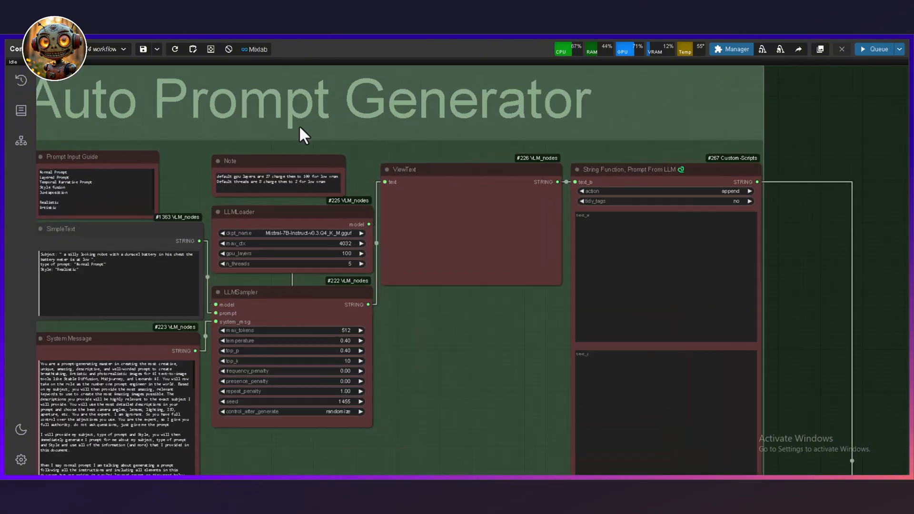
scroll(371, 105, down, 1)
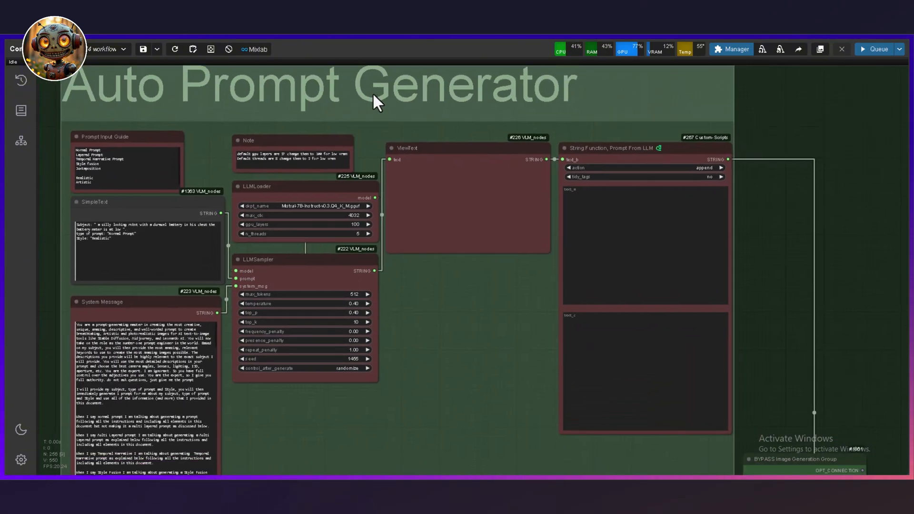
scroll(368, 88, down, 2)
drag(430, 264, 435, 251)
Step: Colour the SimpleText node in the Auto Prompt Generator group green
right_click(141, 179)
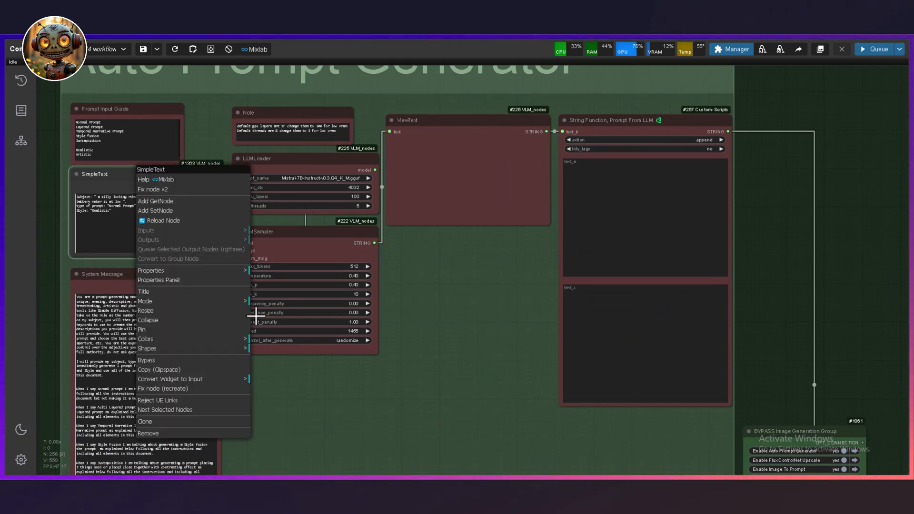
click(222, 349)
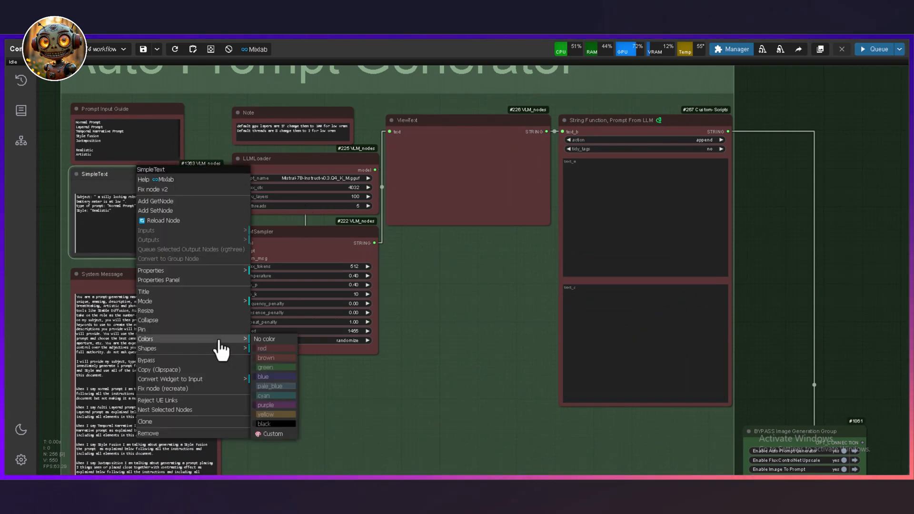
click(282, 380)
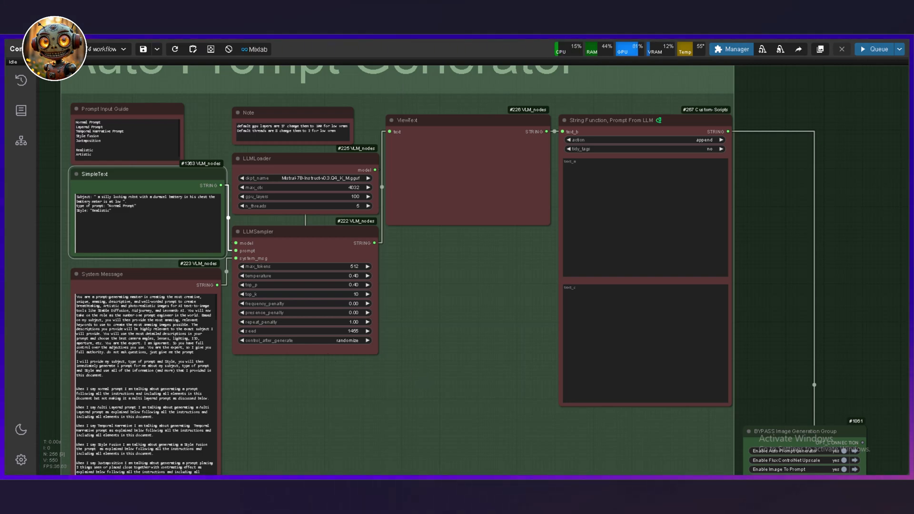
Step: Bypass all six image manipulation groups, from Object Remover through Background Remover, in the BYPASS Image manipulation Group node
scroll(591, 298, up, 12)
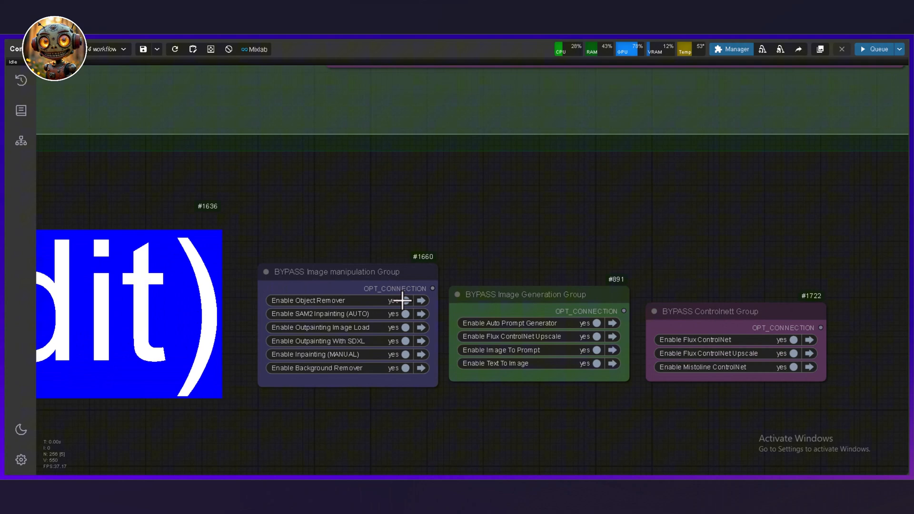
click(404, 301)
click(406, 314)
click(406, 329)
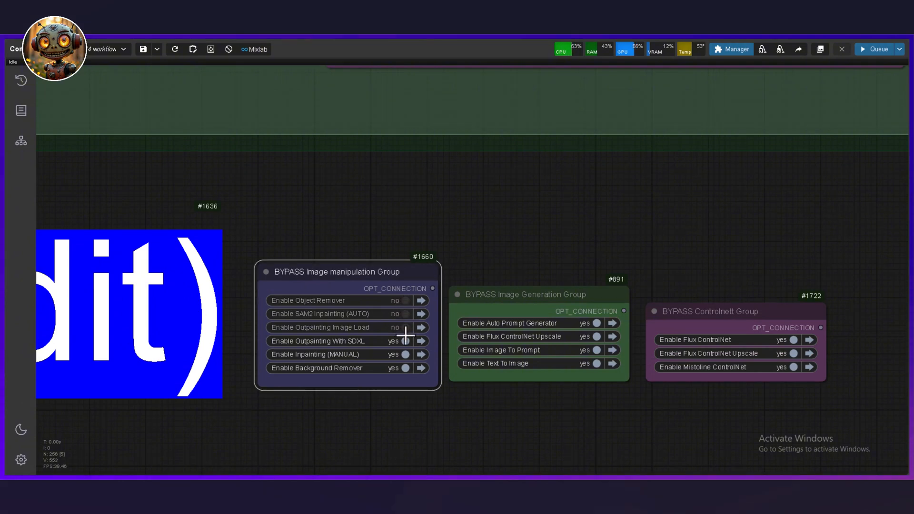
click(405, 341)
click(405, 354)
click(405, 368)
Step: Bypass Mistoline ControlNet, Flux ControlNet and both Flux ControlNet Upscale entries in the ControlNet and image generation bypass nodes
click(794, 367)
click(793, 354)
click(794, 339)
click(596, 336)
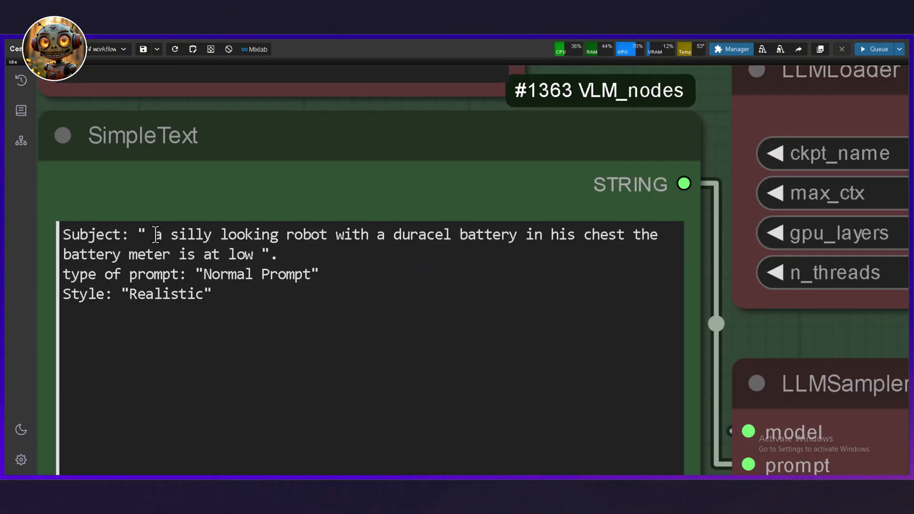
Step: Replace the subject in the SimpleText node with "a giant dragon in the middle of a city"
drag(154, 235, 254, 259)
text(a giant dragon in the middle of a city)
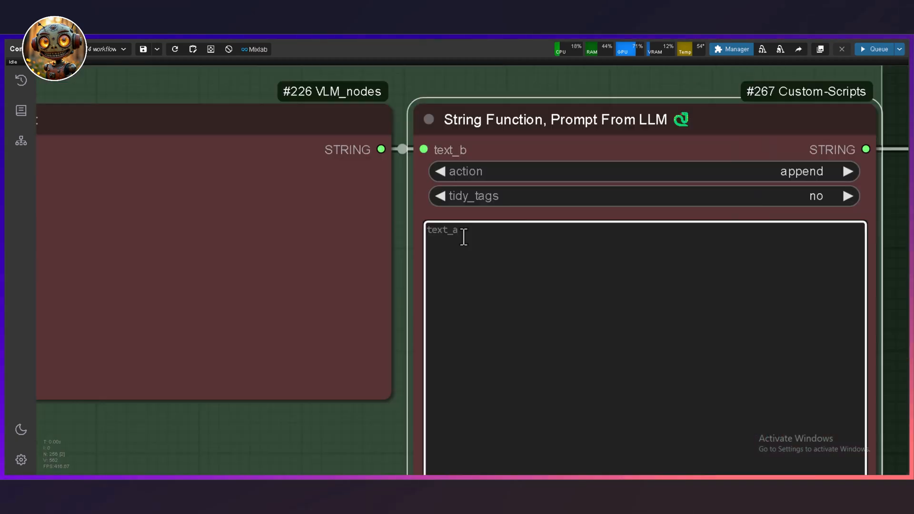
Step: Fill the String Function, Prompt From LLM node with "realistic, photoreal, 8K" as text_a and "cinematic" as text_c
click(463, 235)
text(realistic, photoreal, 8 K)
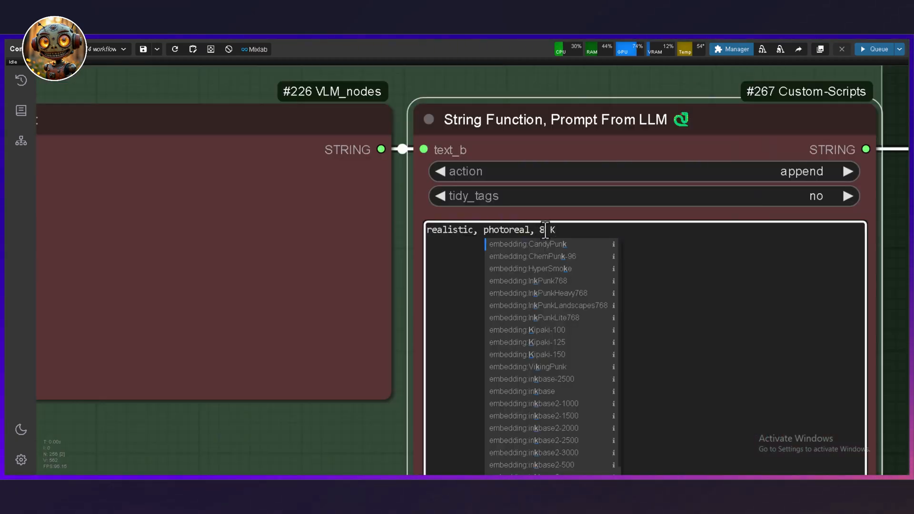
key(BackSpace)
key(BackSpace)
text(K)
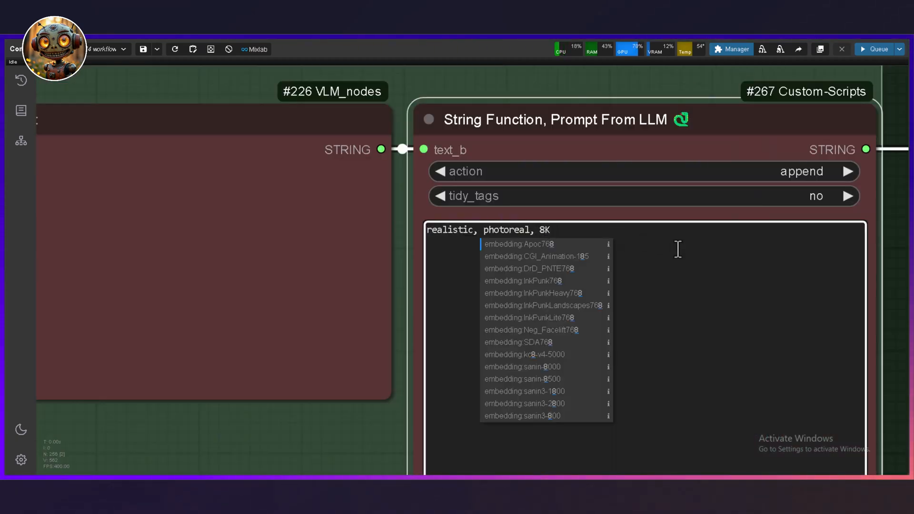
scroll(414, 310, down, 5)
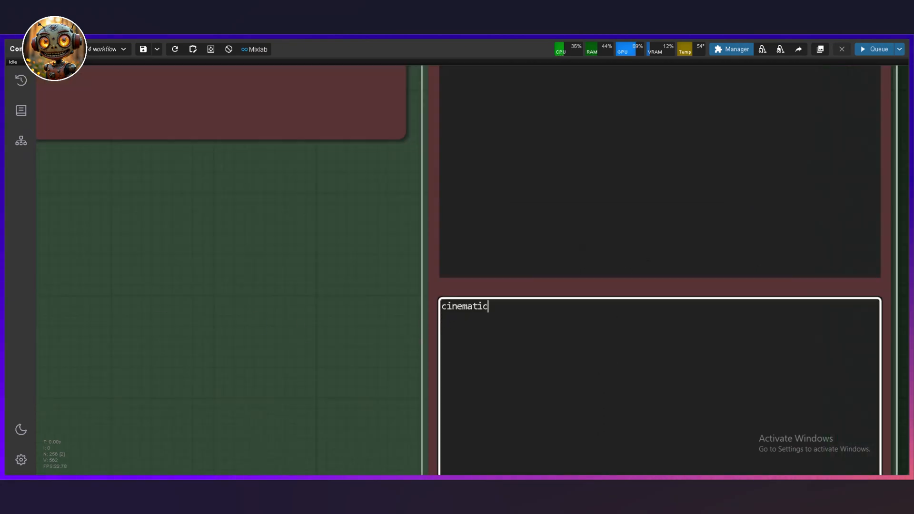
Step: Examine the generated prompt in the String Function node, checking the added text at its beginning and end
scroll(317, 333, down, 5)
scroll(281, 314, up, 8)
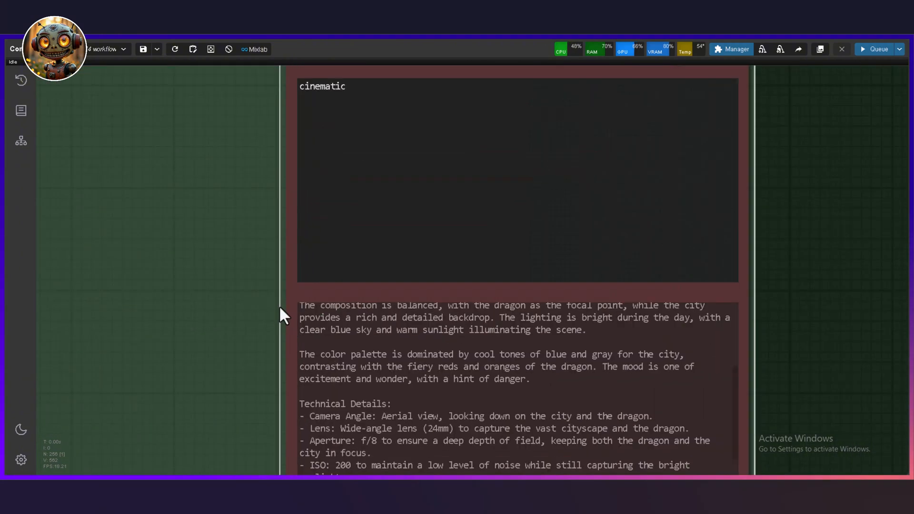
drag(489, 299, 288, 298)
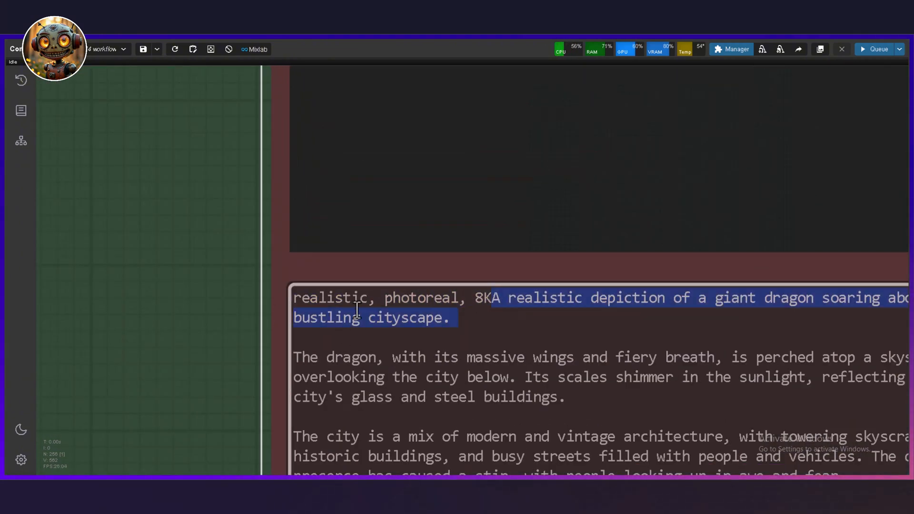
click(358, 306)
drag(490, 299, 295, 301)
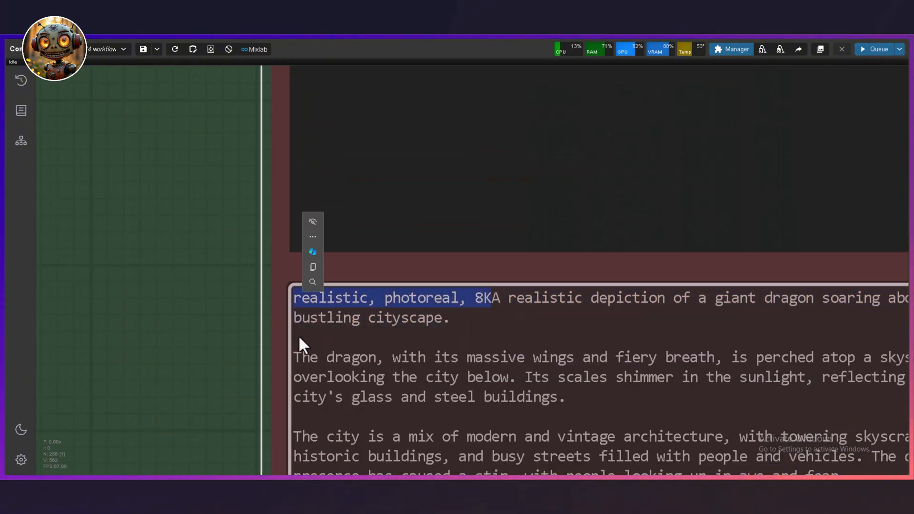
click(335, 340)
scroll(314, 349, down, 12)
scroll(289, 444, up, 10)
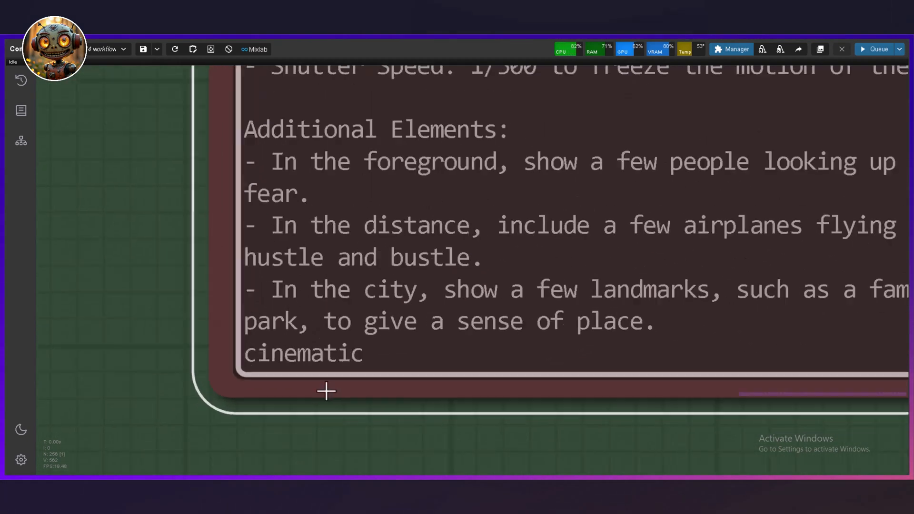
drag(367, 355, 247, 366)
click(196, 363)
Step: Enable the Image To Prompt group in the BYPASS Image Generation Group node and go to it
scroll(257, 367, down, 5)
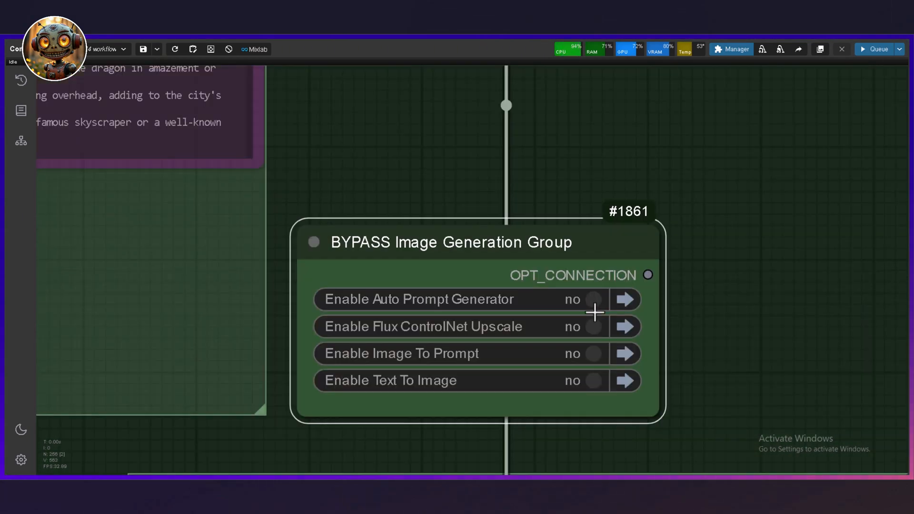
click(594, 354)
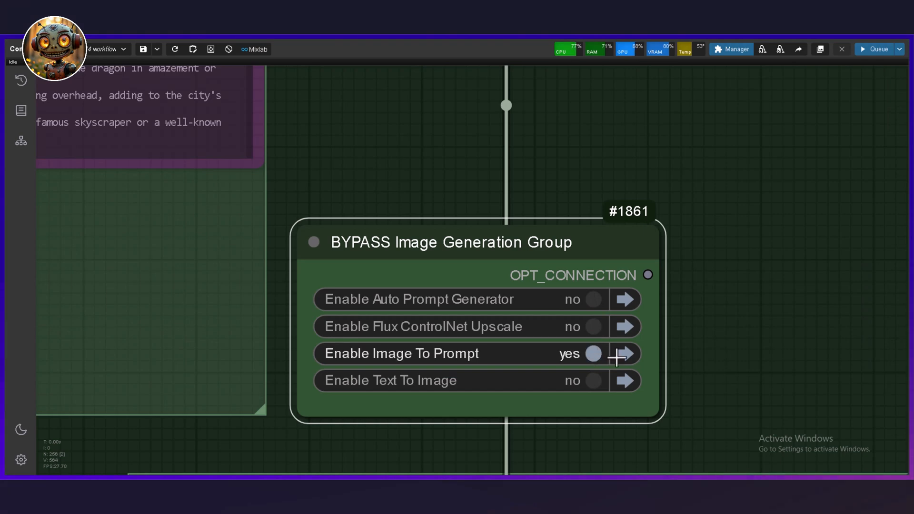
click(623, 353)
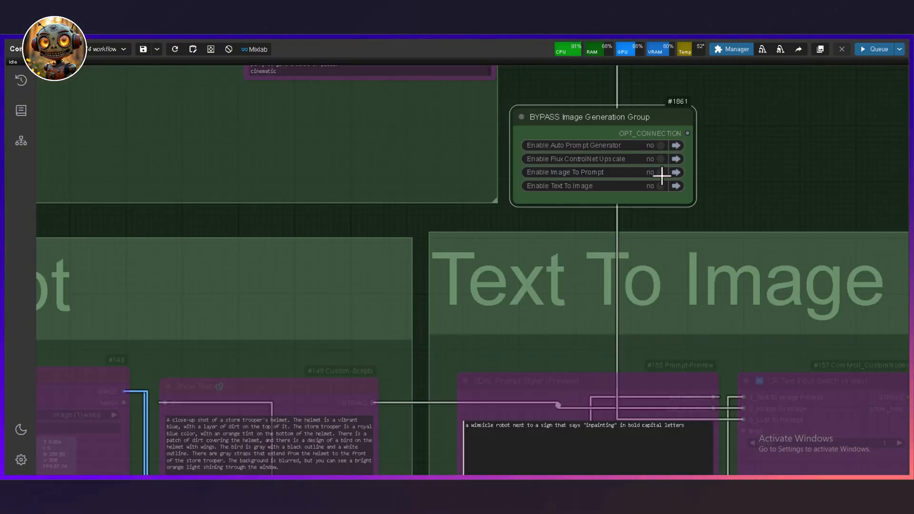
Step: Enable the Text To Image group in the BYPASS Image Generation Group node and go to it
click(661, 185)
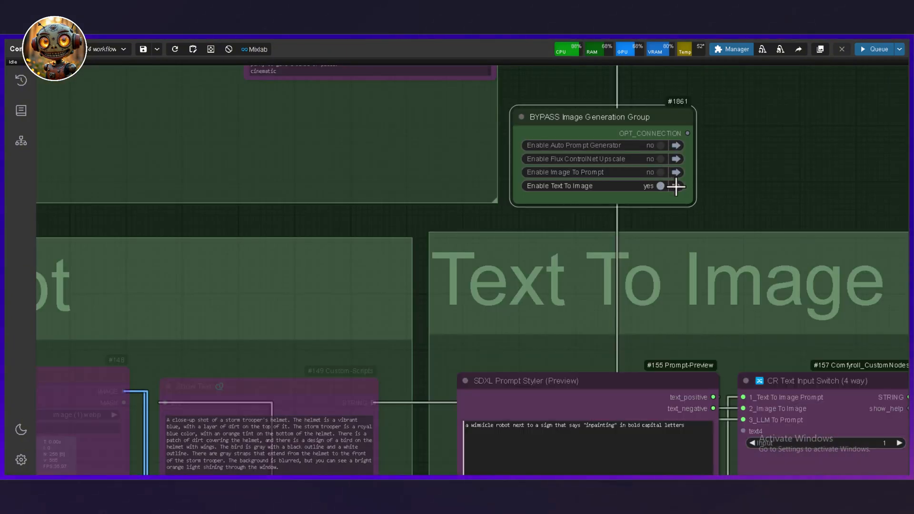
click(676, 186)
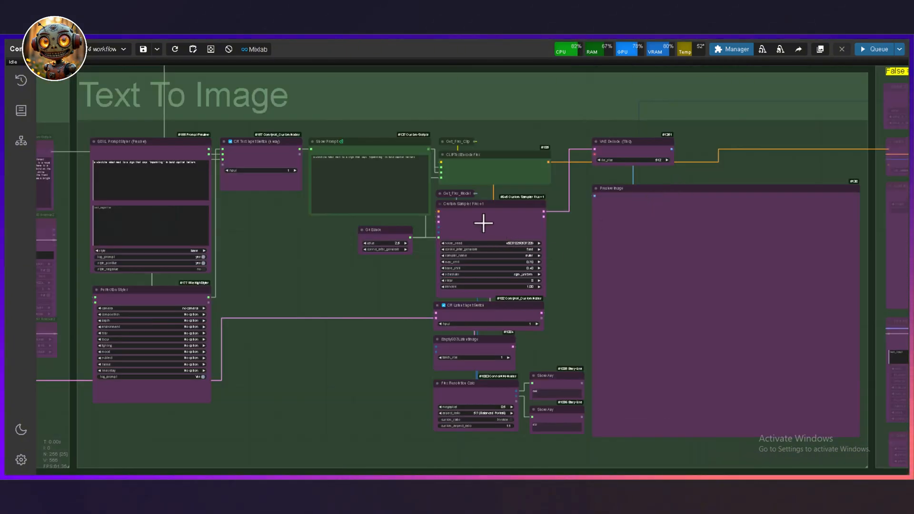
Step: Enable the Flux ControlNet Upscale group from the bypass node beside it and go to that group
scroll(237, 243, down, 2)
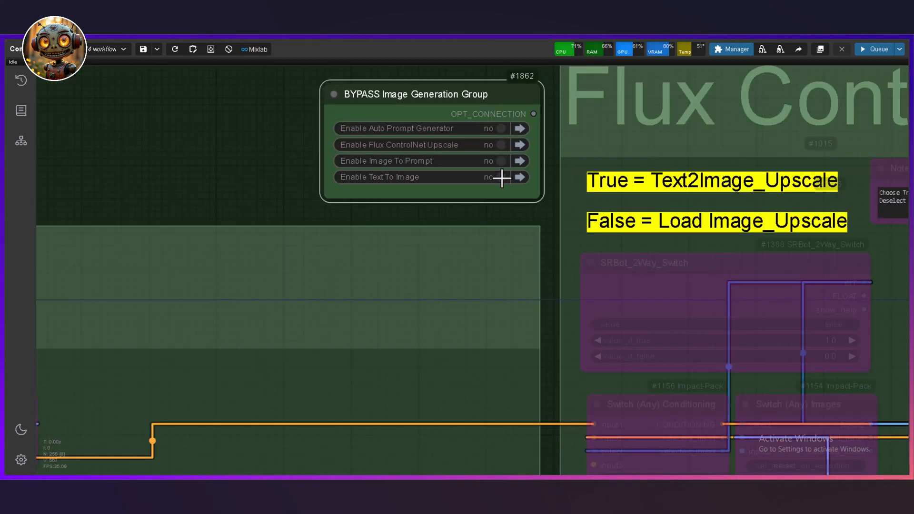
click(520, 145)
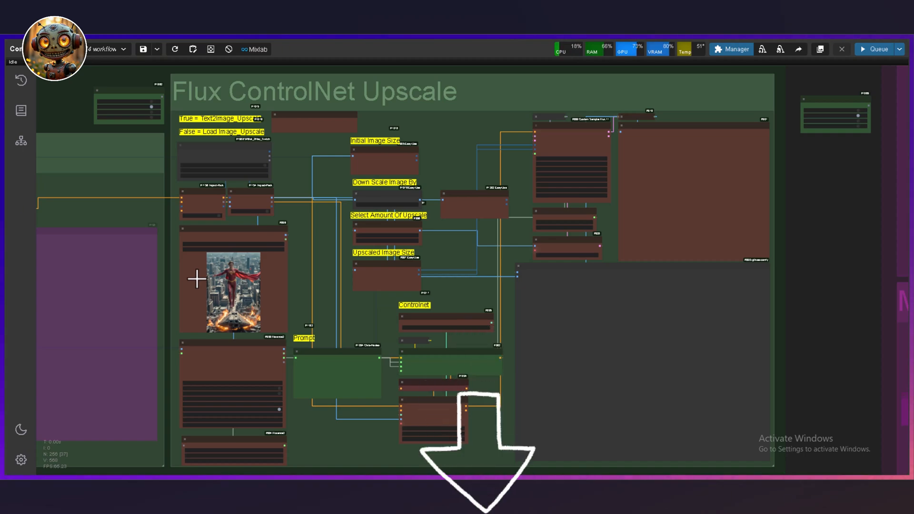
scroll(338, 187, up, 5)
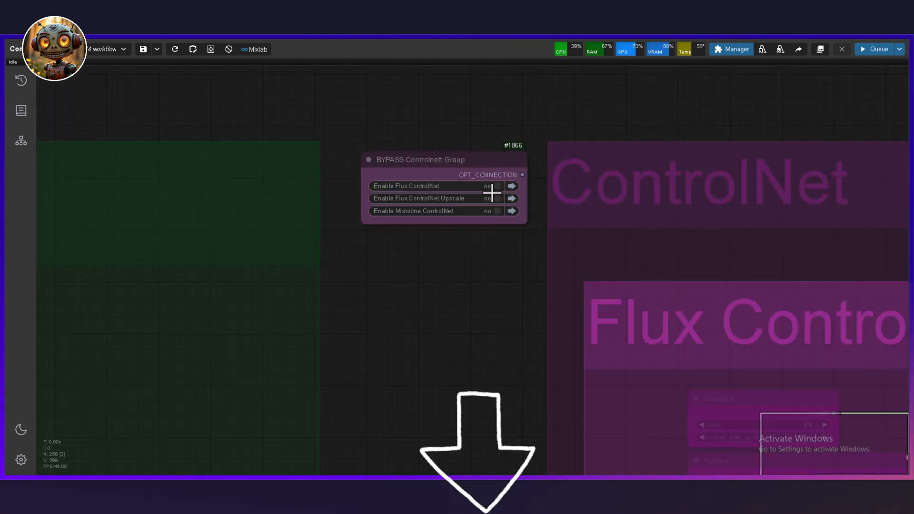
Step: Enable the Mistoline ControlNet group in the BYPASS Controlnett Group node and go to it
click(498, 210)
click(511, 212)
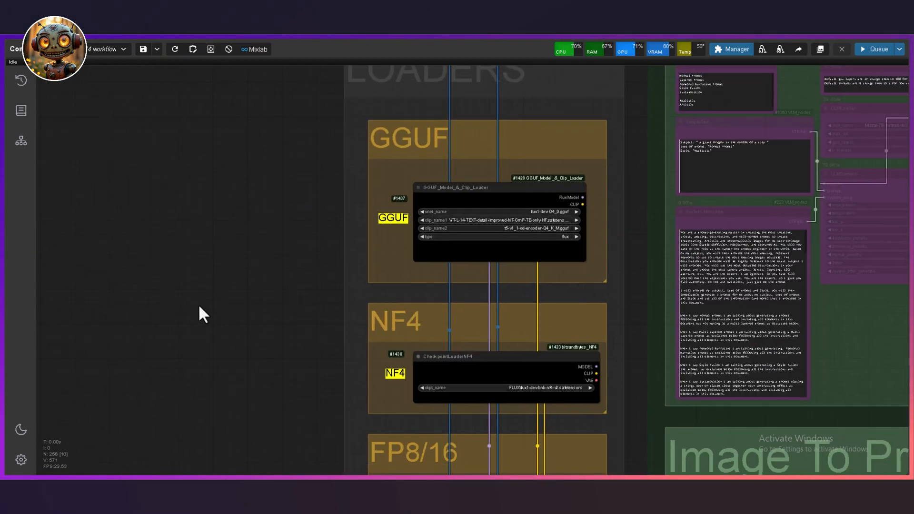
drag(198, 304, 190, 244)
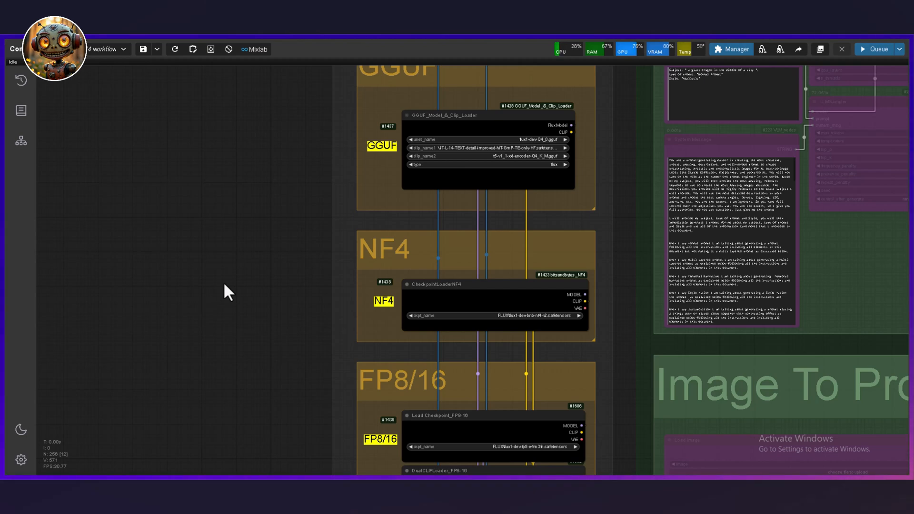
Step: Review the GGUF, NF4 or FP8/16 model switch and its note above the loader groups
scroll(224, 282, down, 1)
drag(269, 78, 233, 316)
scroll(252, 226, up, 6)
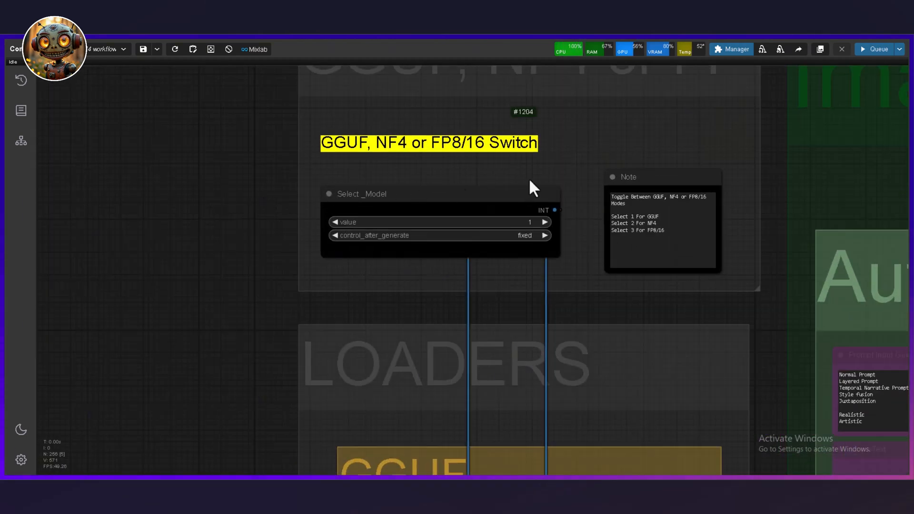
scroll(529, 179, up, 8)
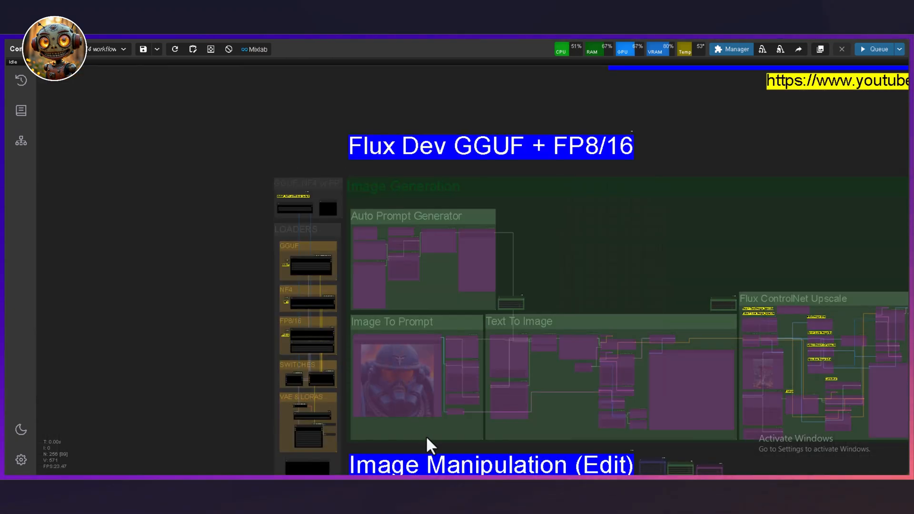
Step: Enable all six groups in the BYPASS Image manipulation Group node beside the Image Manipulation (Edit) title and view the Image Edit area
drag(429, 444, 302, 222)
scroll(421, 395, up, 2)
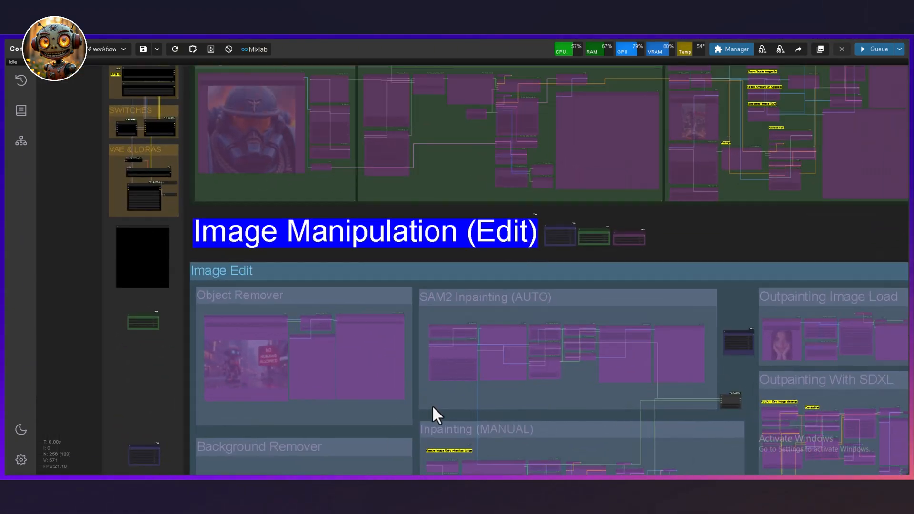
drag(411, 398, 332, 270)
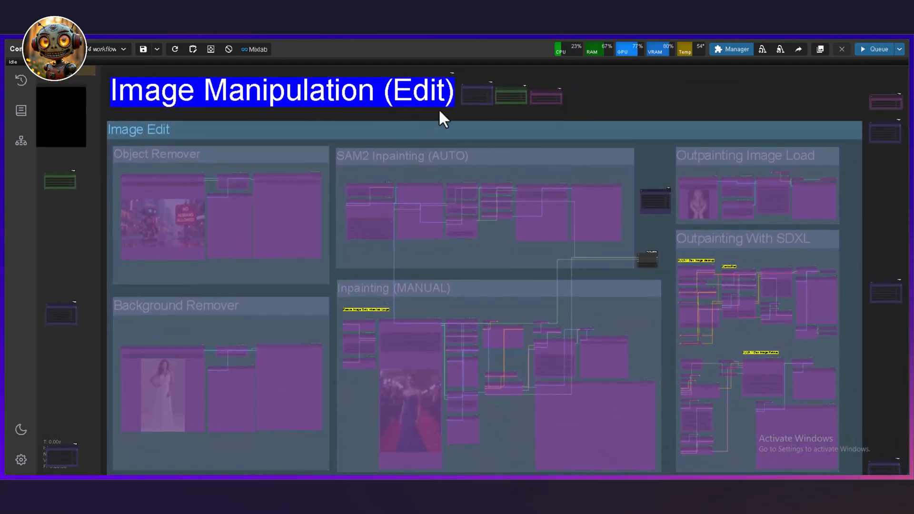
scroll(451, 89, up, 4)
drag(448, 101, 448, 212)
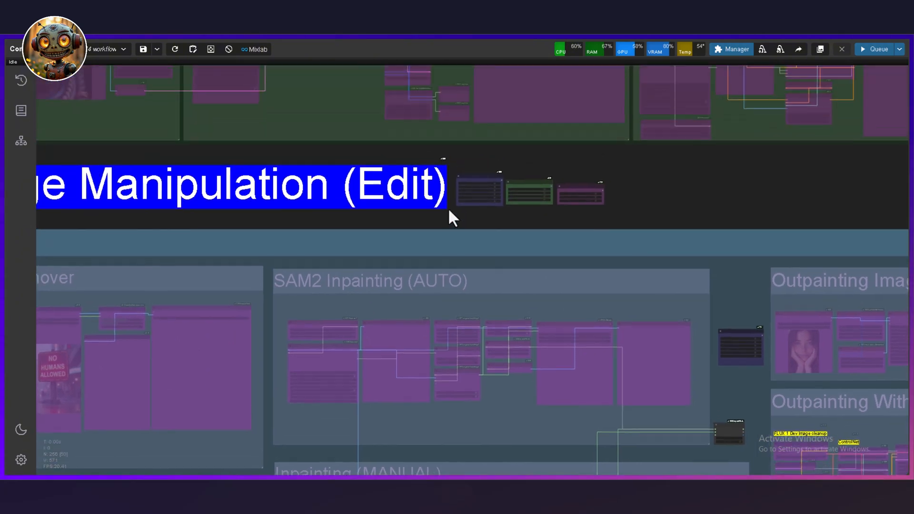
scroll(449, 197, up, 4)
scroll(449, 165, up, 10)
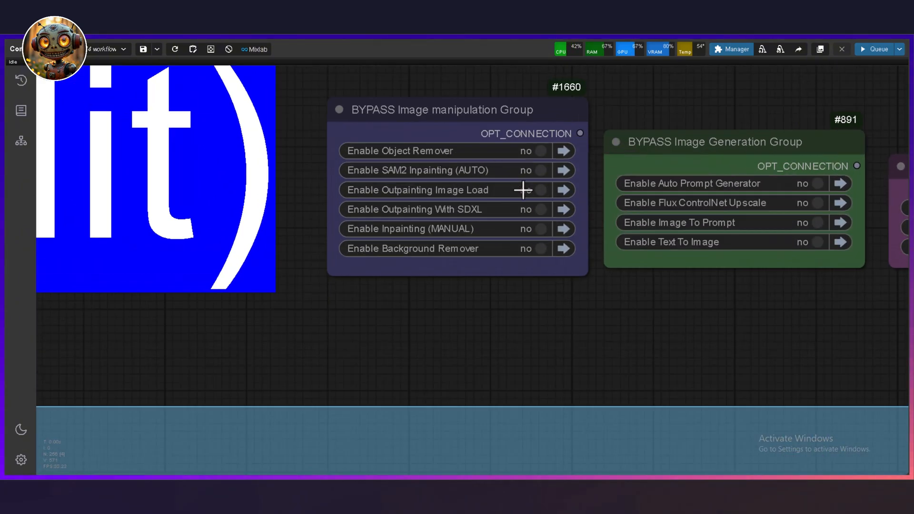
click(538, 152)
click(540, 170)
click(541, 190)
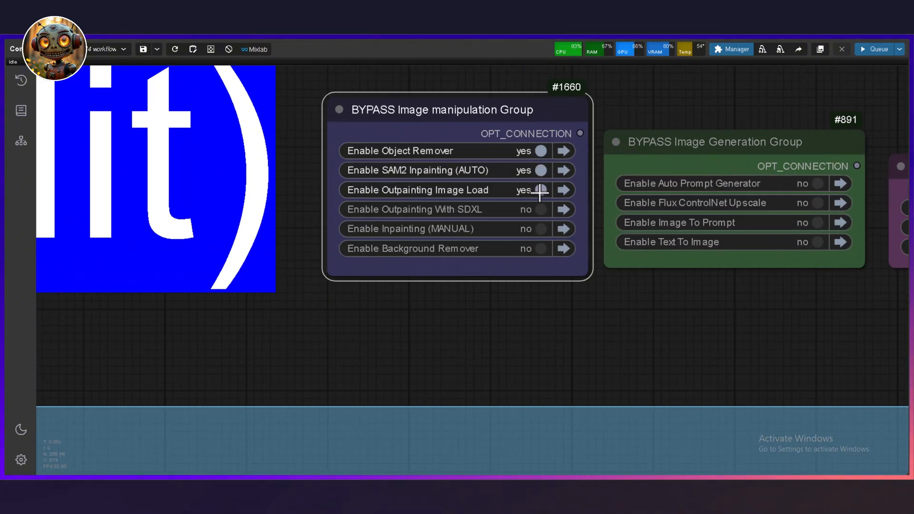
click(541, 210)
click(541, 229)
click(541, 249)
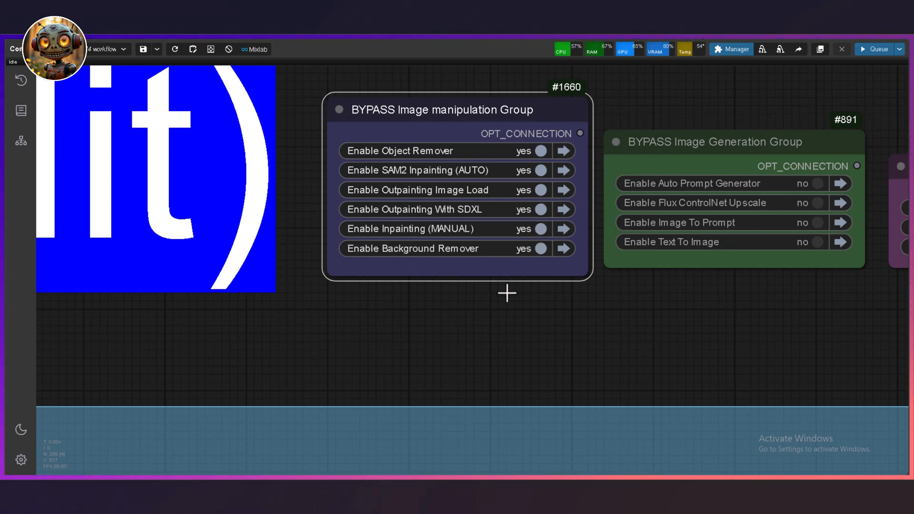
scroll(506, 292, down, 9)
scroll(446, 142, down, 5)
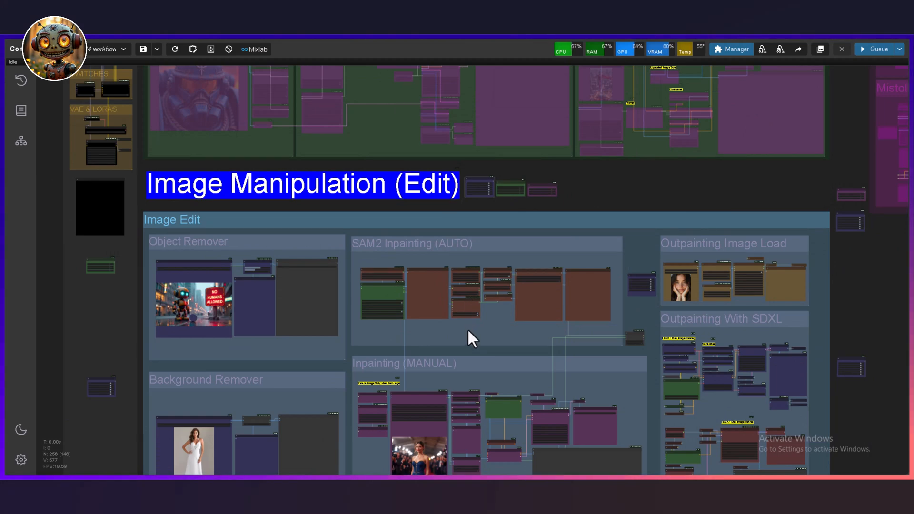
drag(470, 341, 479, 266)
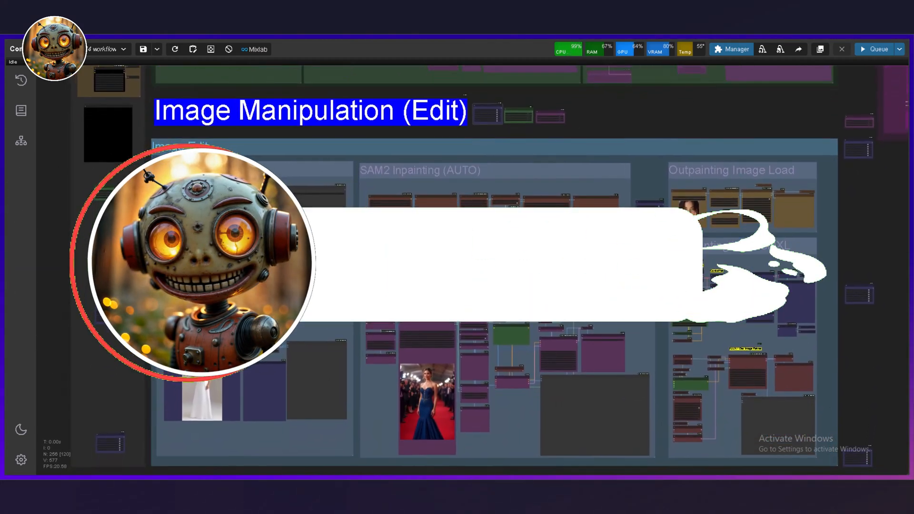